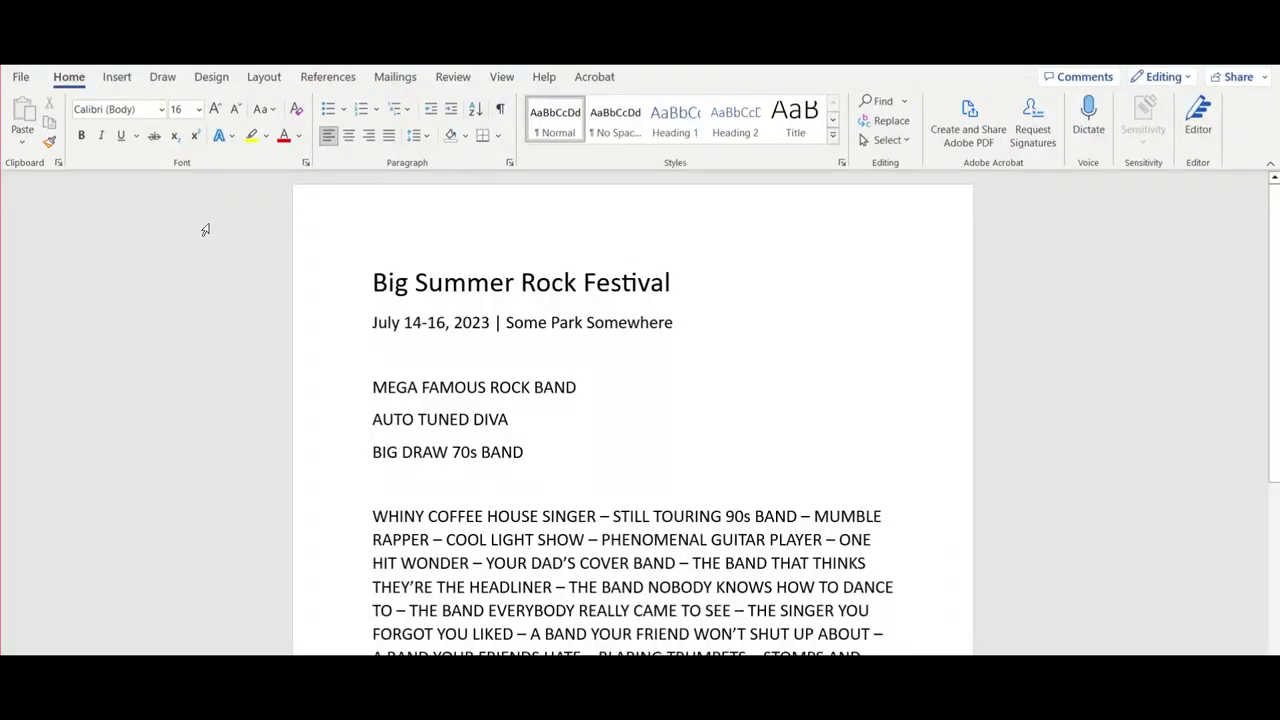
scroll(203, 235, "down", 3)
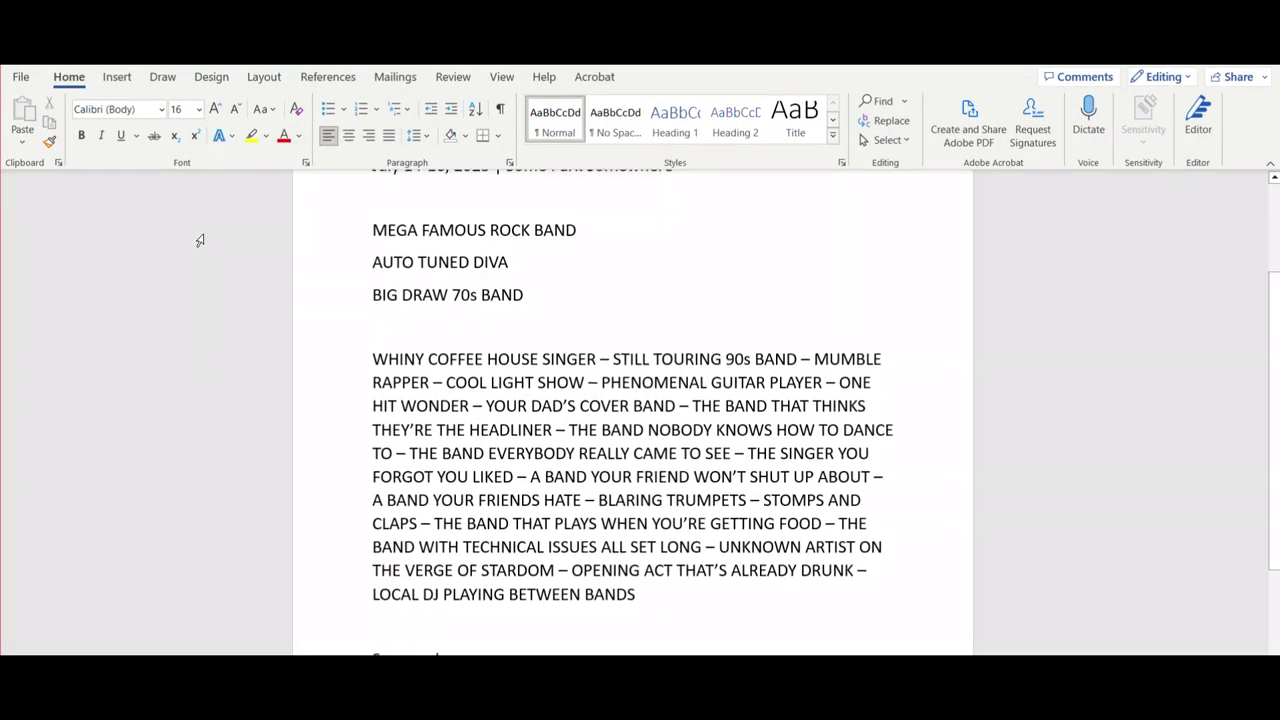
scroll(200, 240, "up", 3)
scroll(200, 240, "down", 2)
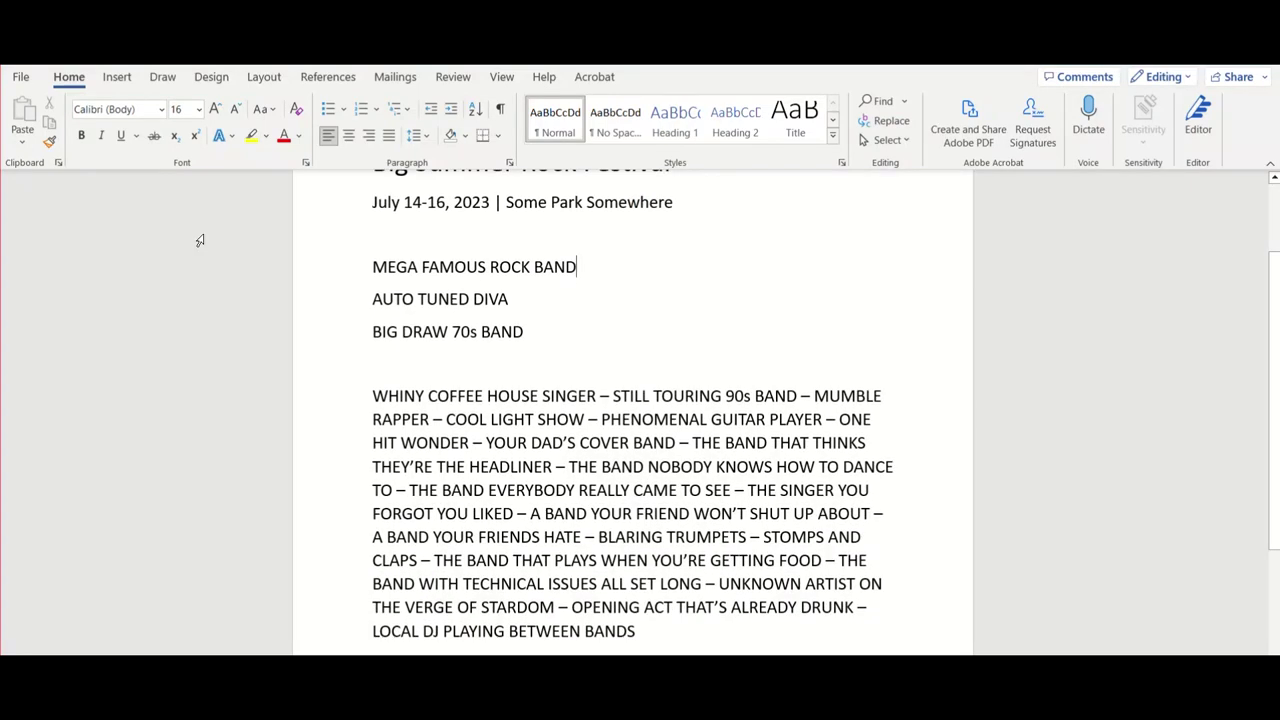
scroll(200, 240, "down", 1)
scroll(200, 240, "up", 1)
scroll(200, 242, "down", 2)
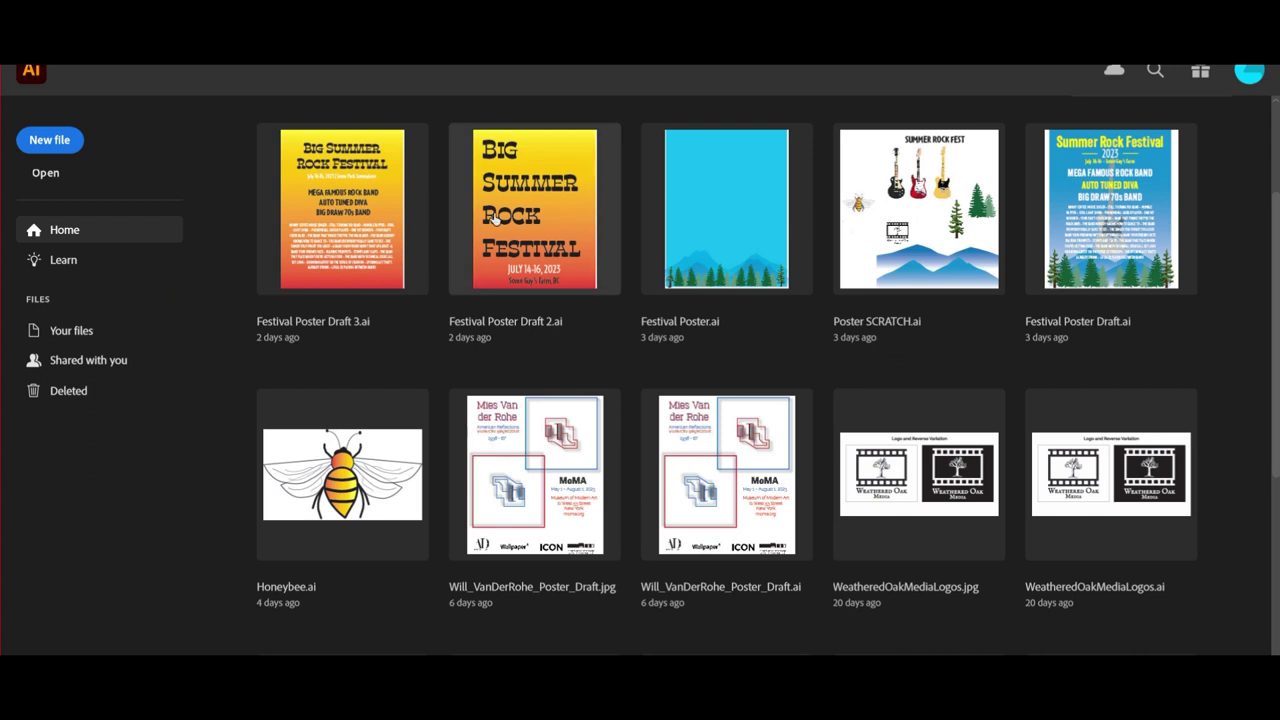
Create a new blank document from the Print 8.5 x 11 in preset
left_click(50, 140)
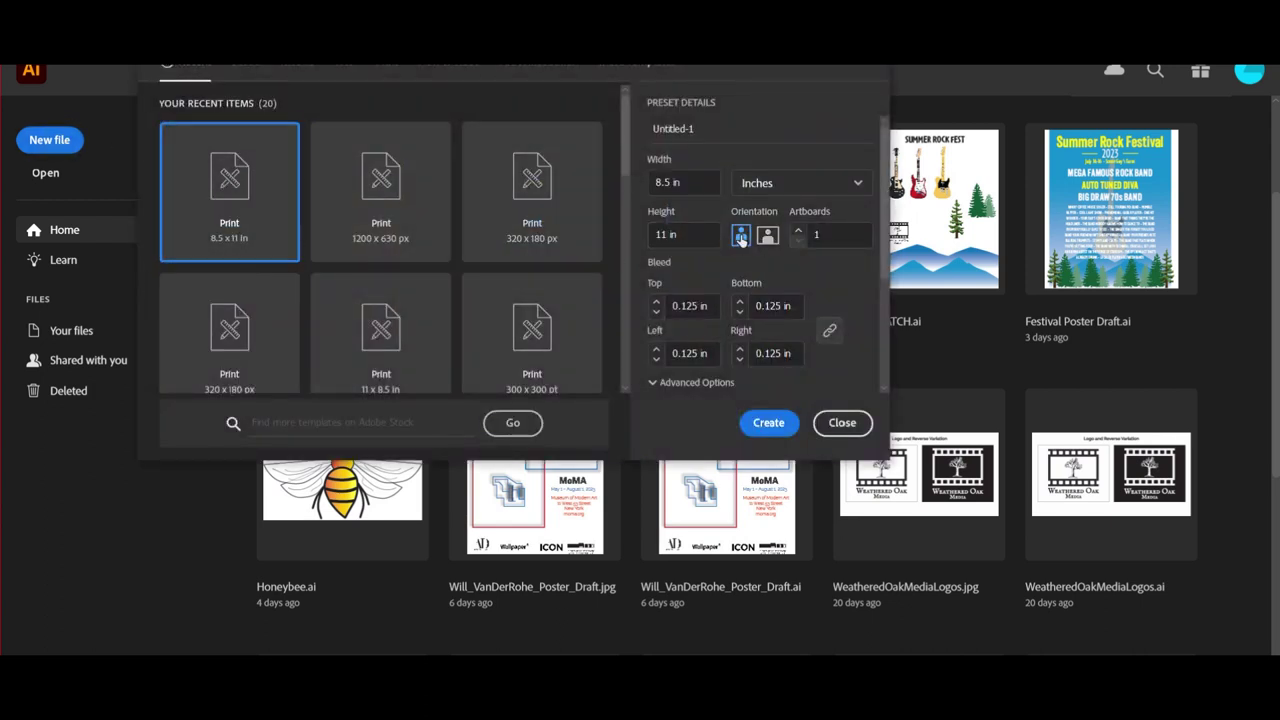
left_click(773, 423)
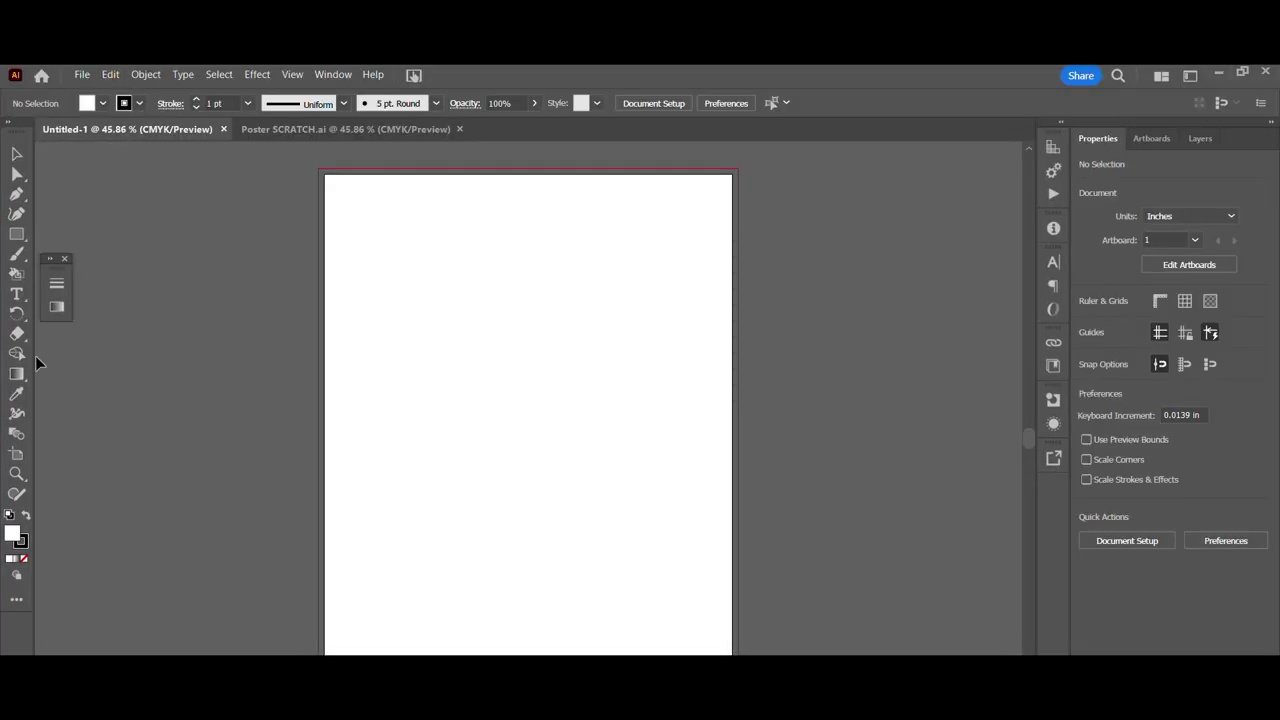
View the Poster SCRATCH.ai reference artwork, then go back to the blank Untitled-1 document
left_click(280, 128)
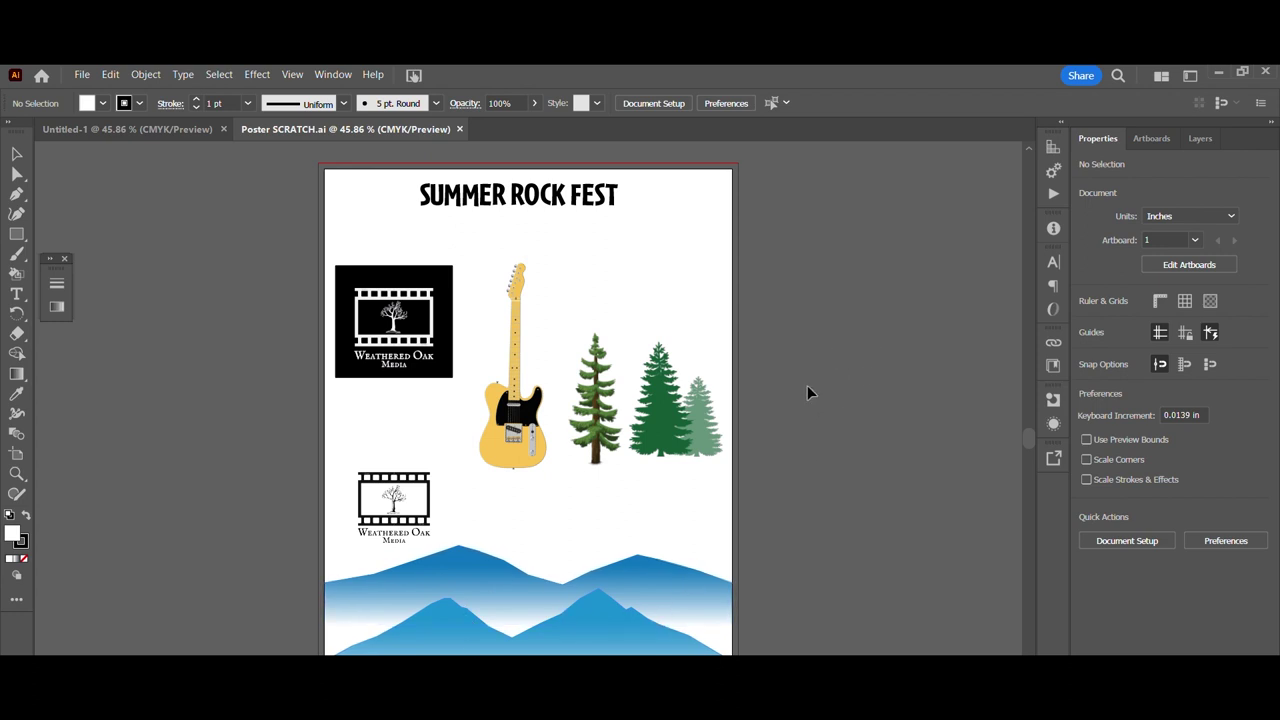
left_click(124, 130)
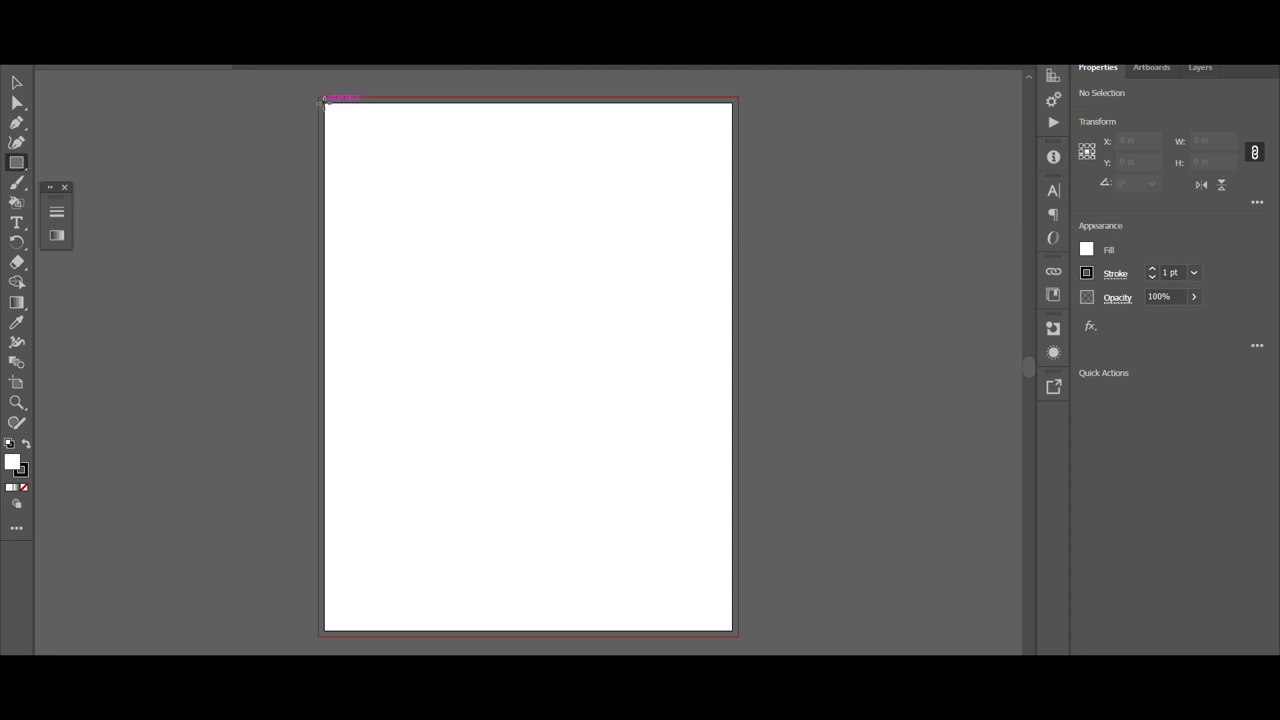
Draw a rectangle covering the whole artboard and set its stroke to None
left_click_drag(324, 101, 732, 631)
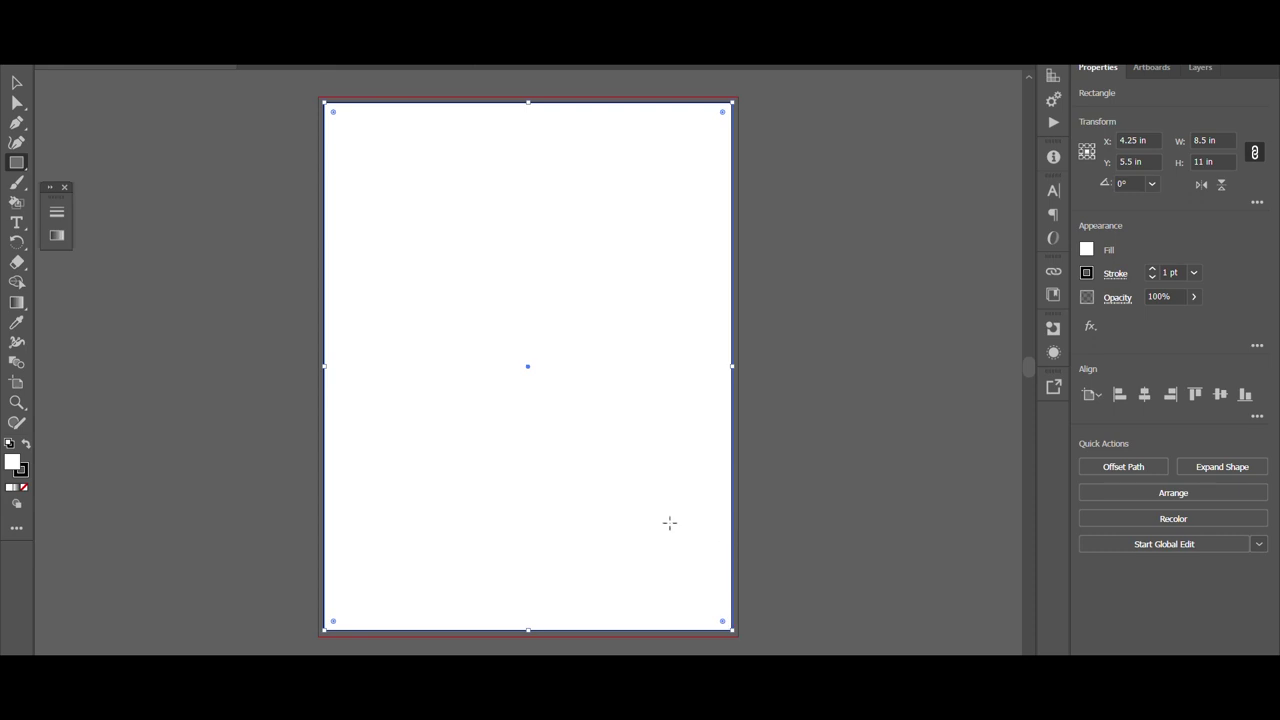
key("v")
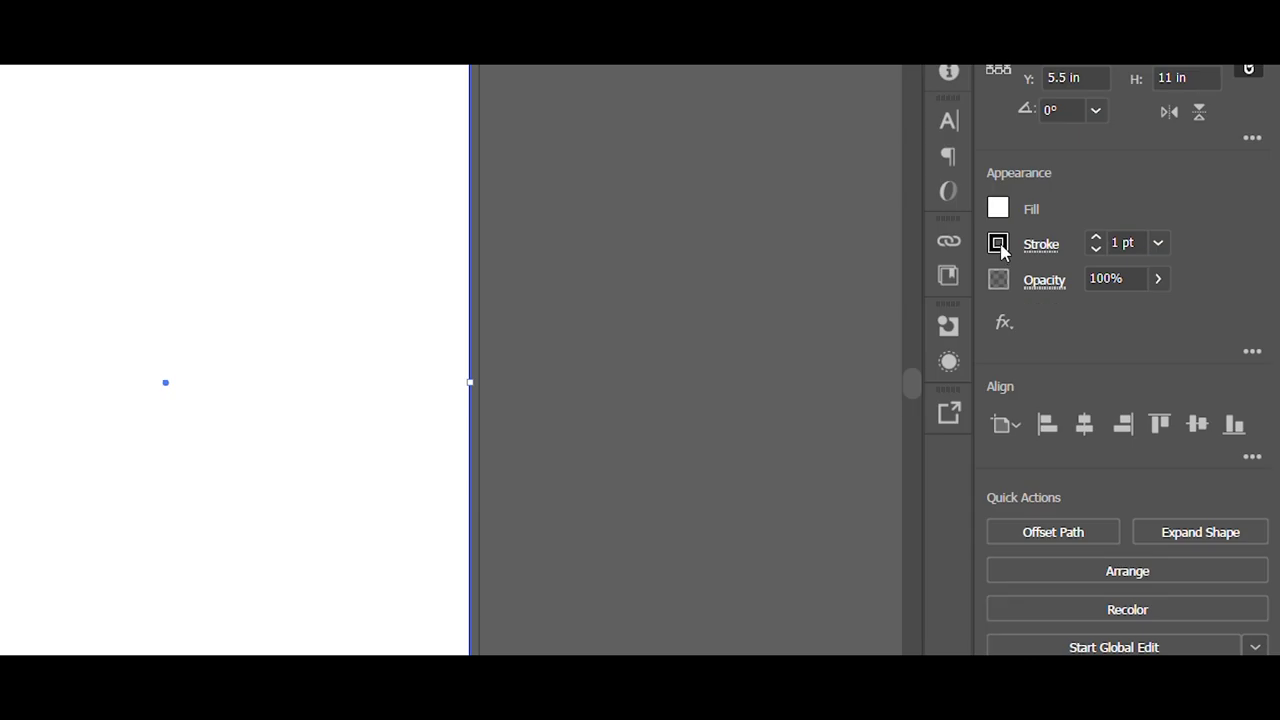
left_click(998, 244)
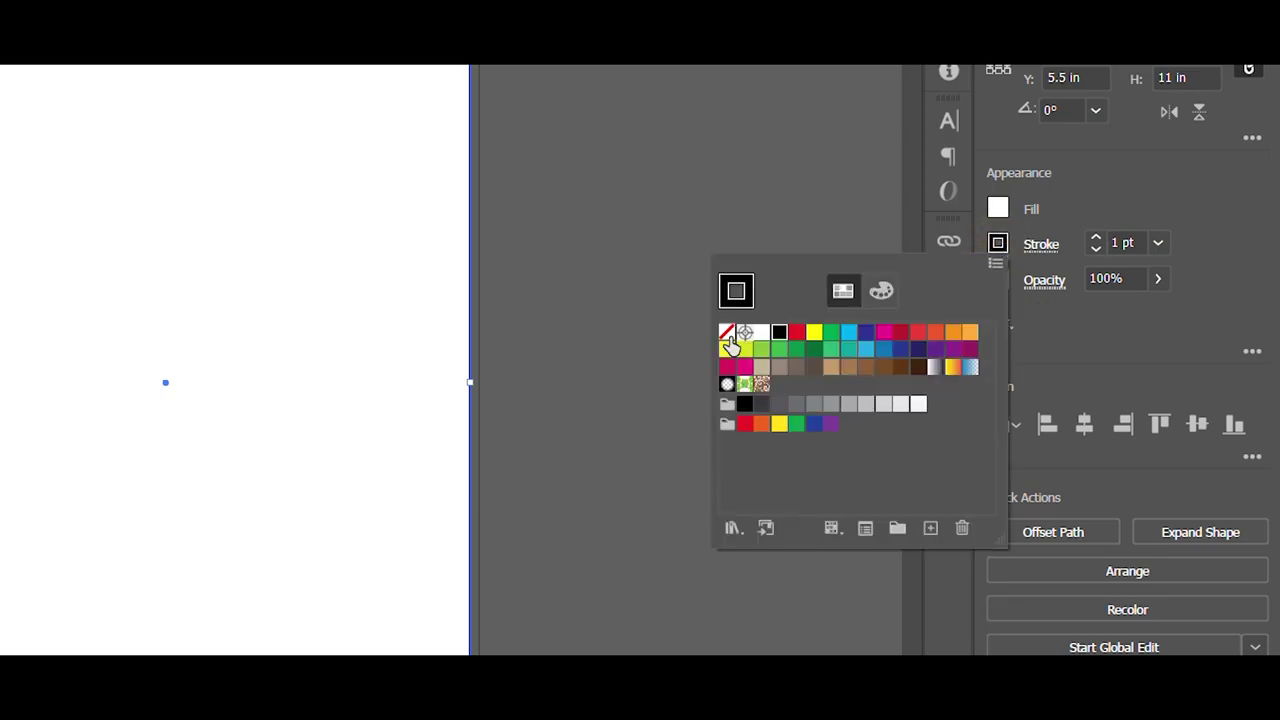
left_click(728, 335)
left_click(1001, 211)
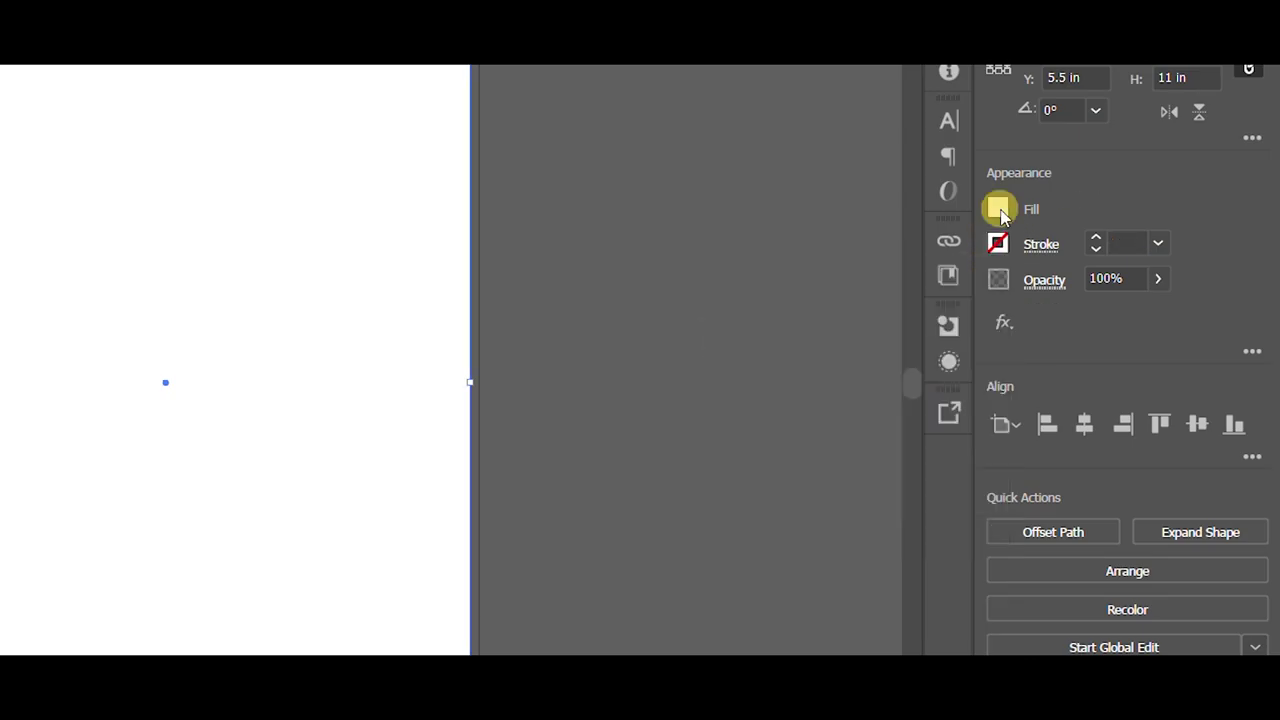
Fill the rectangle with cyan and lighten it in the CMYK mixer to C 53.73, M 2.75
left_click(1001, 211)
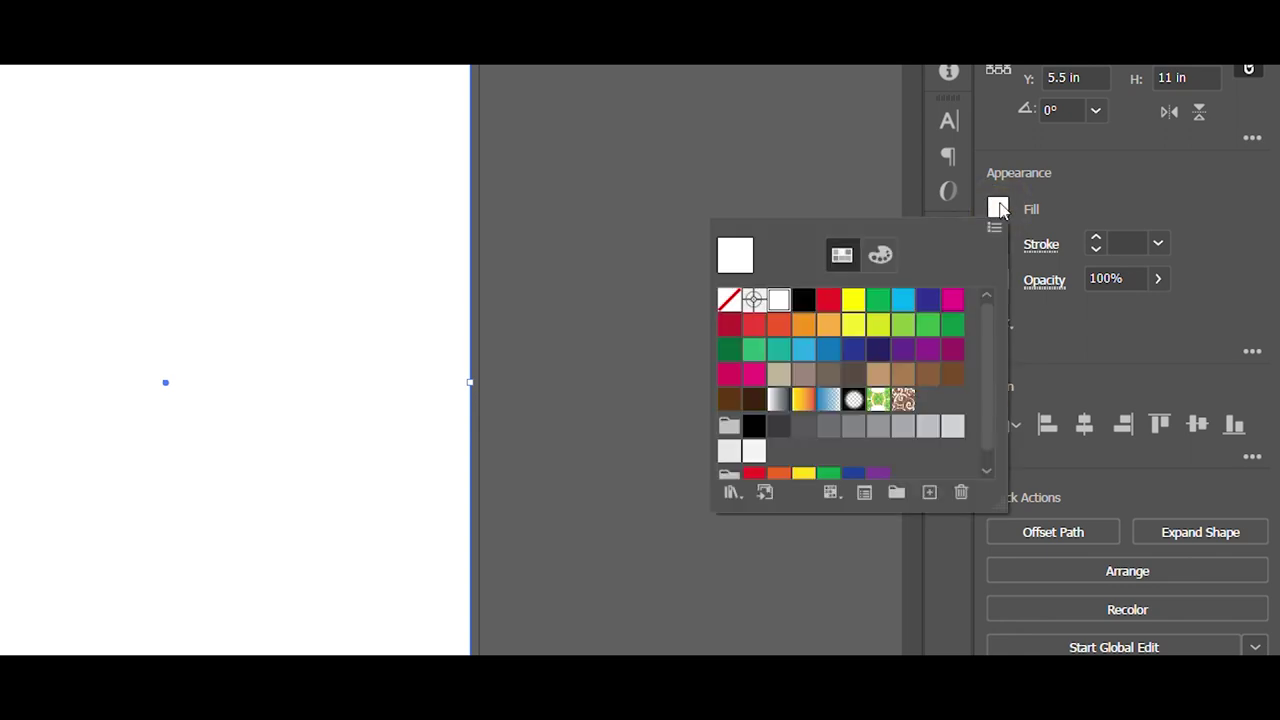
left_click(805, 353)
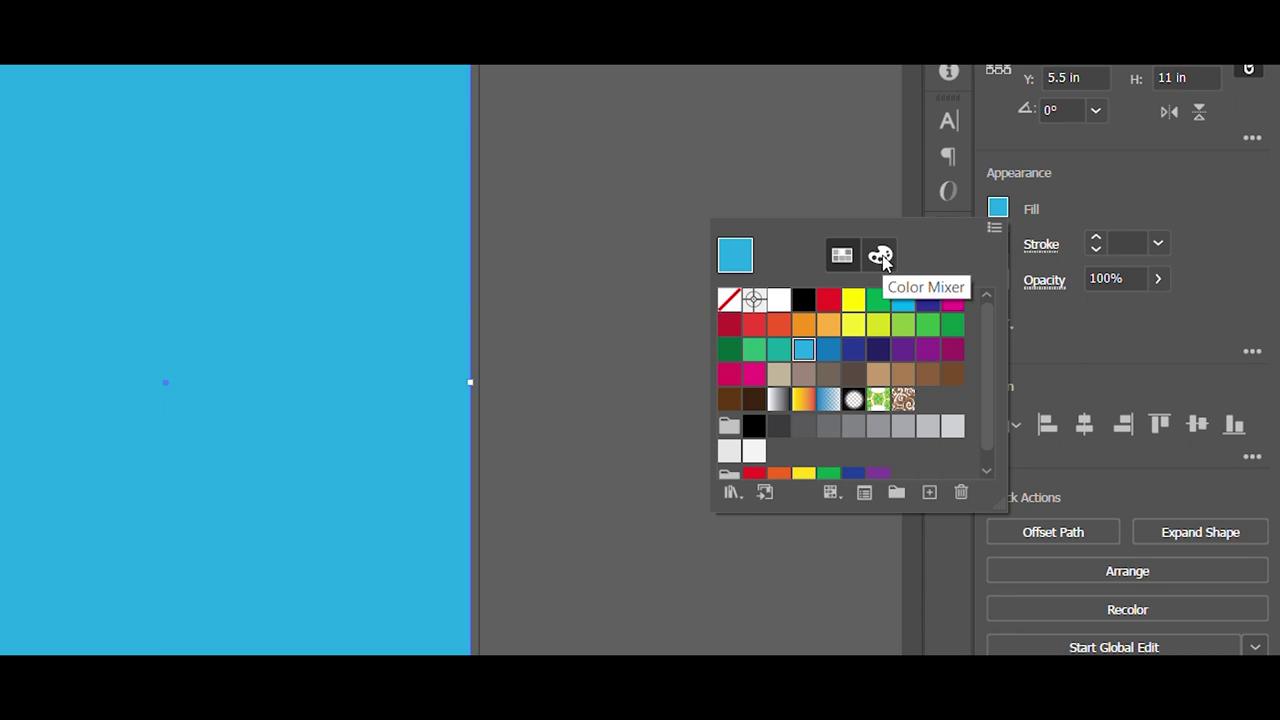
left_click(880, 256)
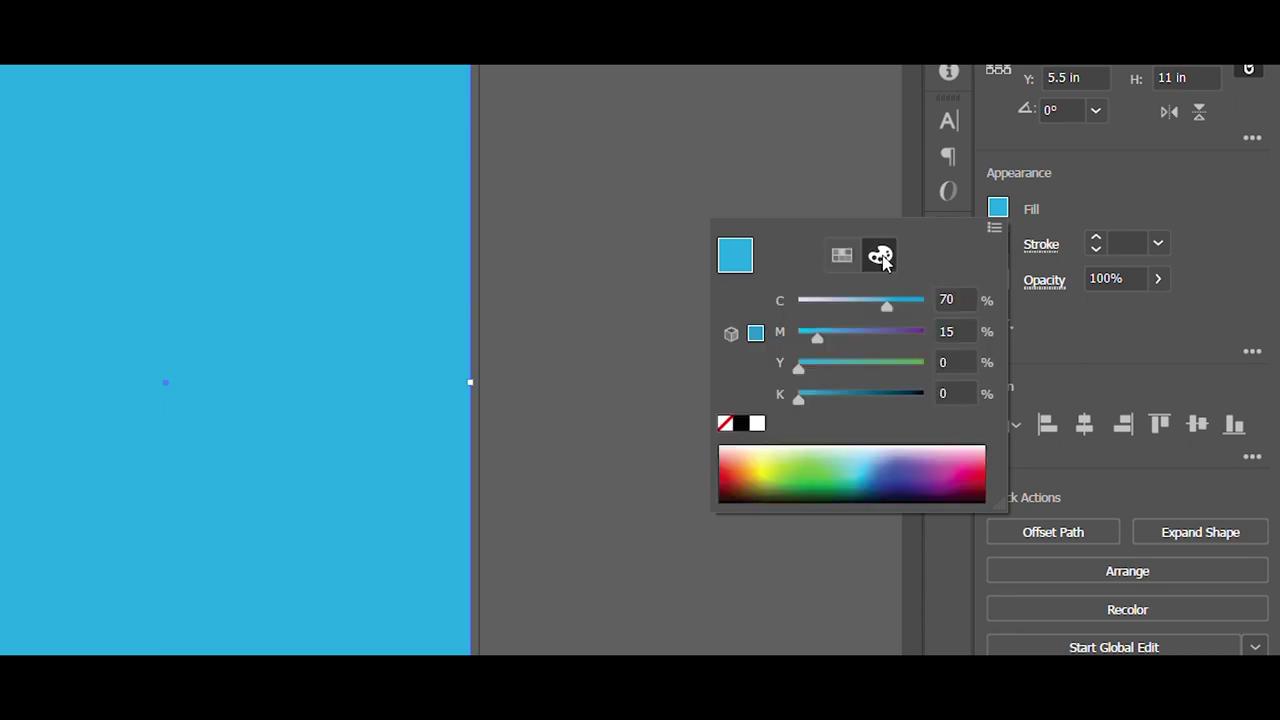
left_click(872, 455)
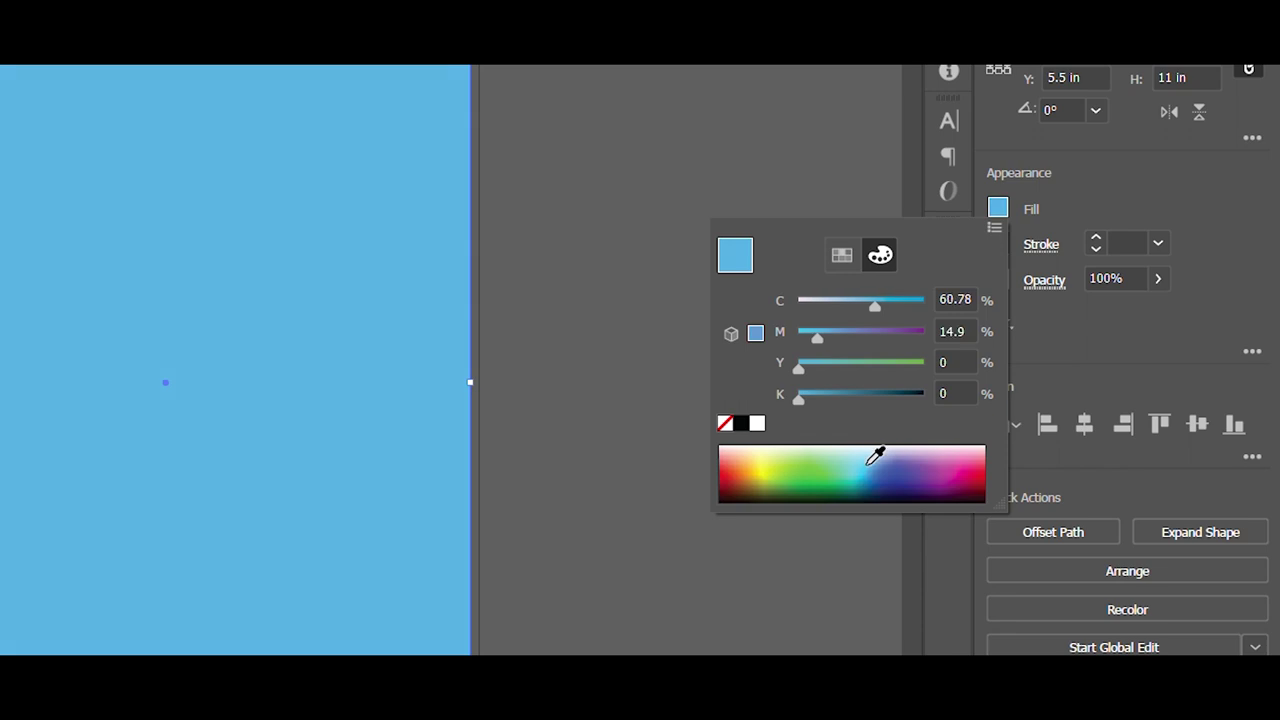
left_click(871, 452)
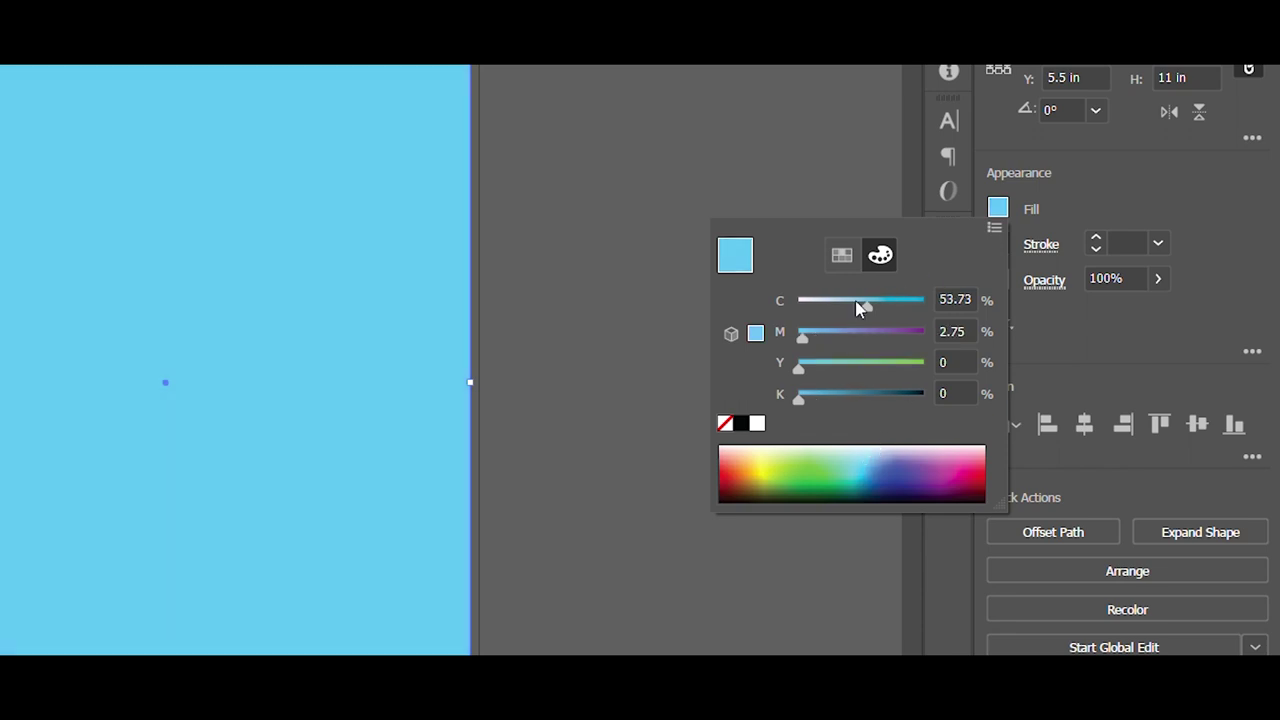
left_click(1088, 178)
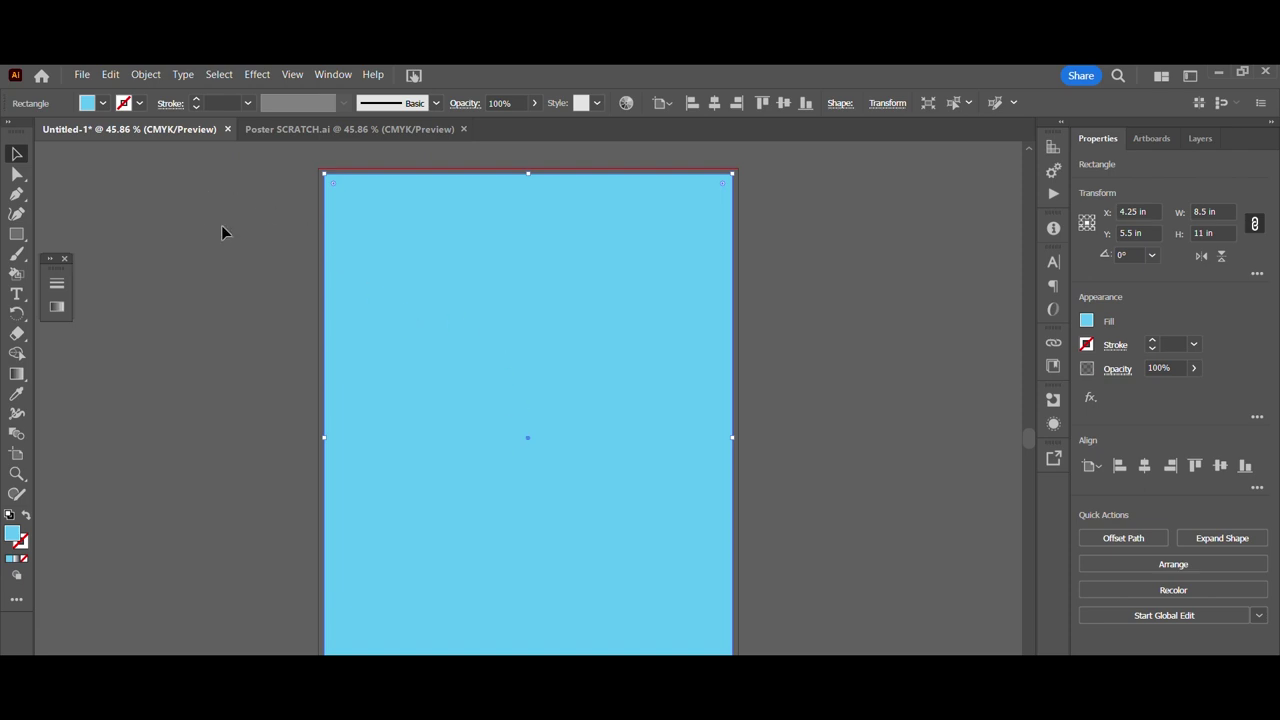
Lock the cyan background rectangle with Object > Lock > Selection
left_click(145, 76)
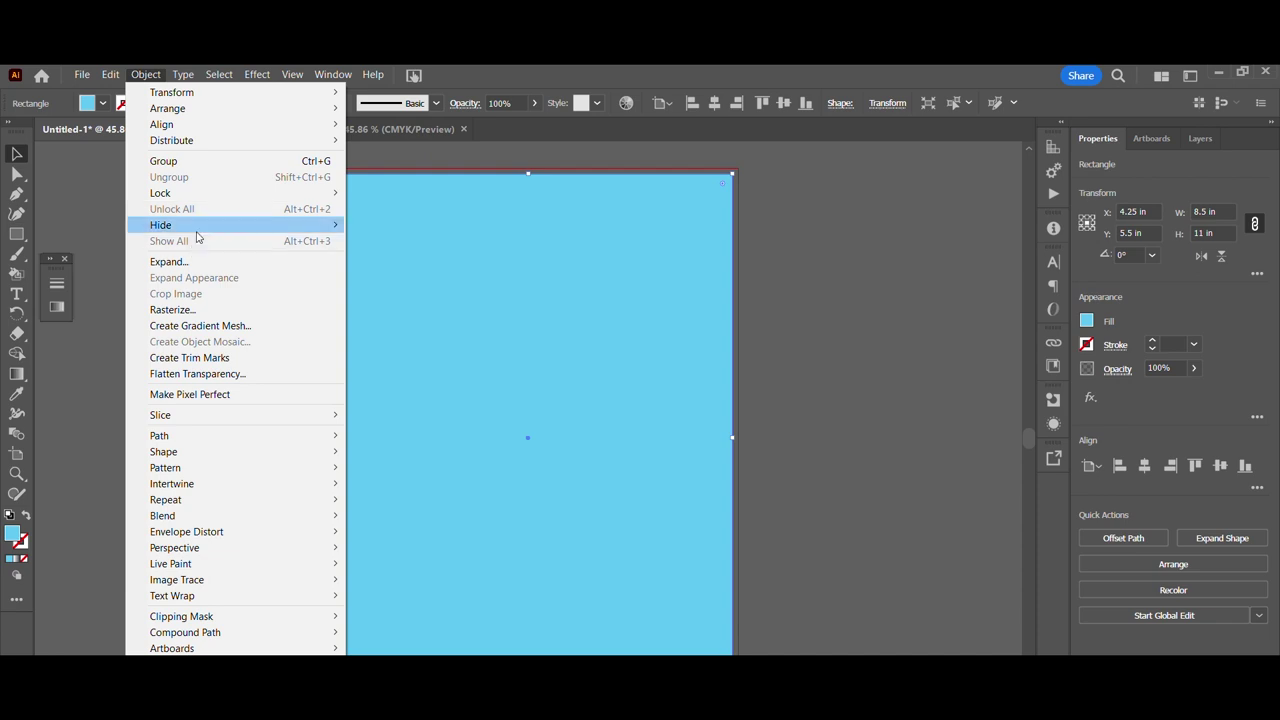
mouse_move(220, 193)
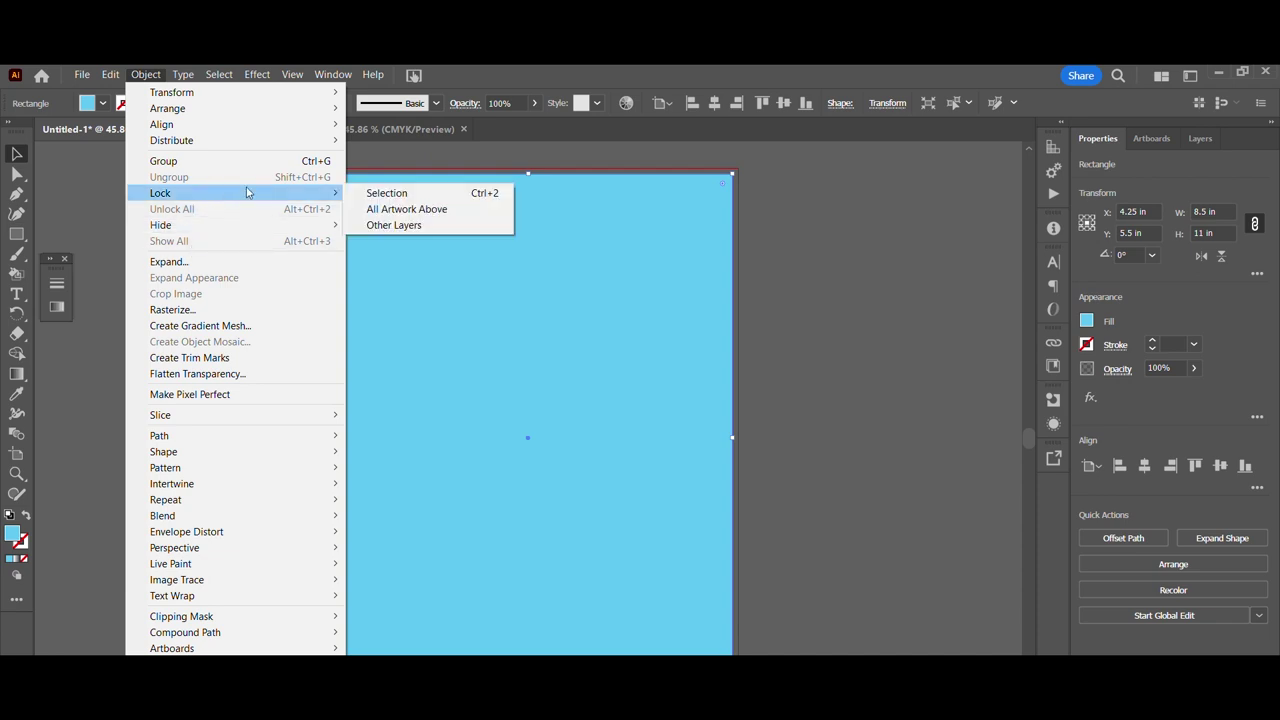
left_click(385, 195)
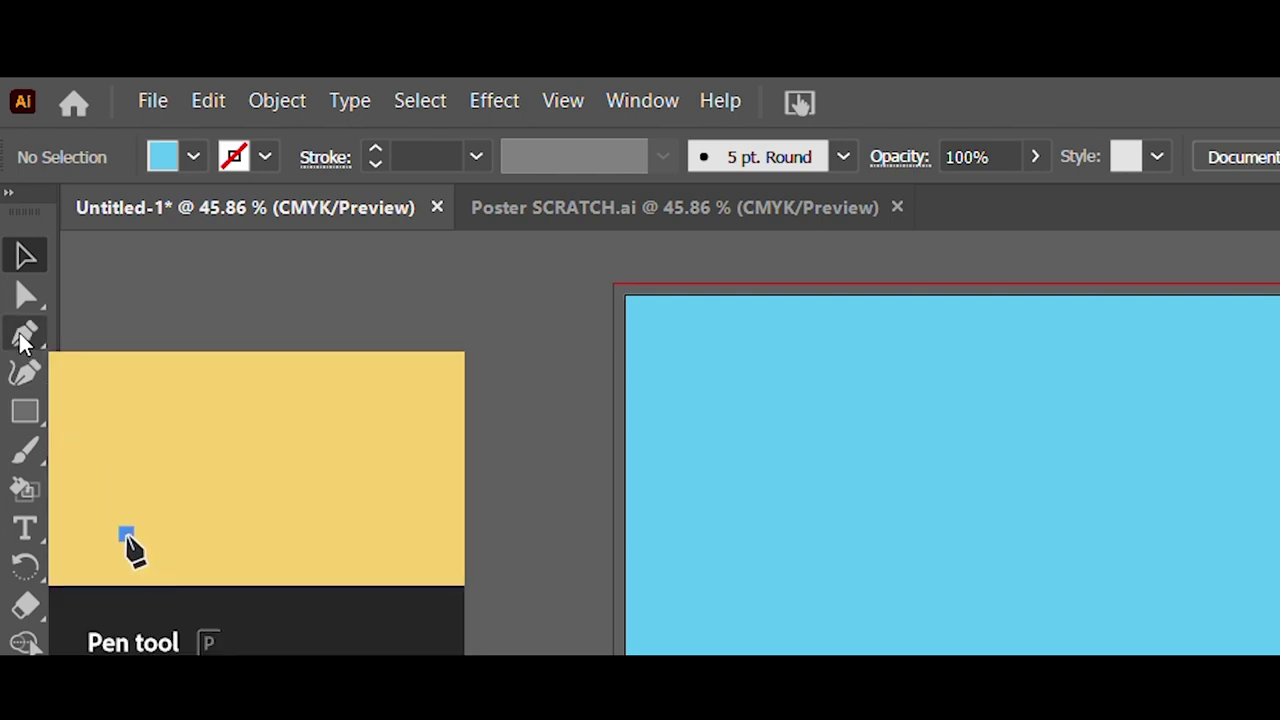
Set up the Pen tool with no fill and a blue 0.25 pt stroke
left_click(22, 340)
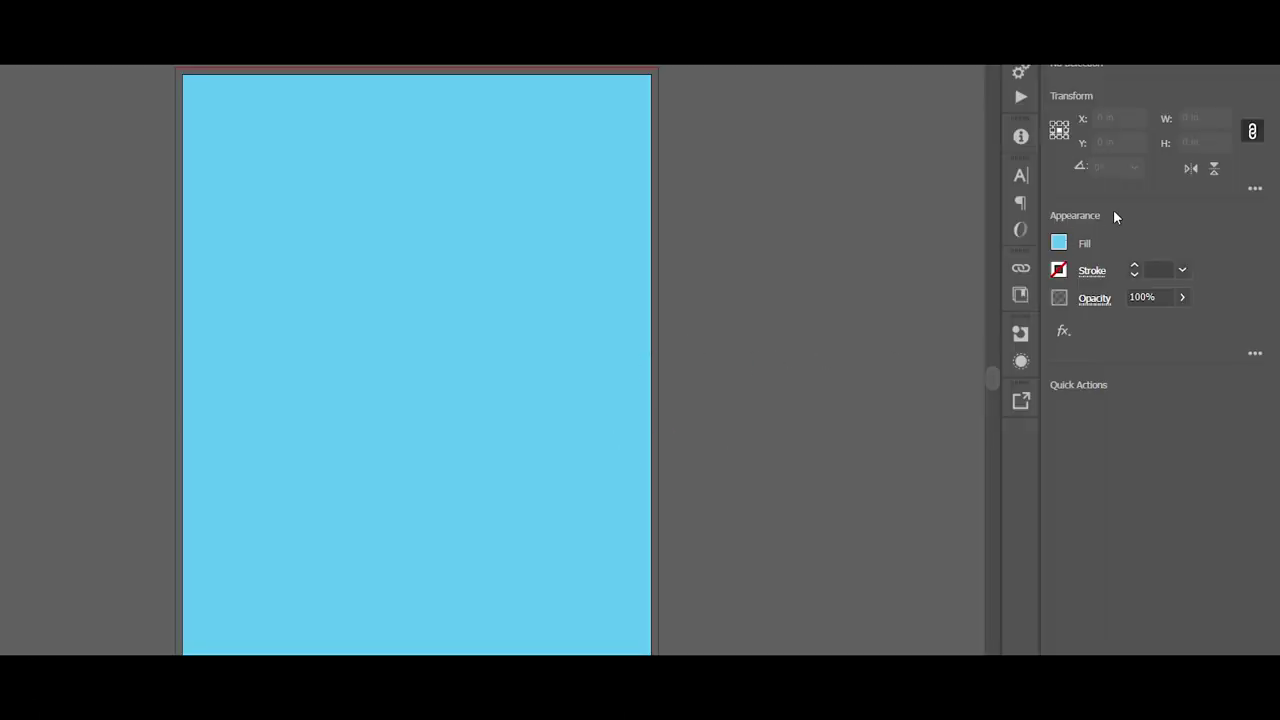
left_click(1059, 242)
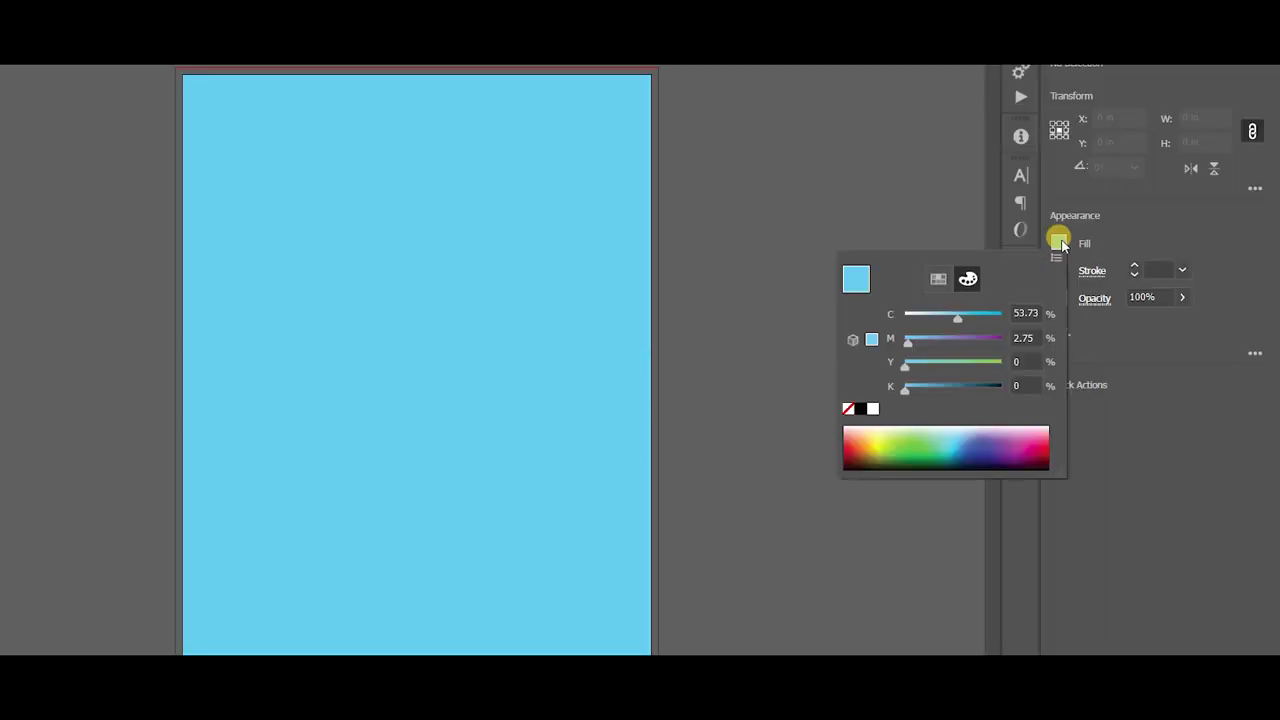
left_click(848, 408)
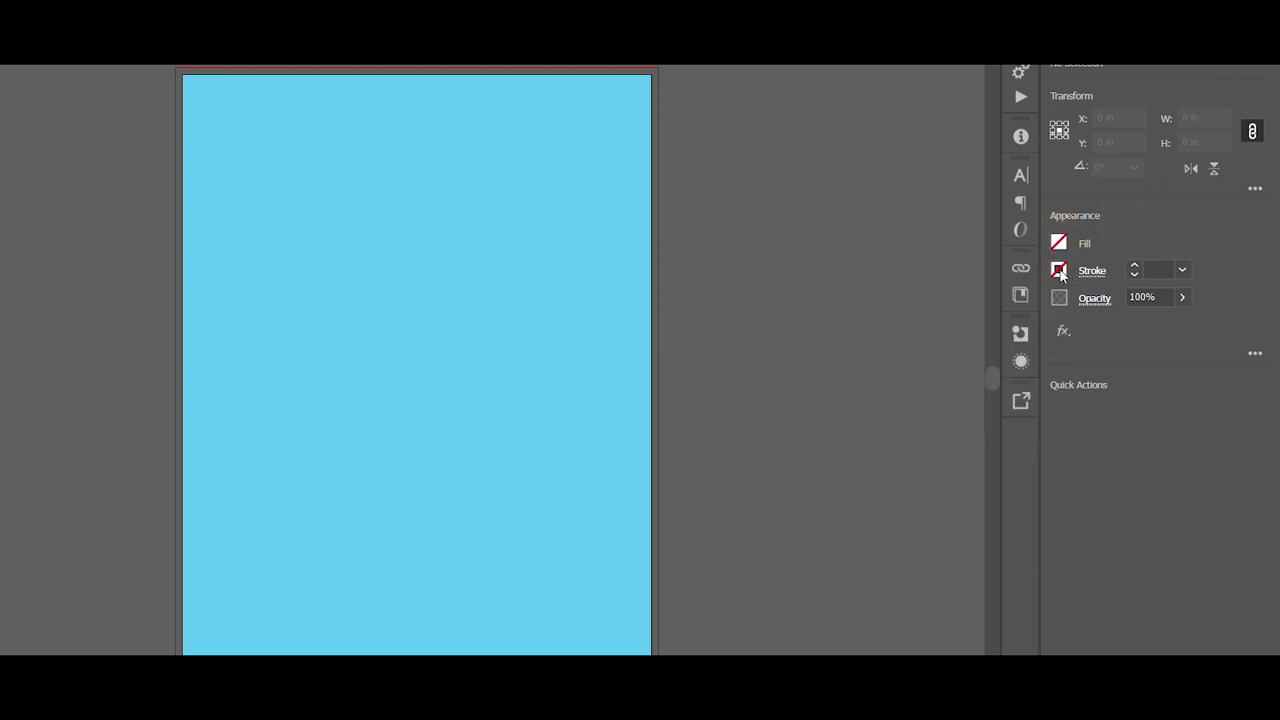
left_click(1058, 270)
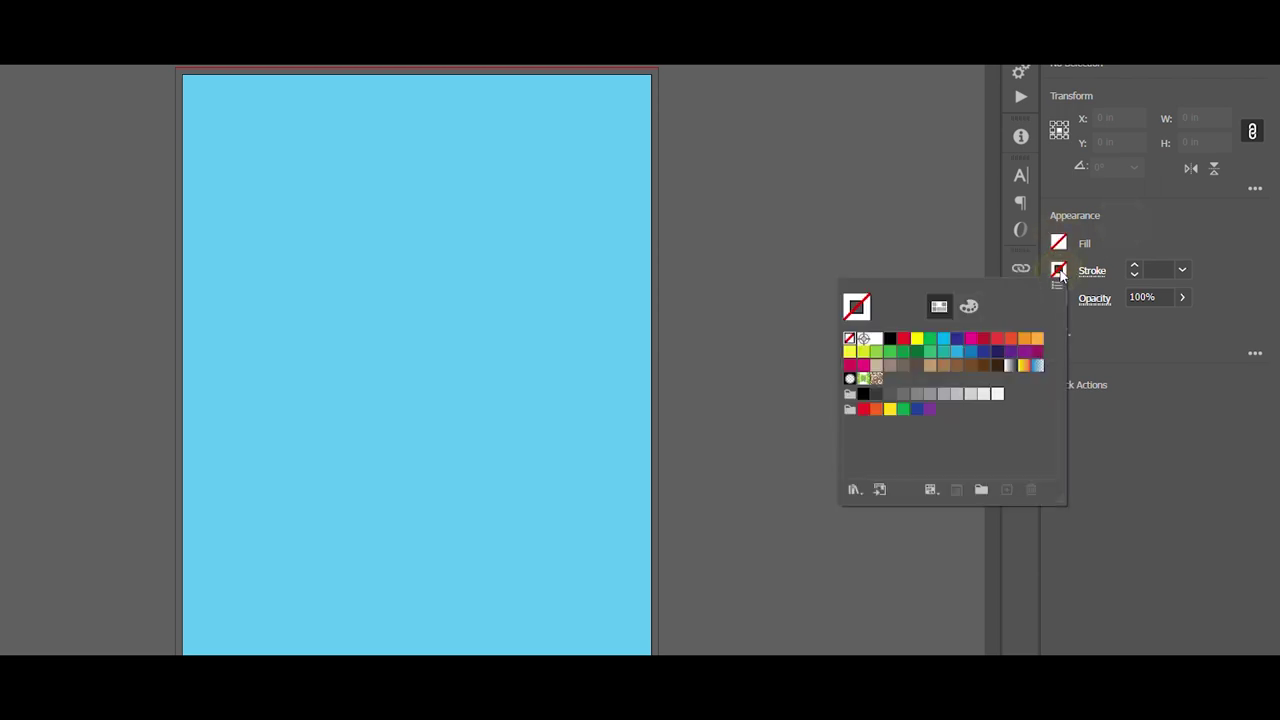
left_click(970, 354)
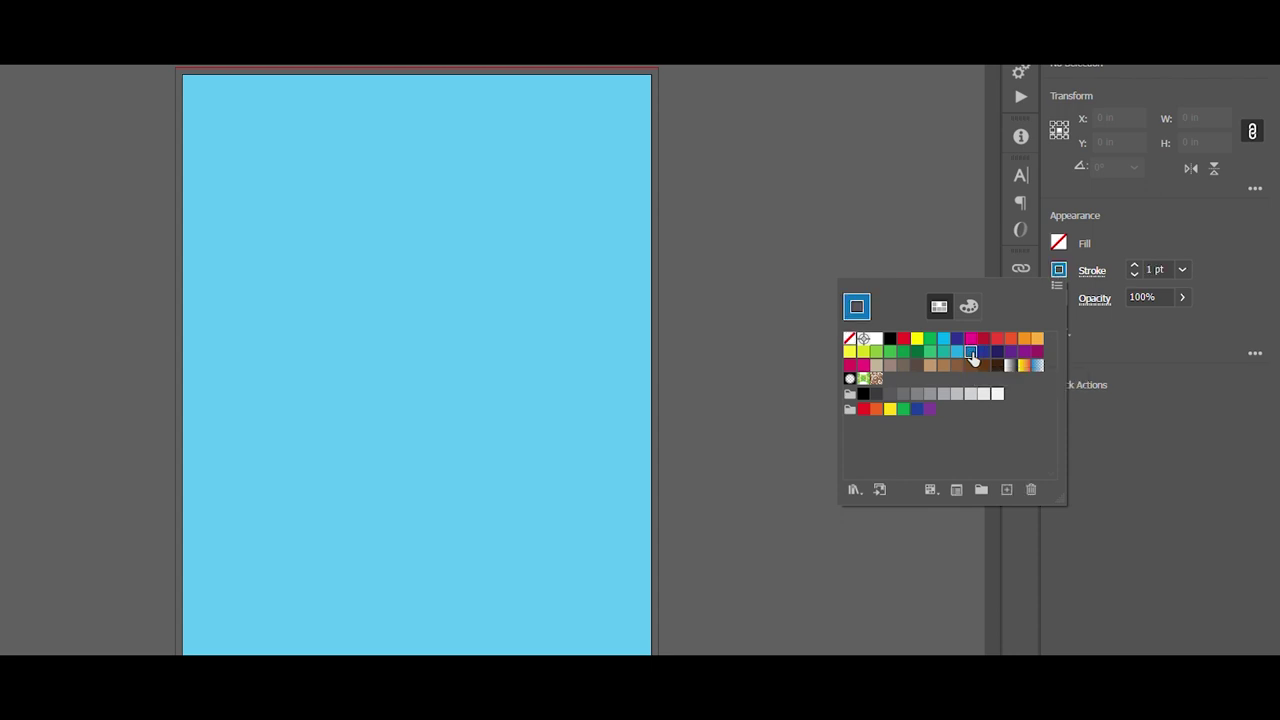
left_click(1135, 273)
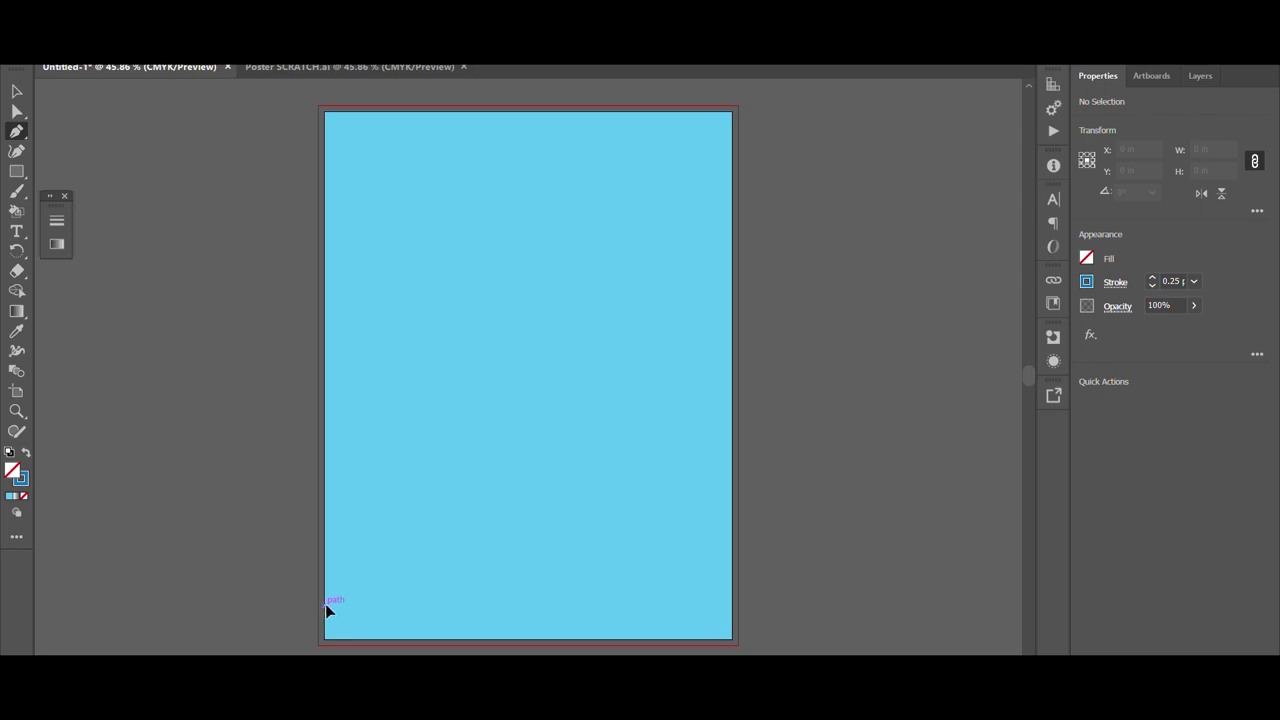
Draw a jagged mountain-ridge line of peaks and valleys from the artboard's left edge to its right edge
left_click(325, 604)
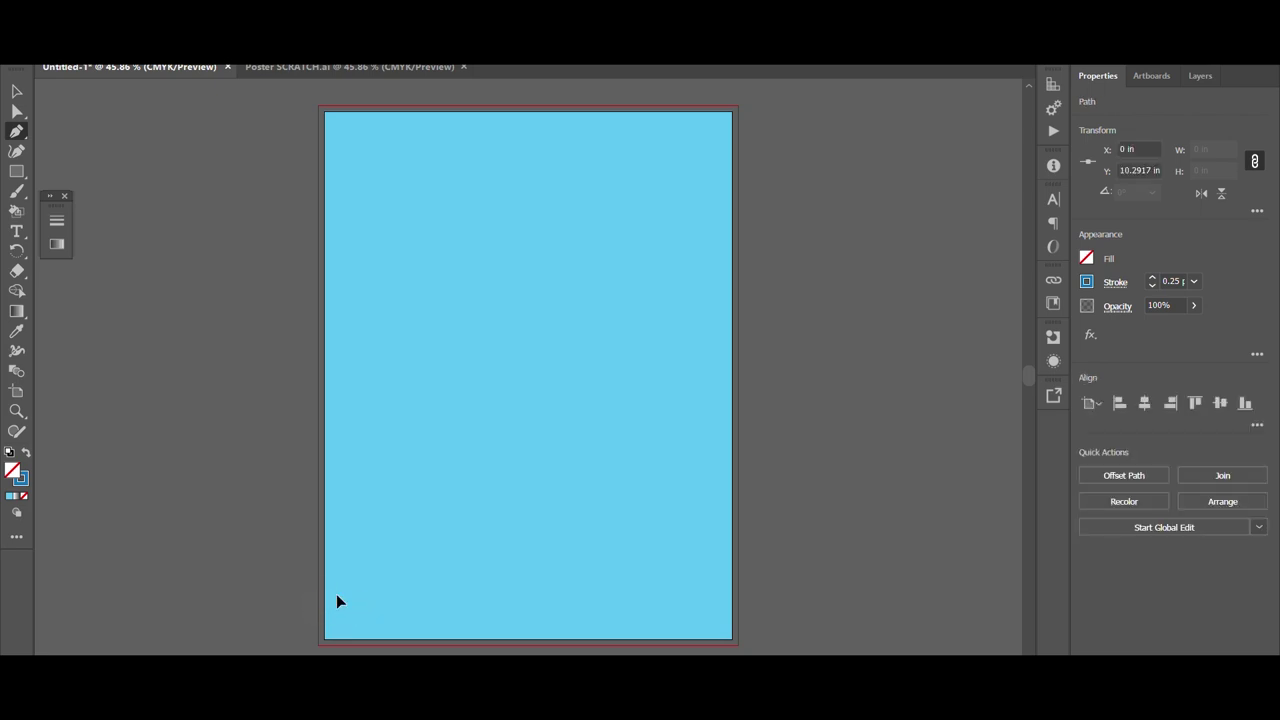
left_click(348, 594)
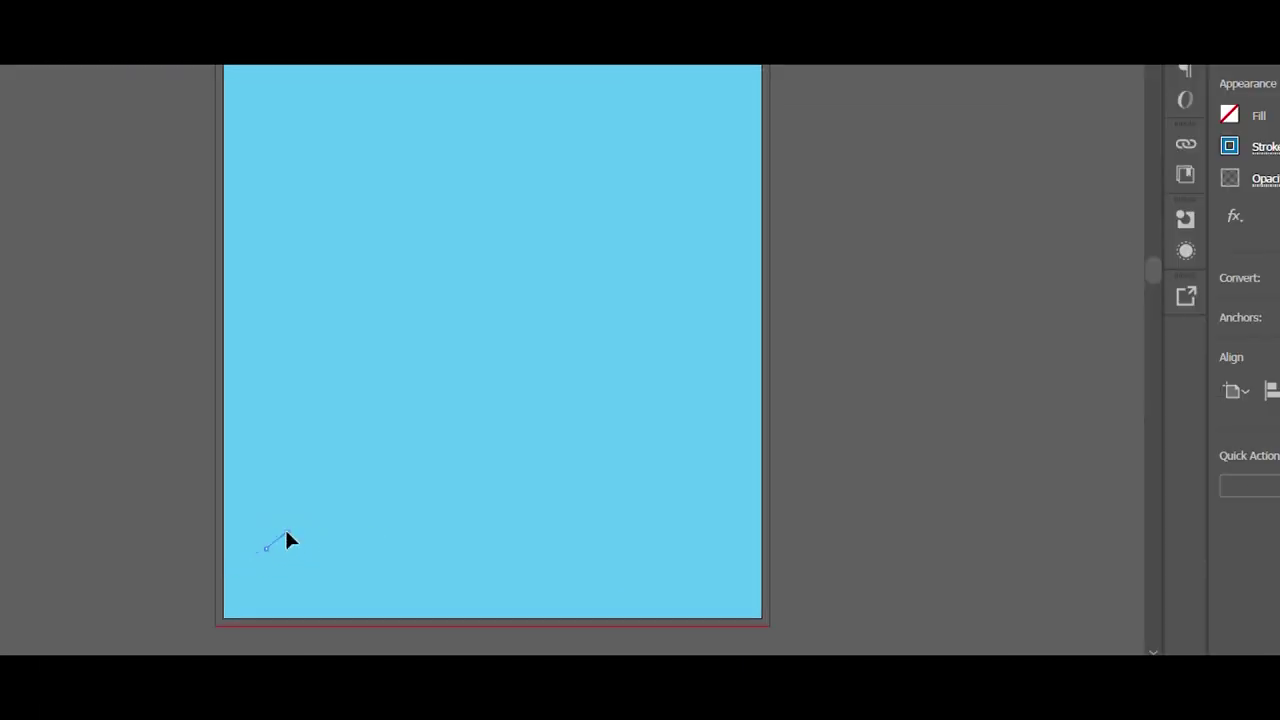
left_click(287, 532)
left_click(297, 531)
left_click(323, 516)
left_click(349, 502)
left_click(366, 509)
left_click(390, 491)
left_click(410, 508)
left_click(429, 523)
left_click(447, 526)
left_click(469, 546)
left_click(491, 563)
left_click(511, 552)
left_click(534, 538)
left_click(554, 539)
left_click(585, 521)
left_click(607, 506)
left_click(628, 491)
left_click(640, 509)
left_click(655, 499)
left_click(674, 518)
left_click(688, 526)
left_click(712, 555)
left_click(735, 568)
left_click(761, 575)
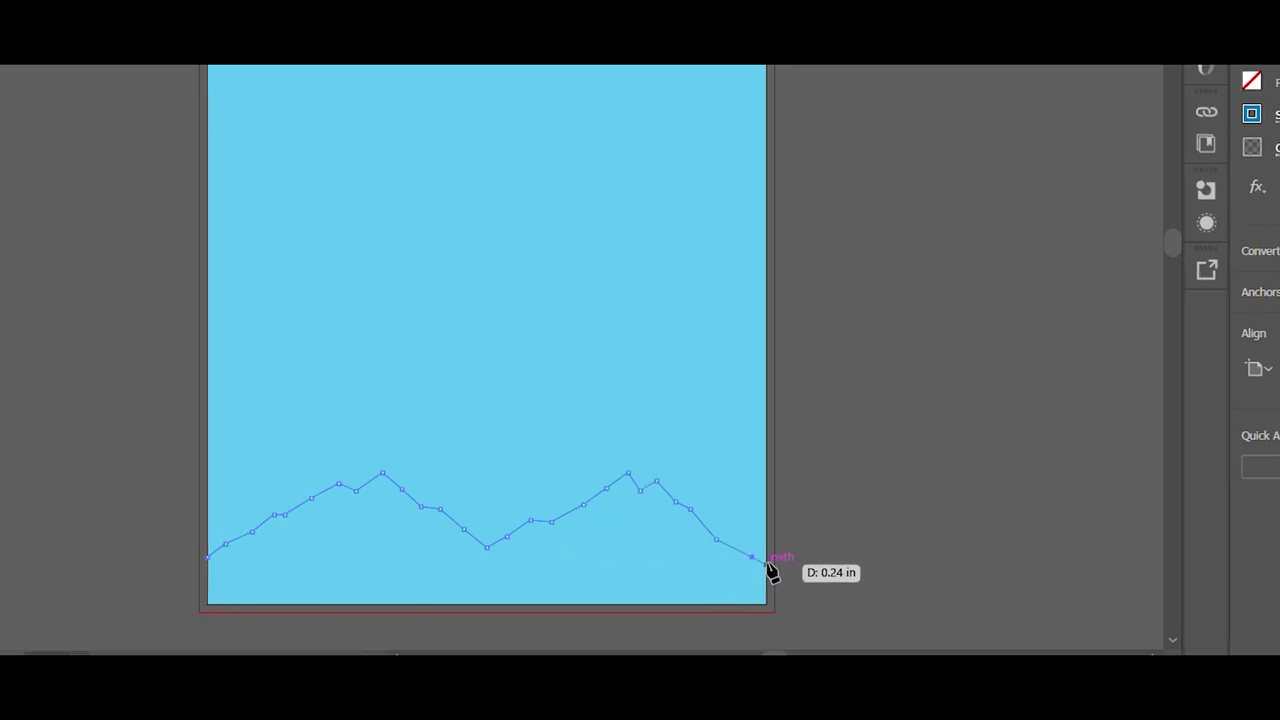
left_click(767, 563)
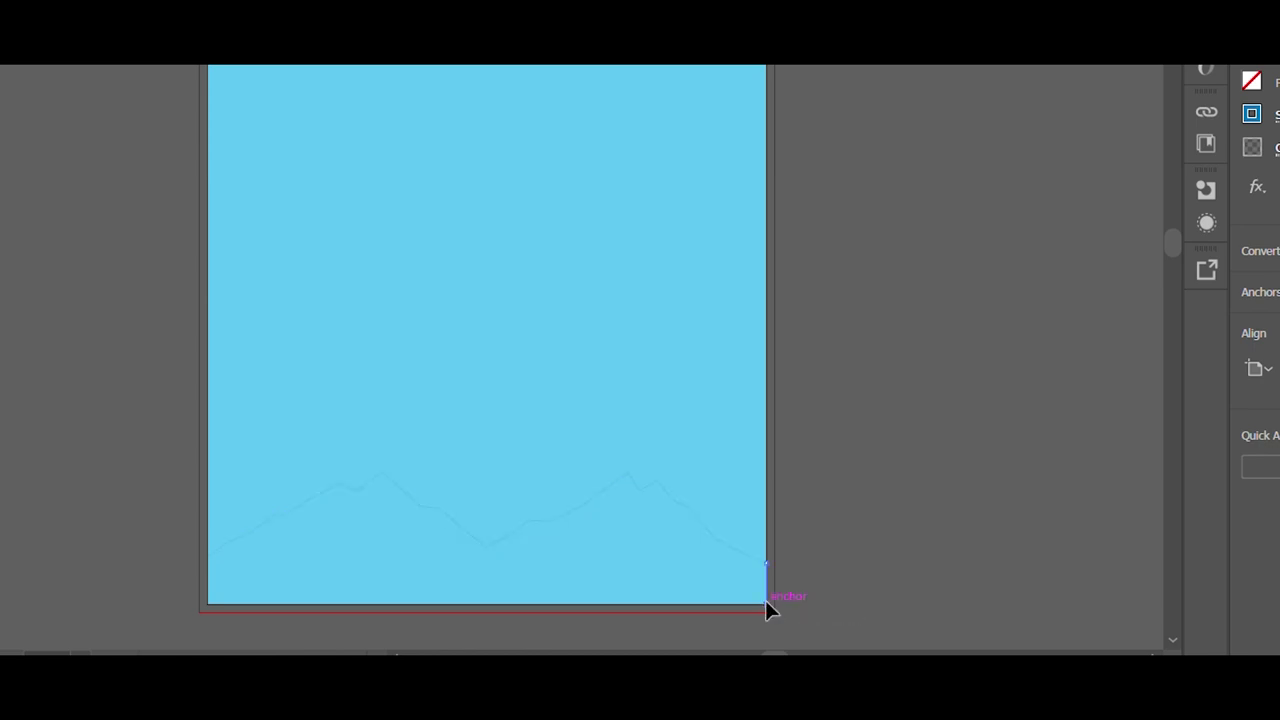
Close the ridge into a shape through the bottom-right and bottom-left corners
left_click(767, 604)
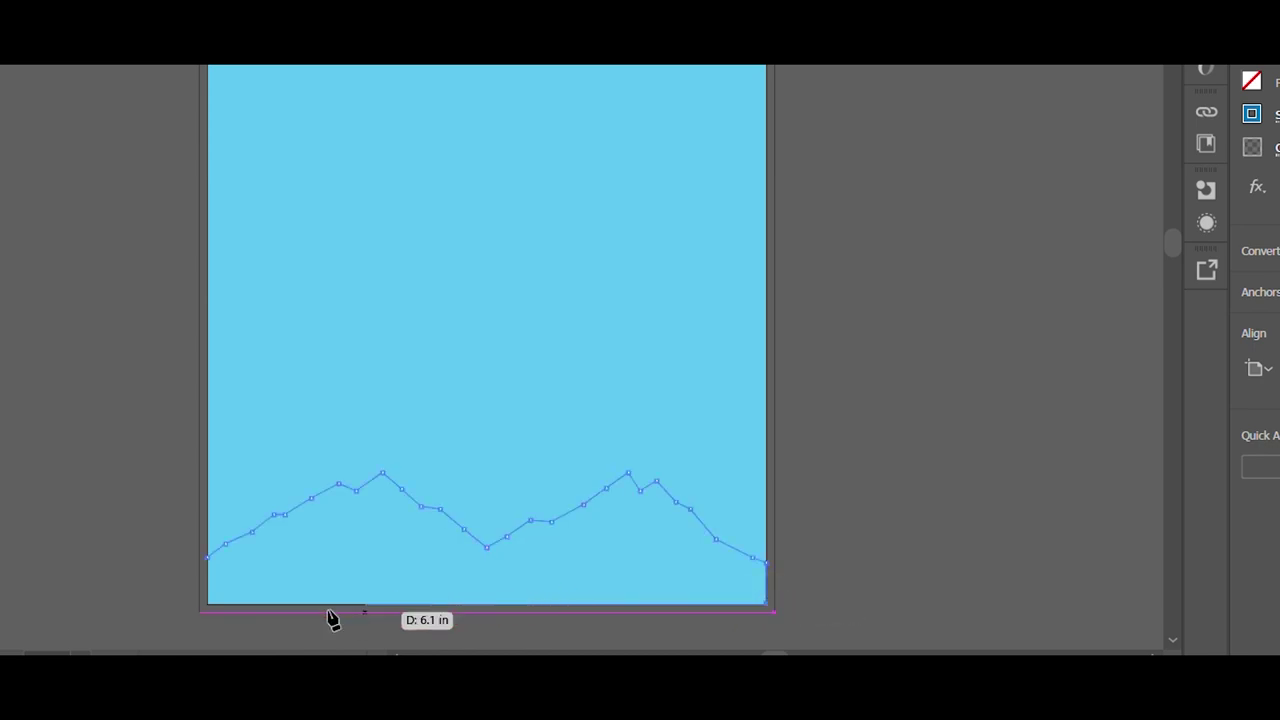
left_click(209, 605)
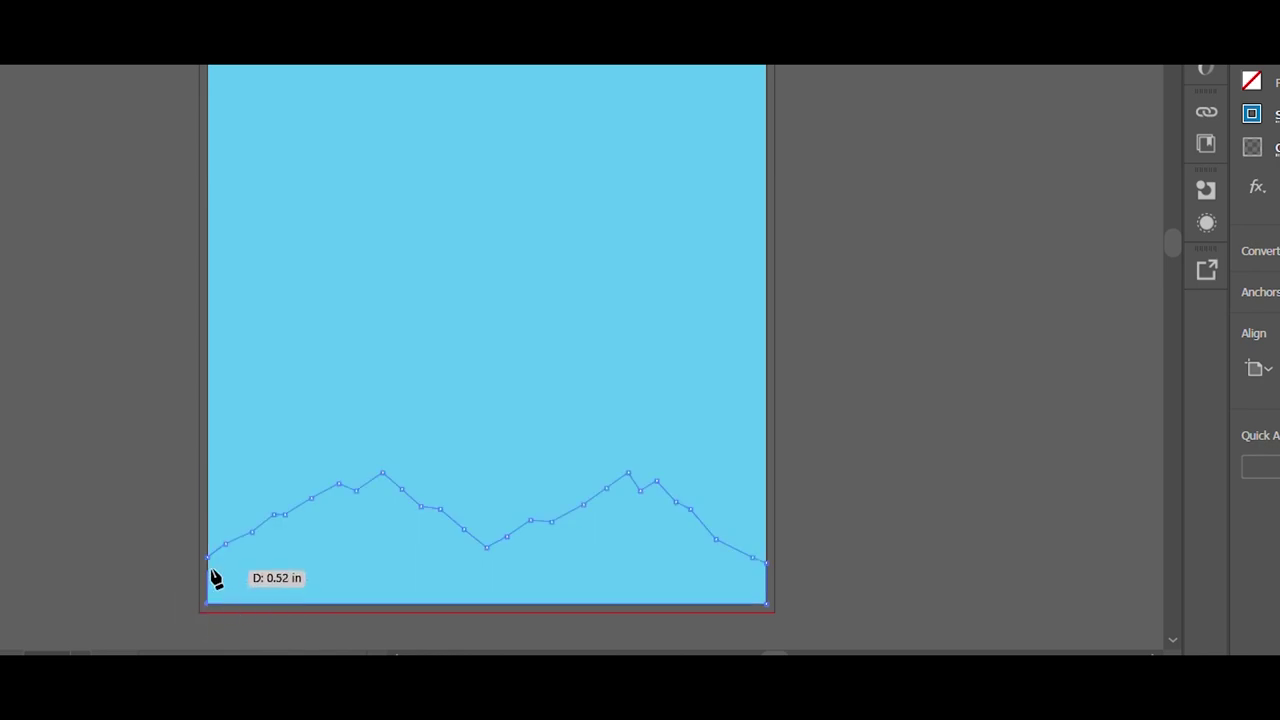
left_click(209, 557)
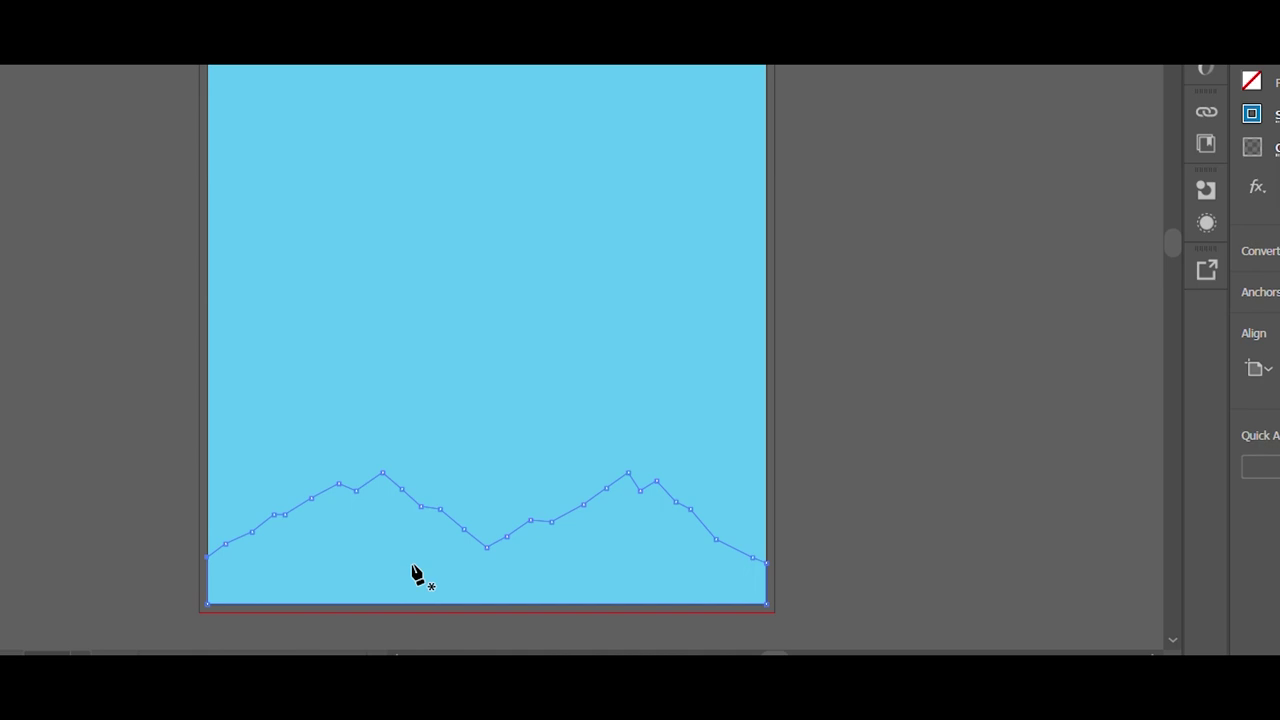
Fill the mountain shape with the Fading Sky gradient angled at -90°
key("v")
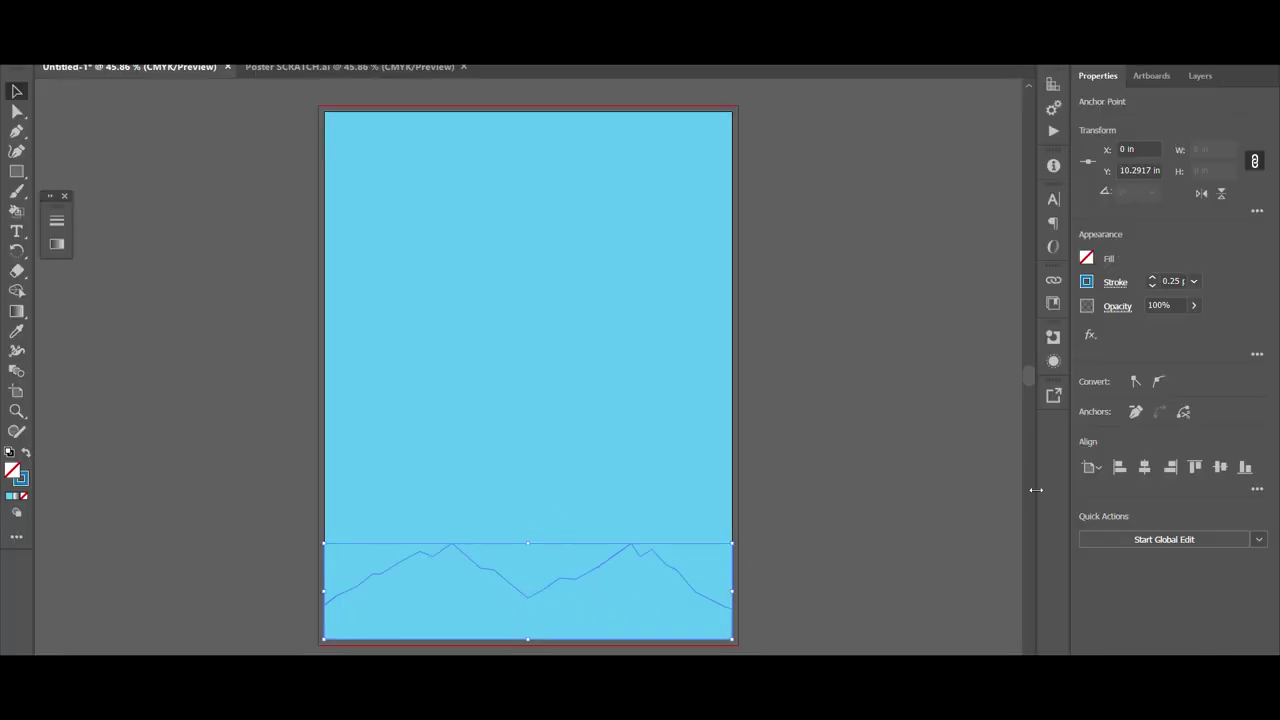
left_click(1087, 259)
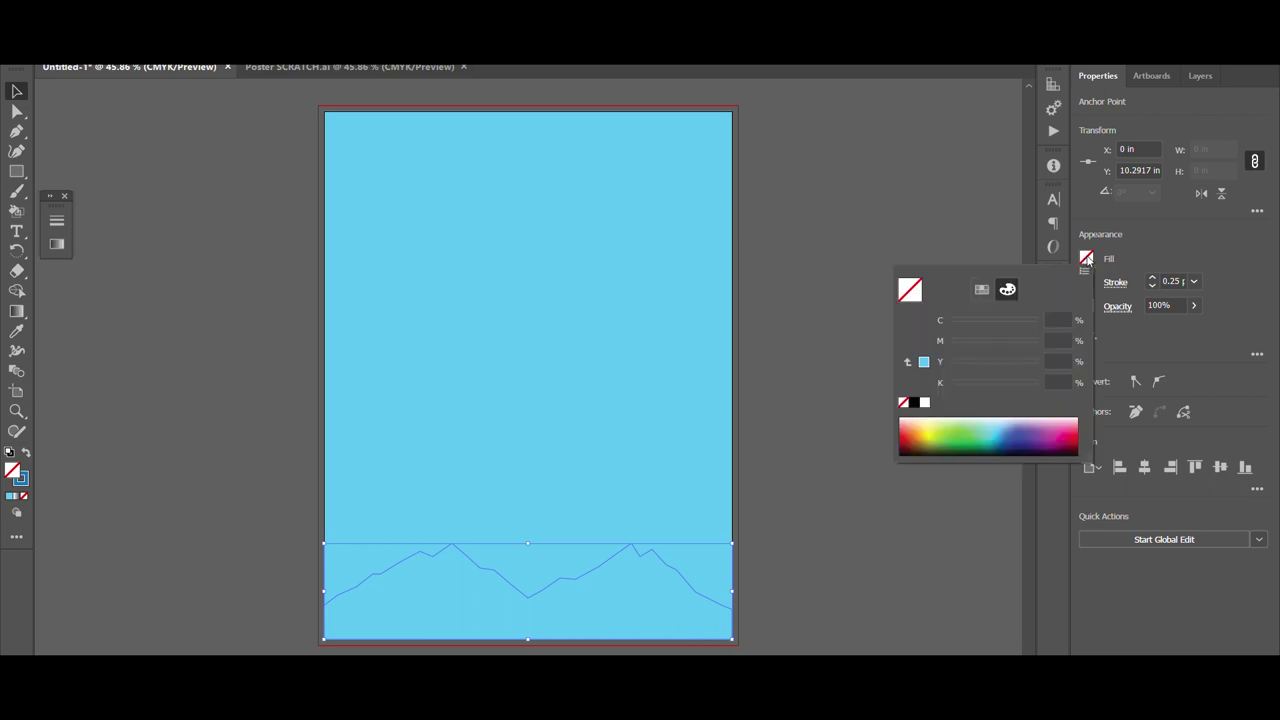
left_click(981, 291)
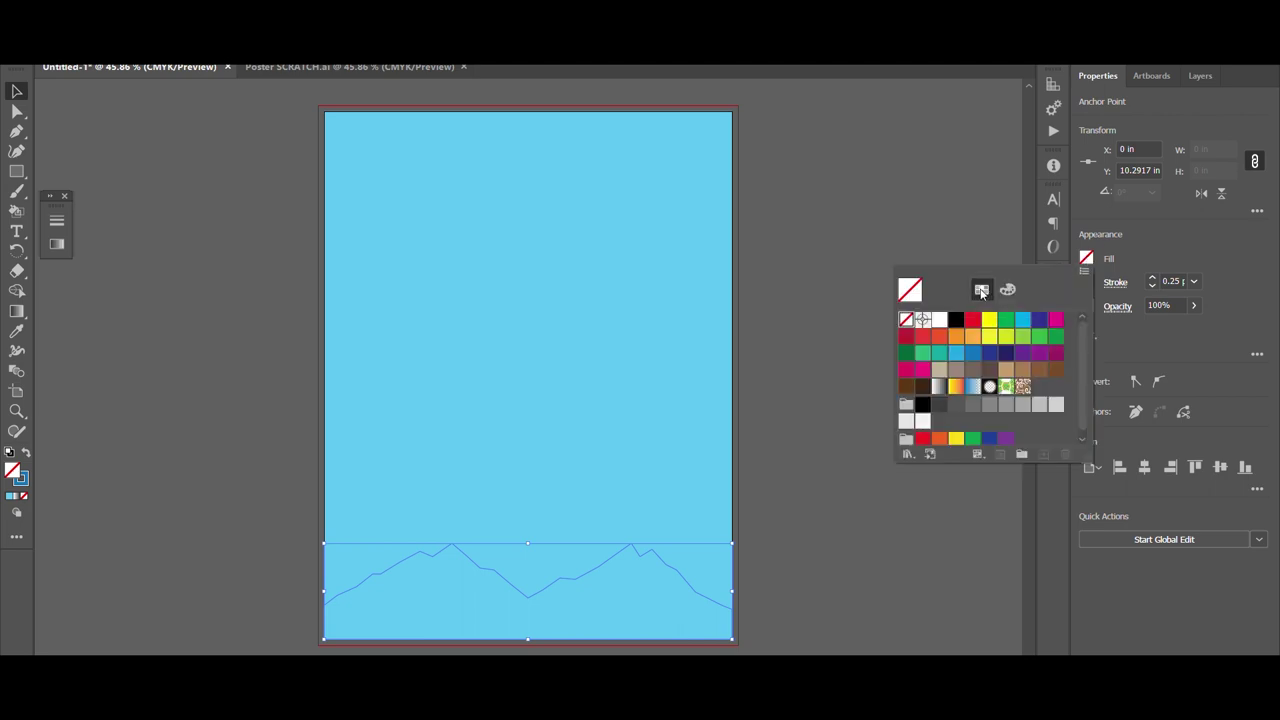
left_click(970, 390)
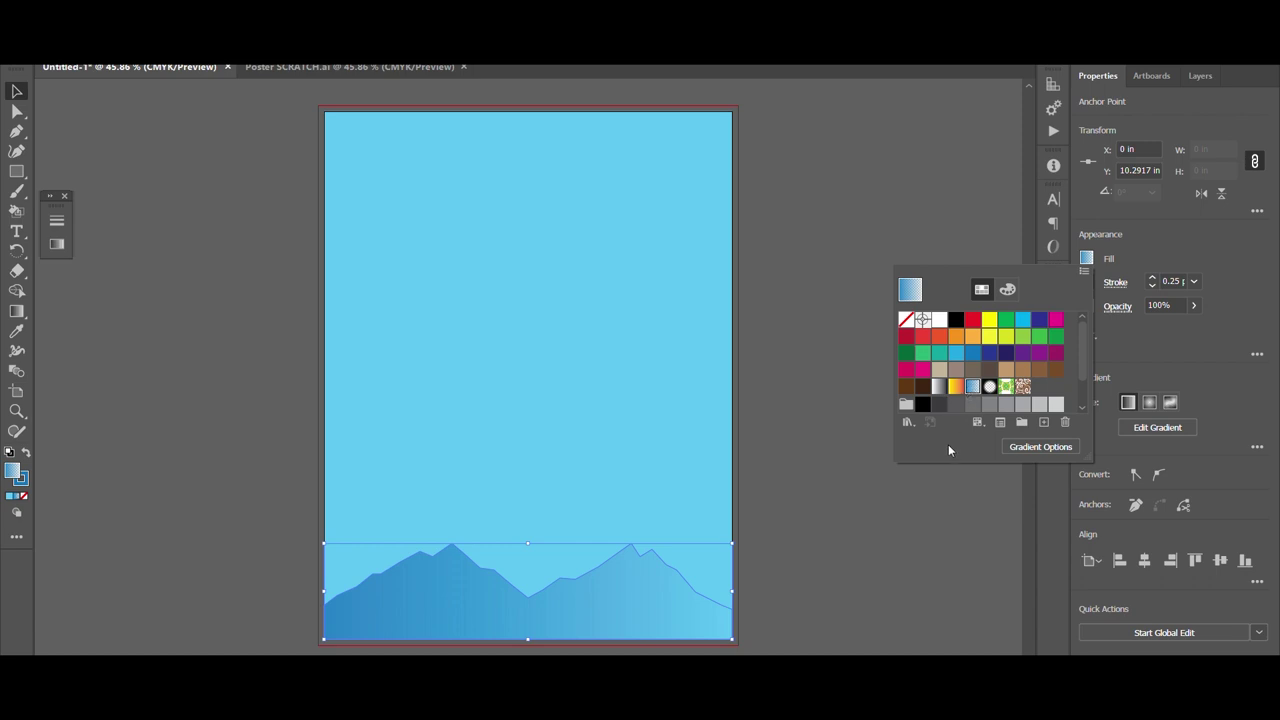
left_click(1040, 447)
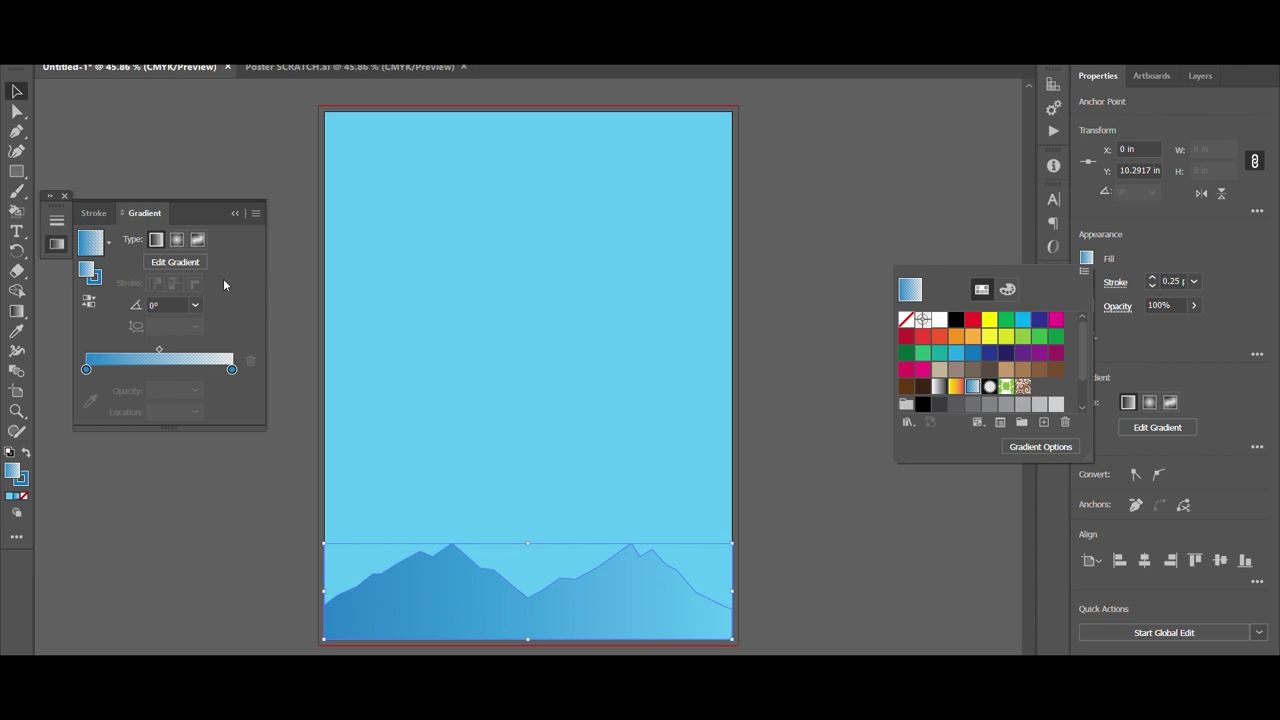
left_click(195, 305)
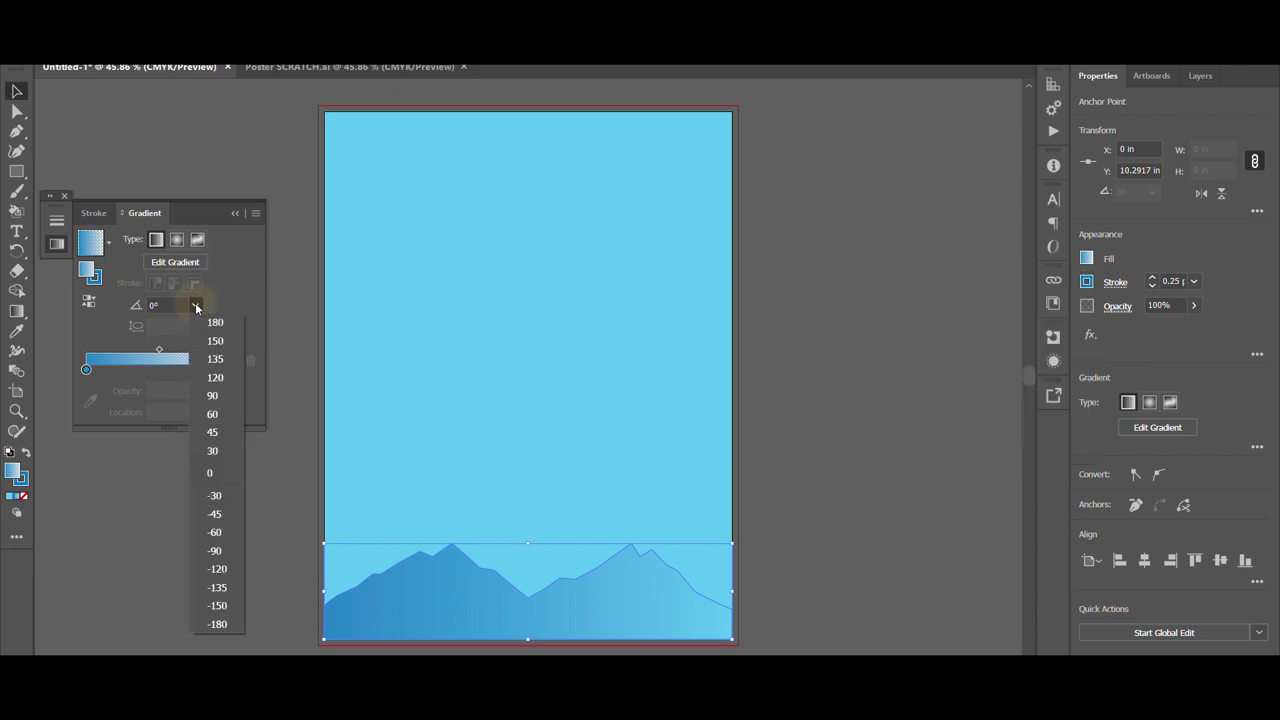
left_click(206, 551)
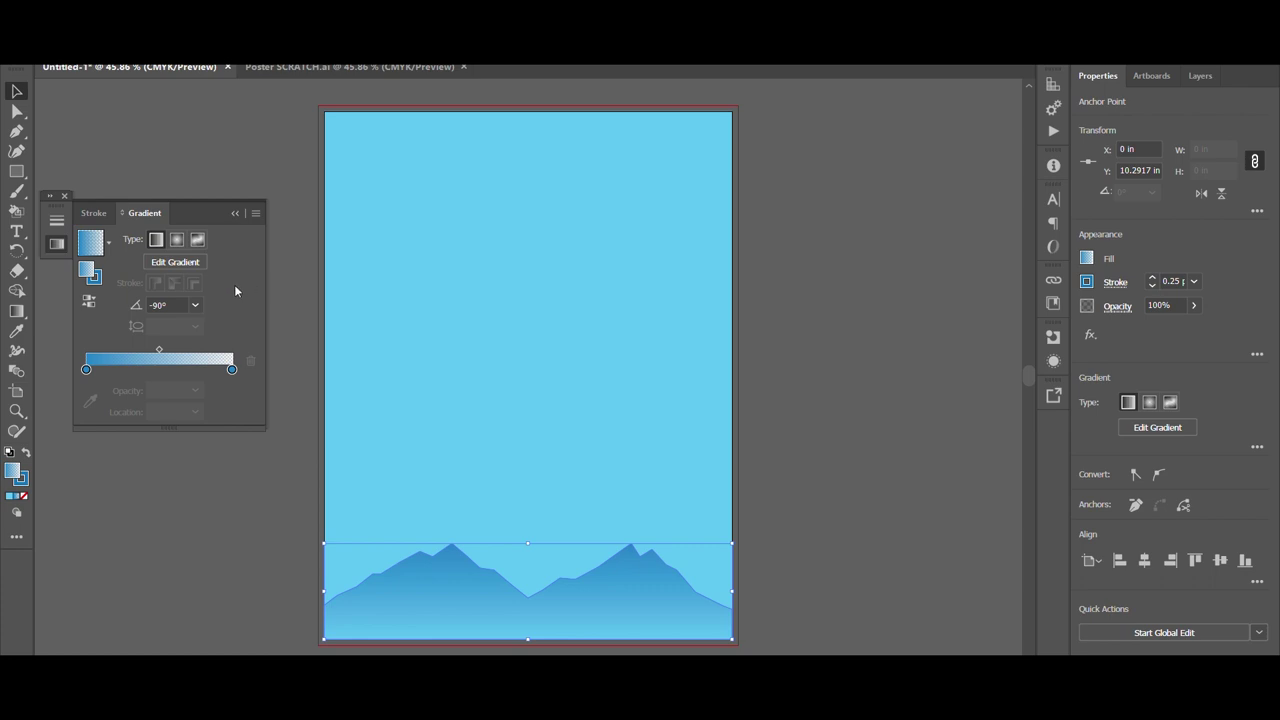
left_click(235, 213)
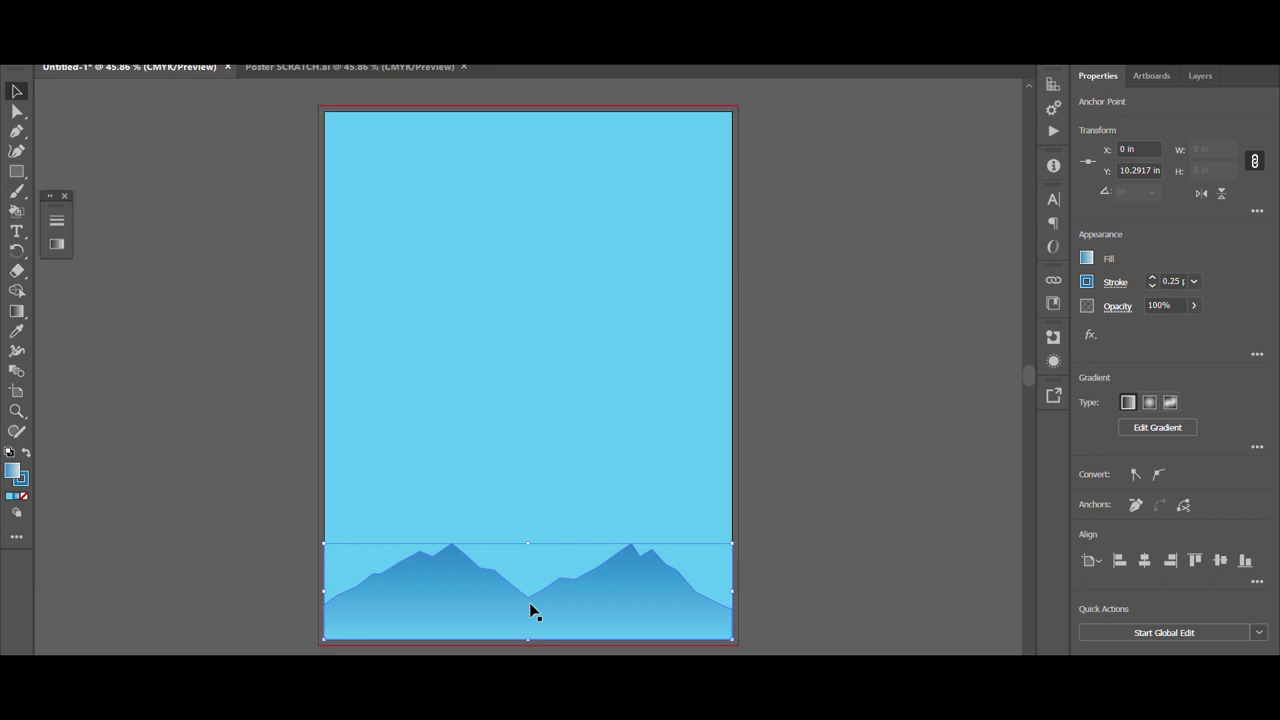
Duplicate the mountains slightly higher, send the copy backward, flip it horizontally and shorten it to about 1.81 in
left_click_drag(530, 605, 528, 575)
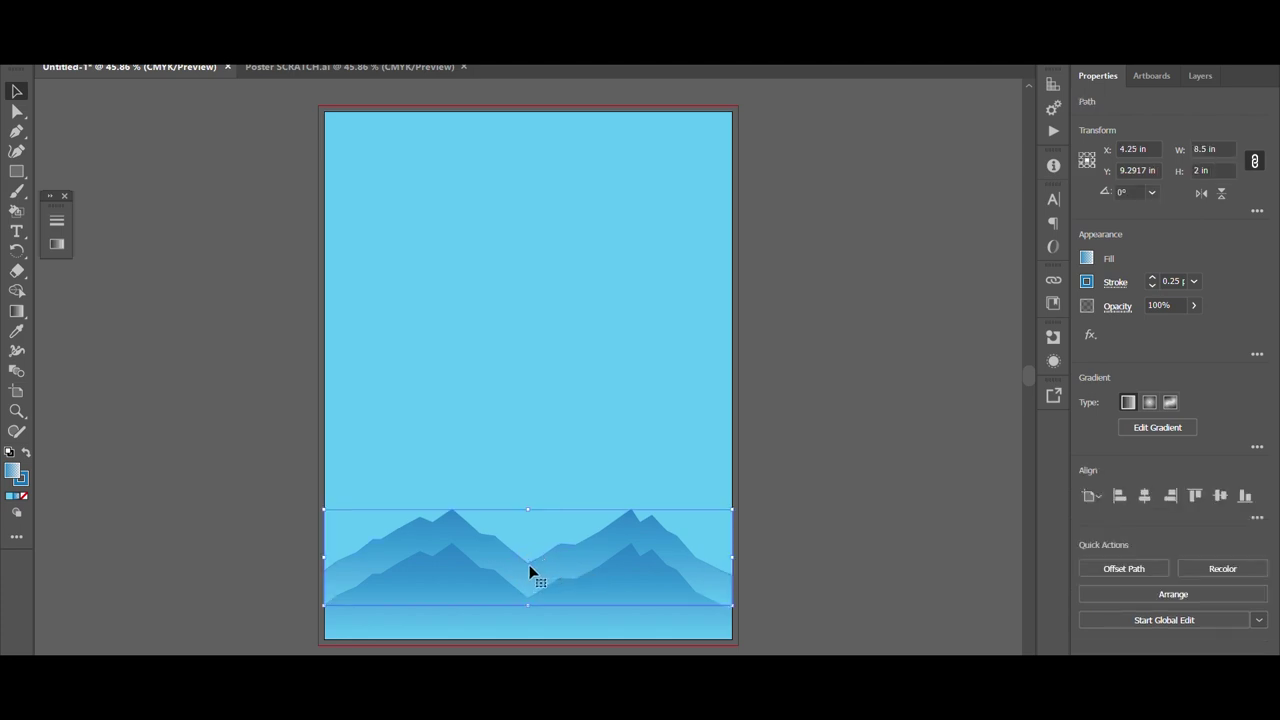
right_click(528, 557)
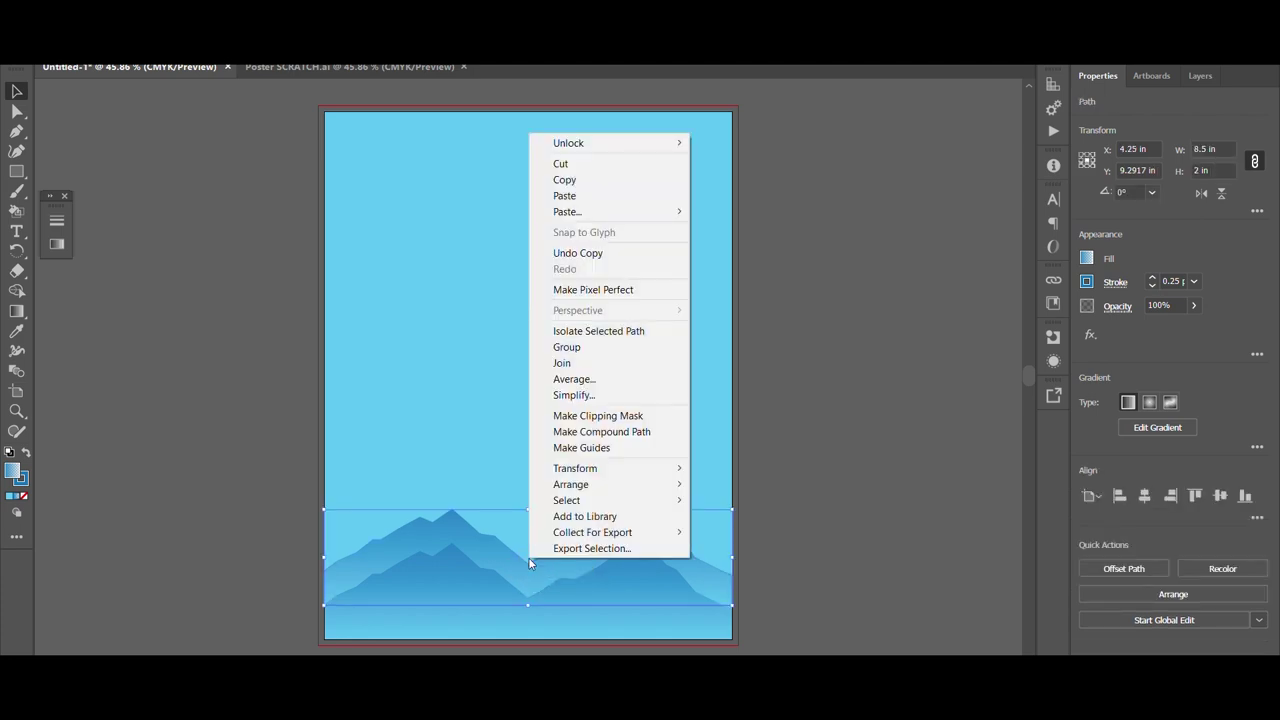
mouse_move(615, 486)
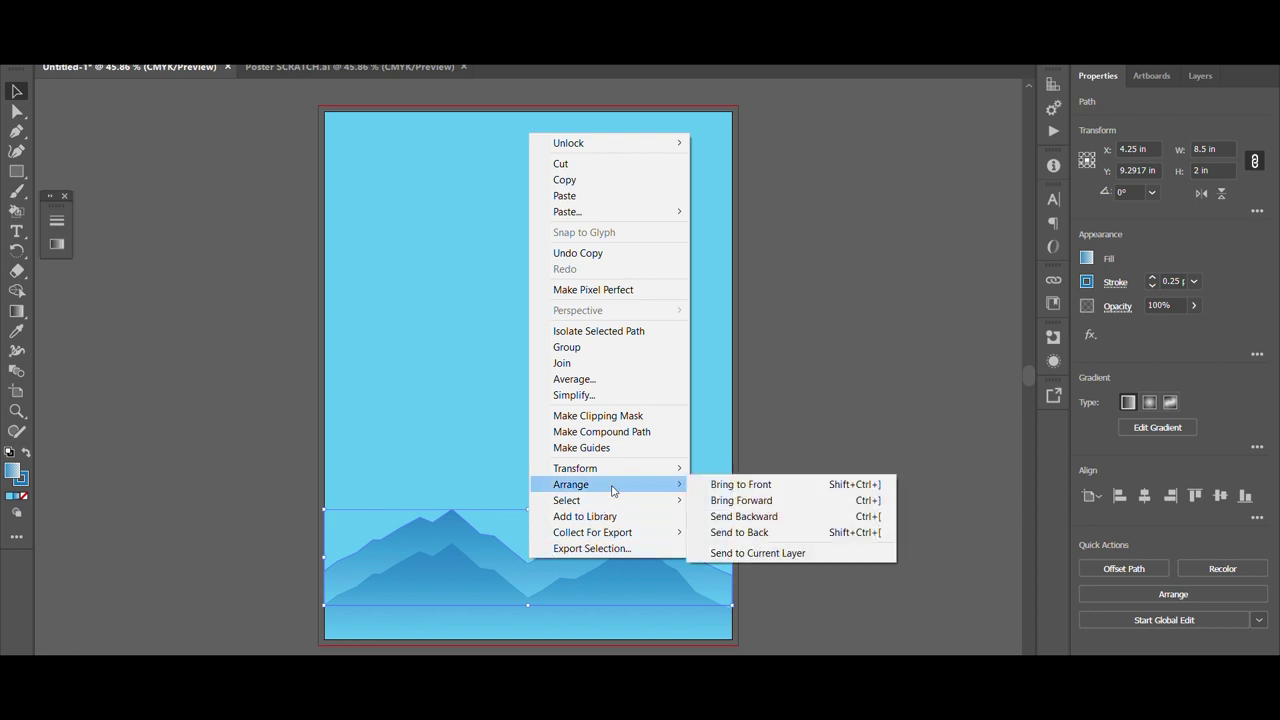
left_click(752, 516)
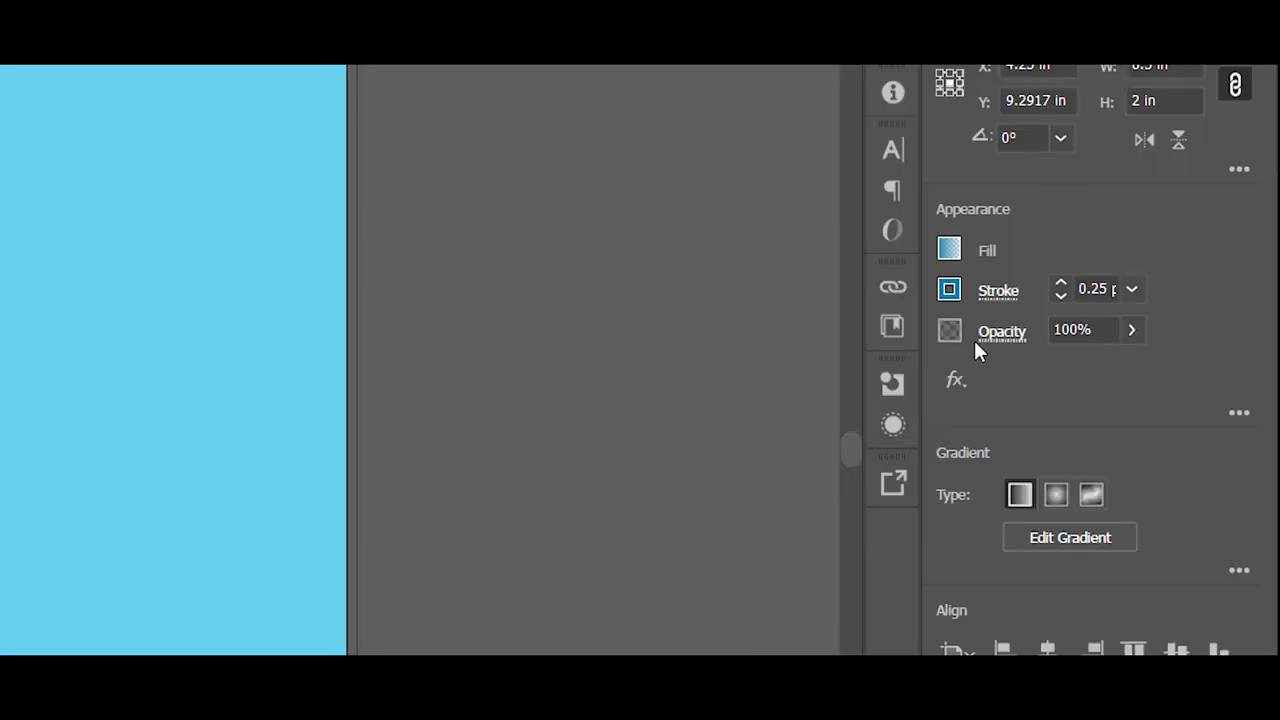
left_click(1145, 141)
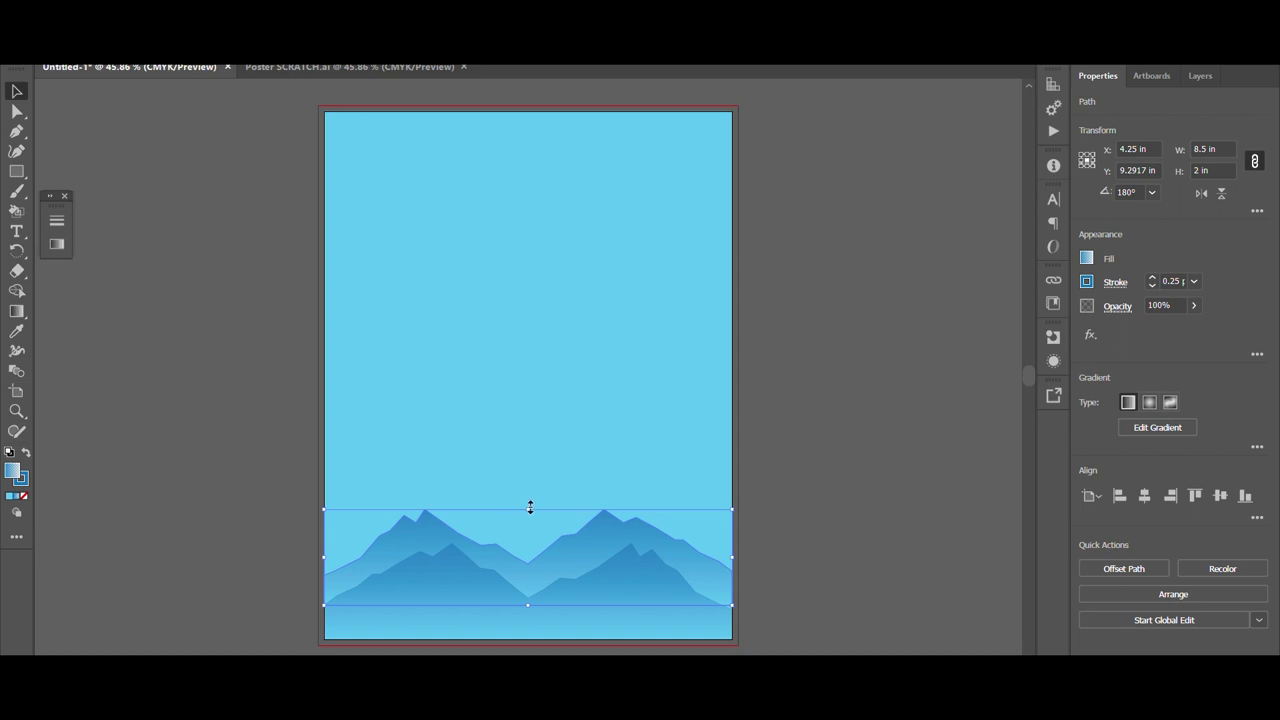
left_click_drag(530, 507, 527, 520)
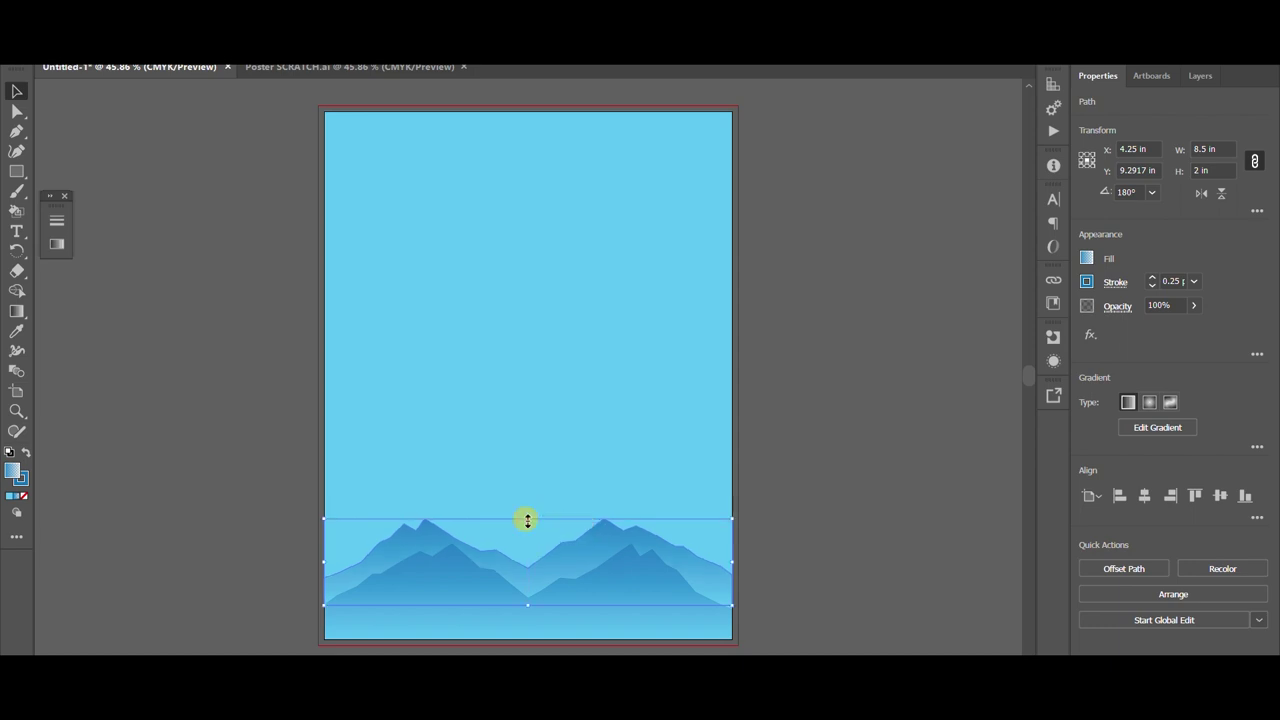
left_click(787, 543)
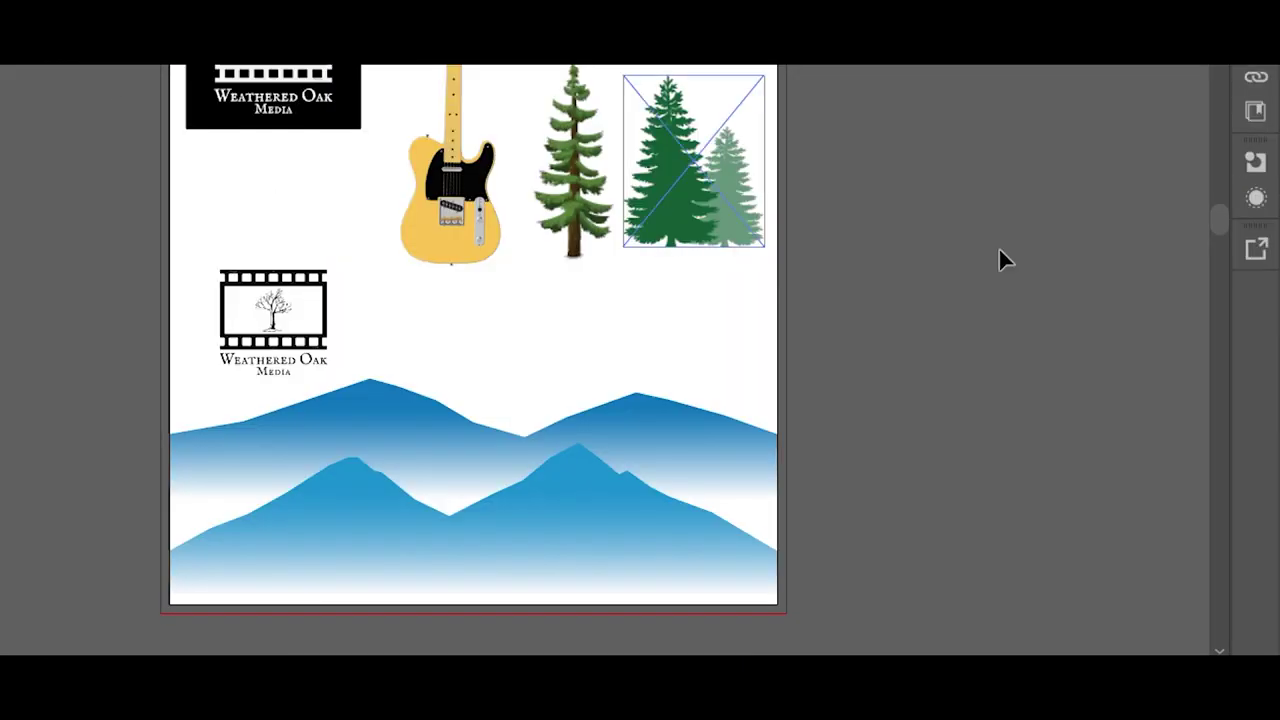
Copy the pine-tree pair image from Poster SCRATCH.ai
left_click(677, 189)
right_click(679, 180)
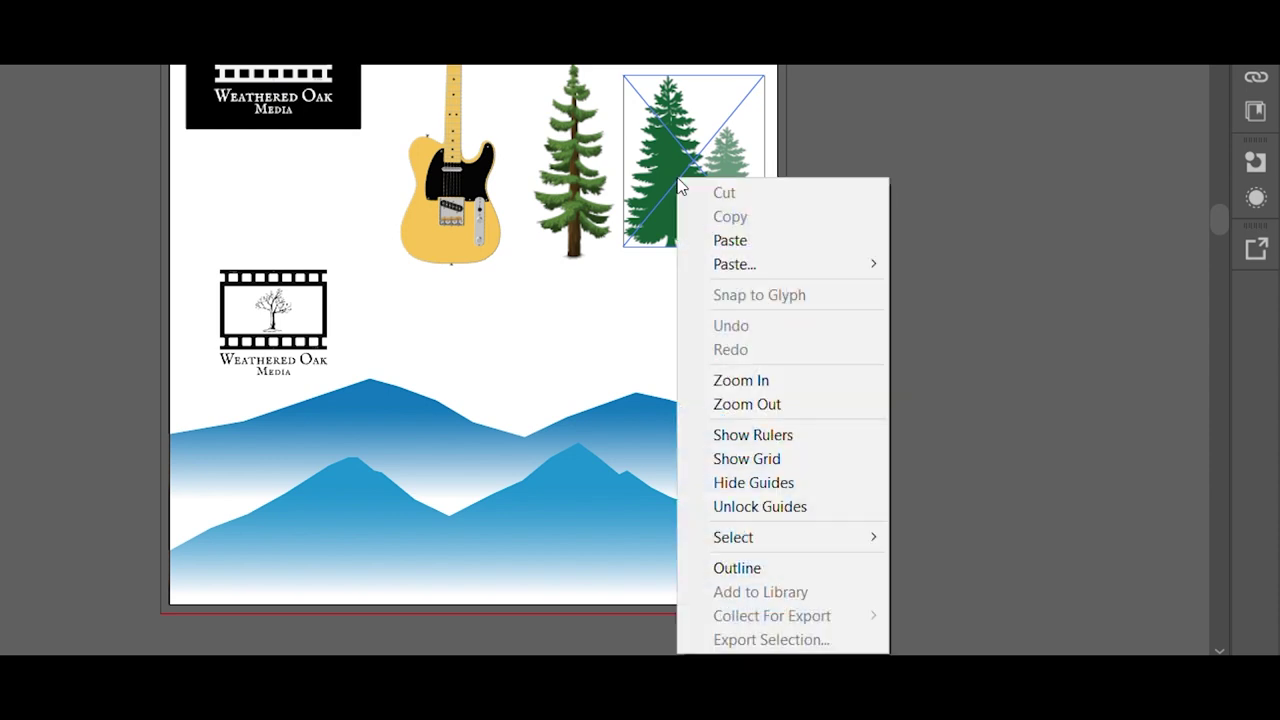
left_click(667, 144)
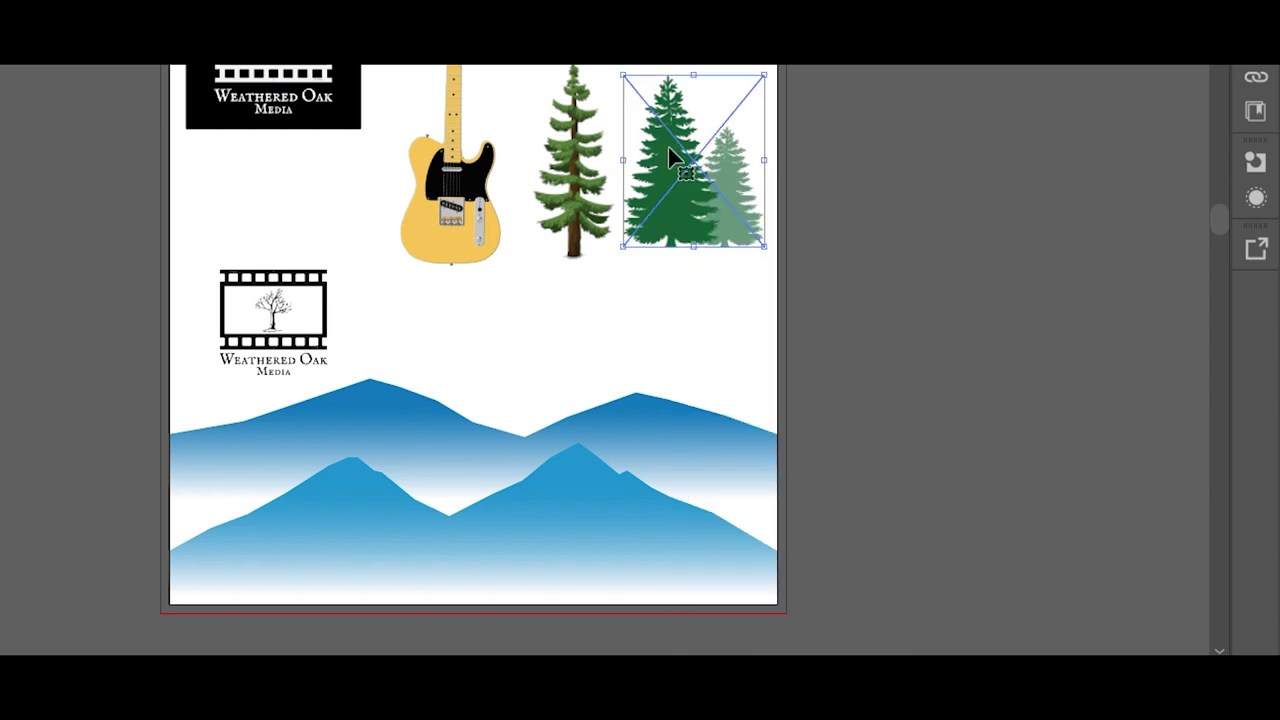
right_click(668, 147)
left_click(718, 187)
Paste the trees into Untitled-1, move them to the bottom-left and shrink them to about 1.6 × 1.96 in
key("ctrl+Tab")
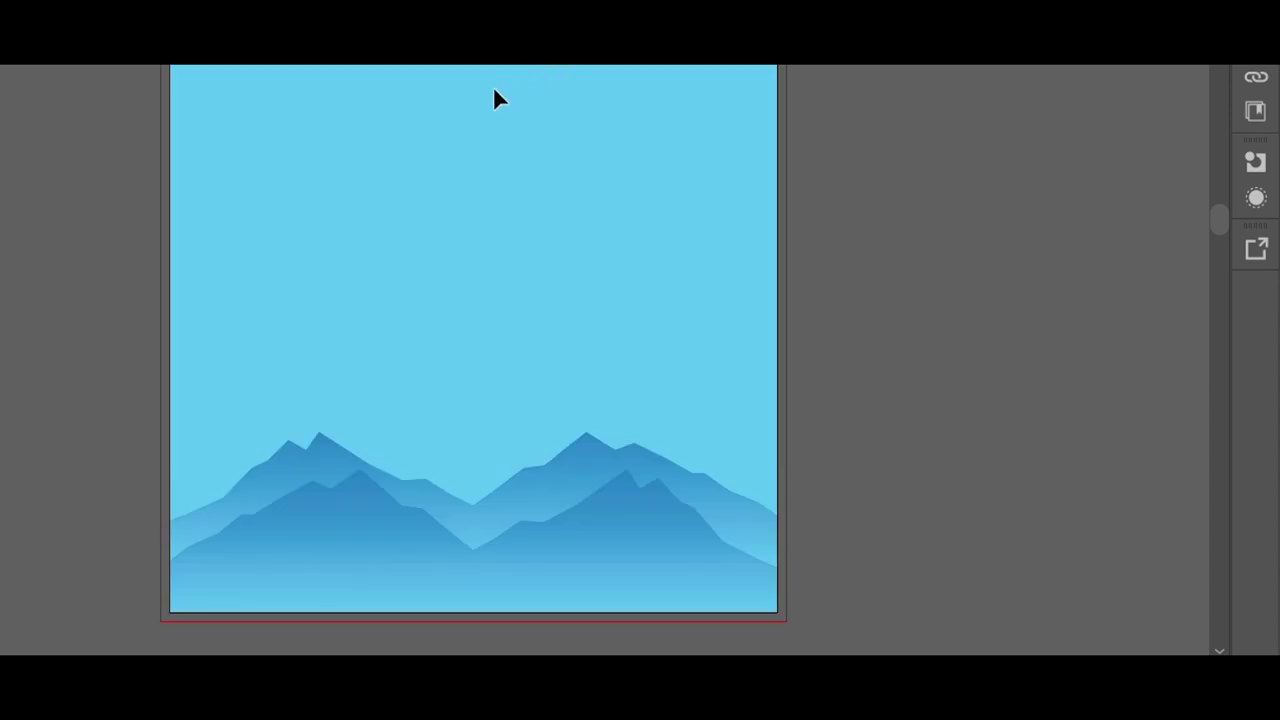
key("ctrl+v")
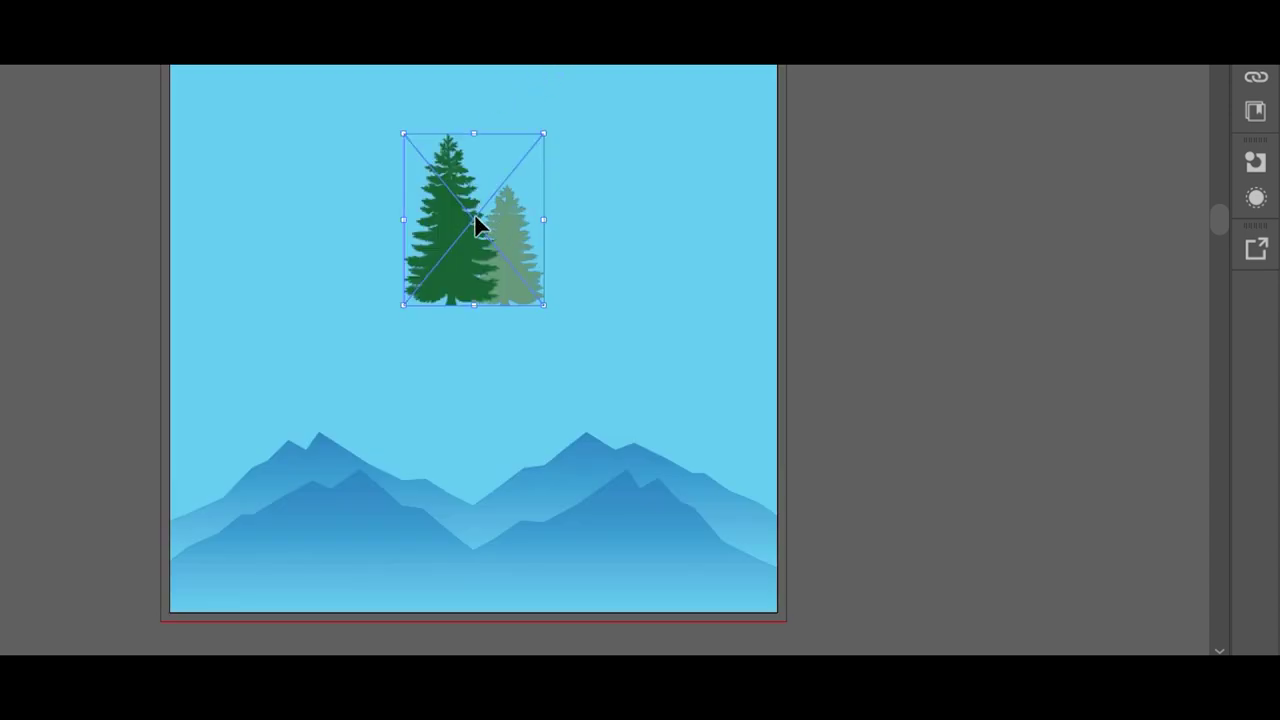
left_click_drag(476, 224, 289, 526)
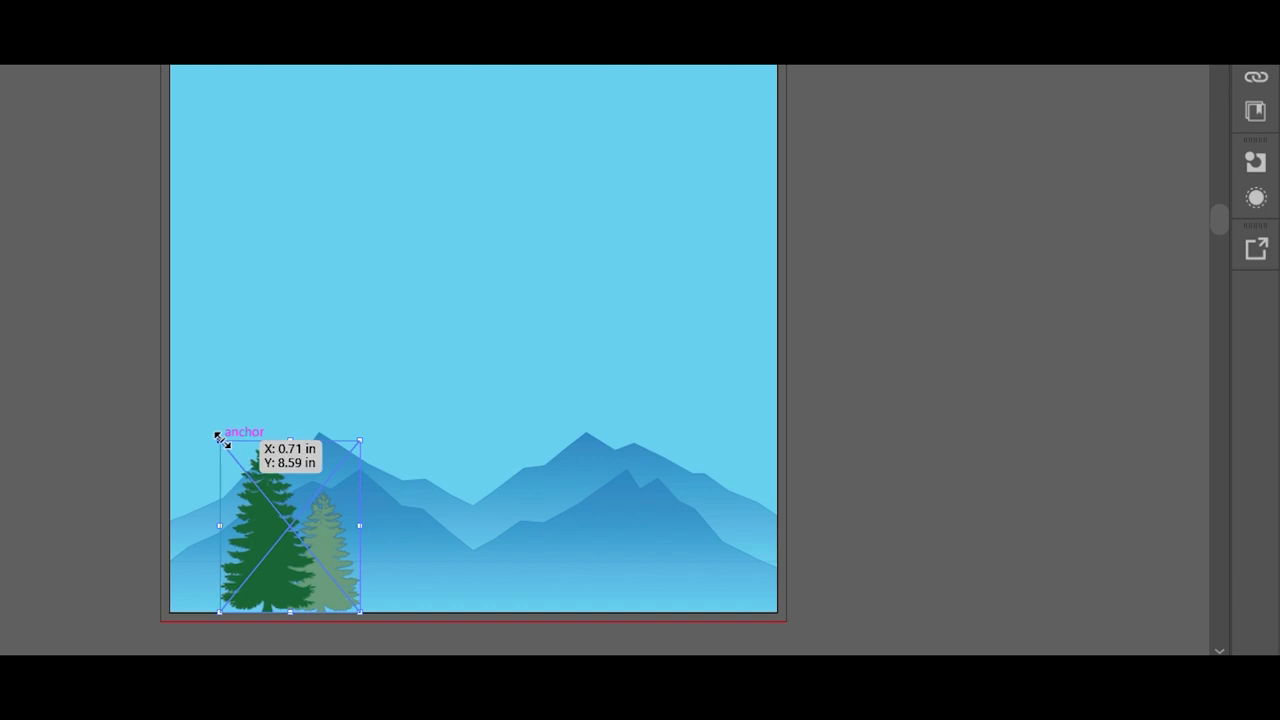
left_click_drag(219, 439, 245, 471)
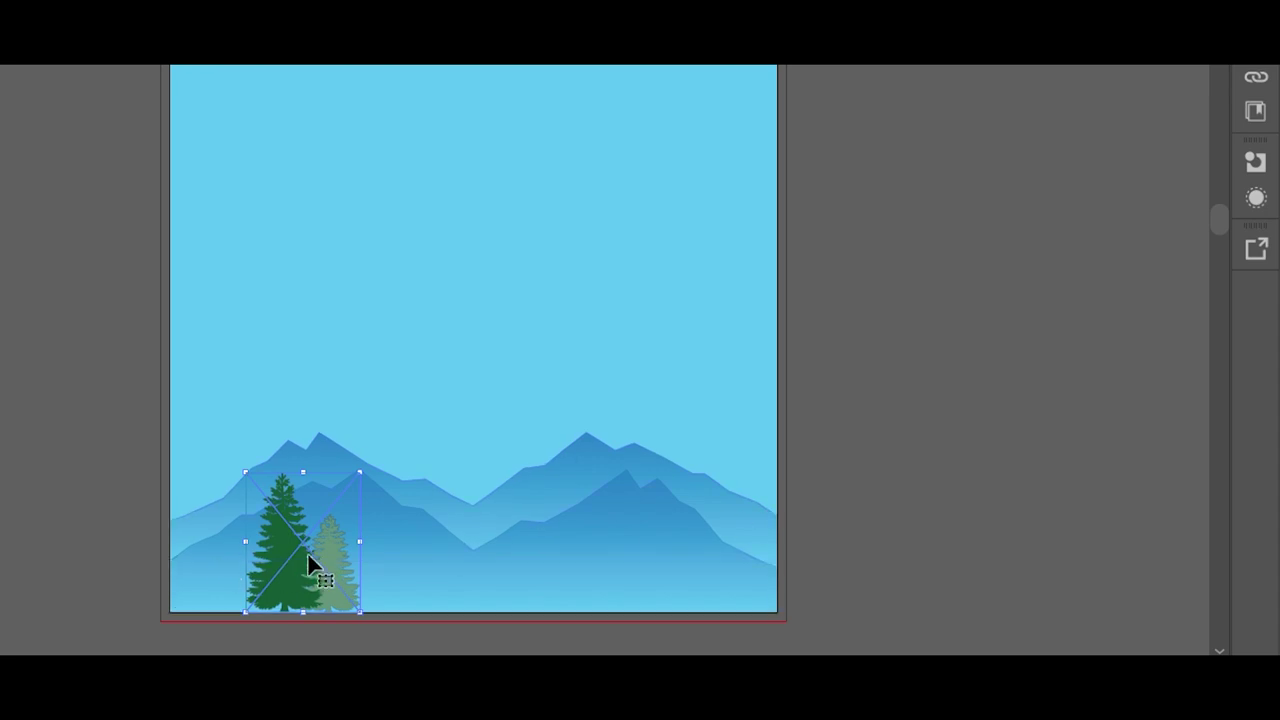
Repeat the tree pair across the bottom in a row of four, flipping the third and rightmost pairs
left_click_drag(300, 557, 651, 563)
left_click(420, 571)
left_click(532, 553)
left_click(1201, 192)
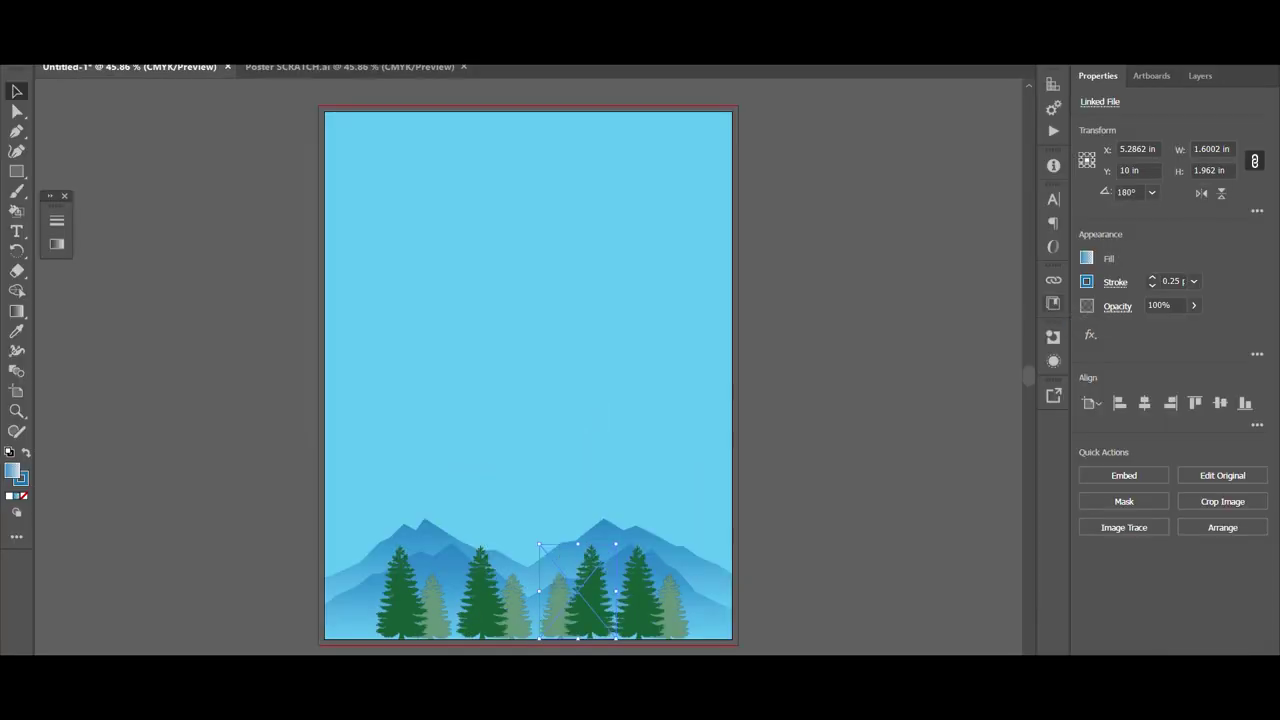
left_click(645, 612)
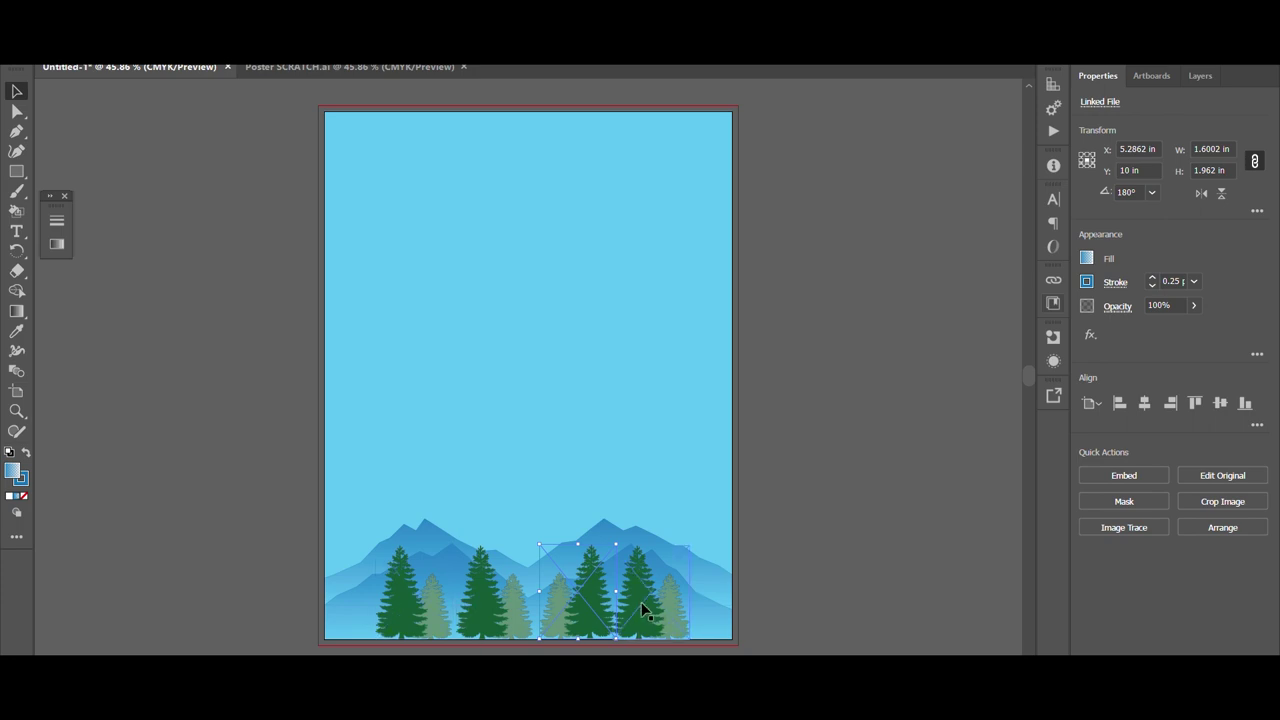
left_click(1201, 193)
left_click(475, 607)
left_click(837, 520)
Copy the tall single pine from Poster SCRATCH.ai and paste it at the left edge of the tree row
key("ctrl+Tab")
left_click(601, 342)
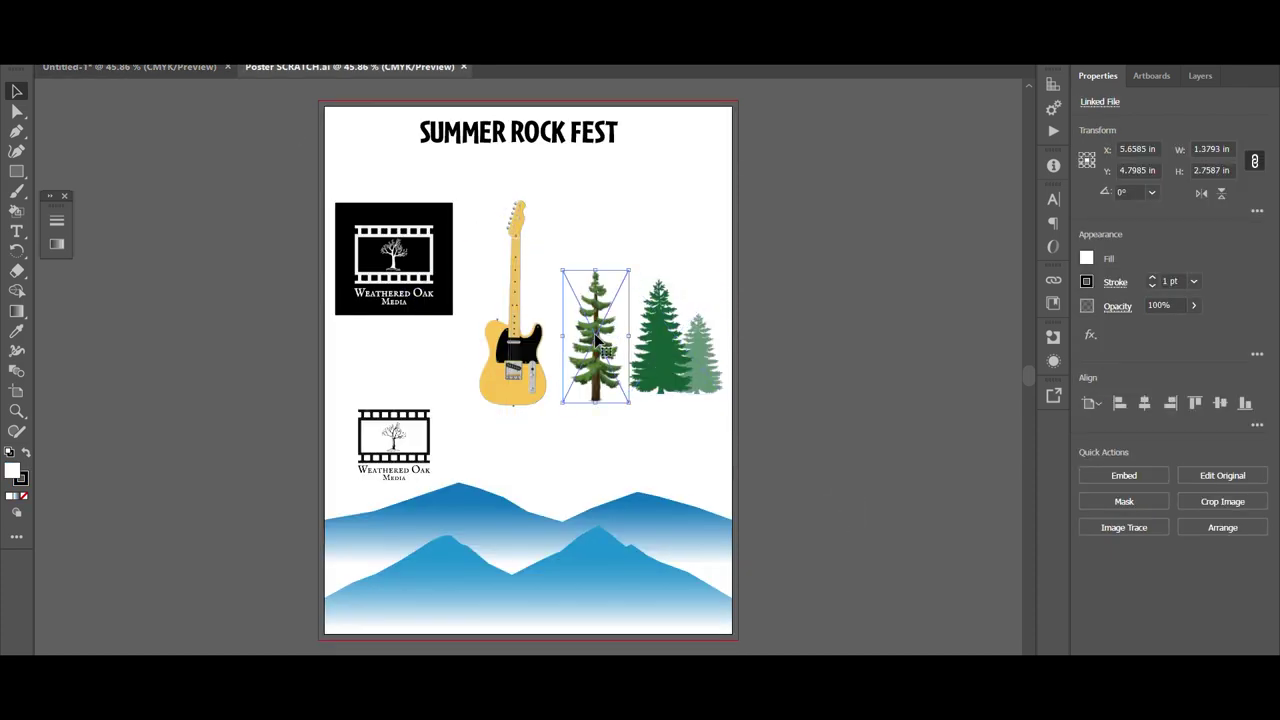
right_click(597, 337)
left_click(621, 361)
key("ctrl+Tab")
right_click(469, 246)
left_click(505, 308)
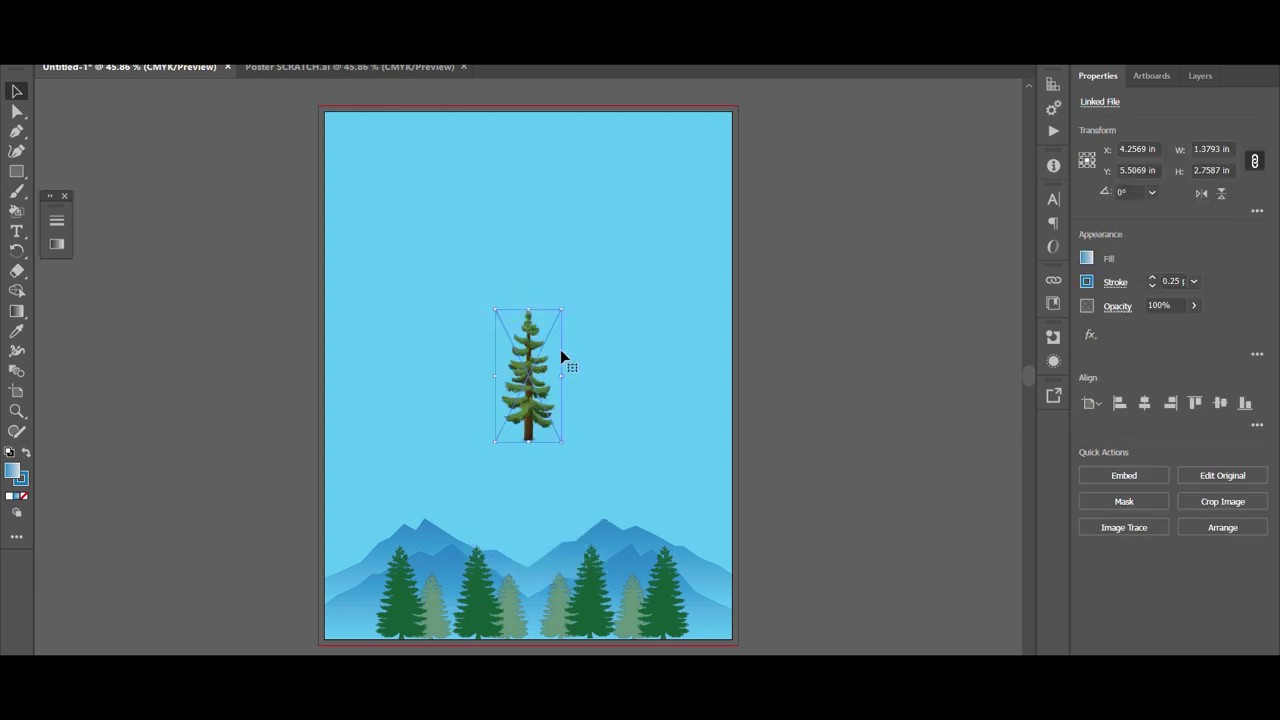
left_click_drag(532, 385, 361, 571)
key("Down")
key("Left")
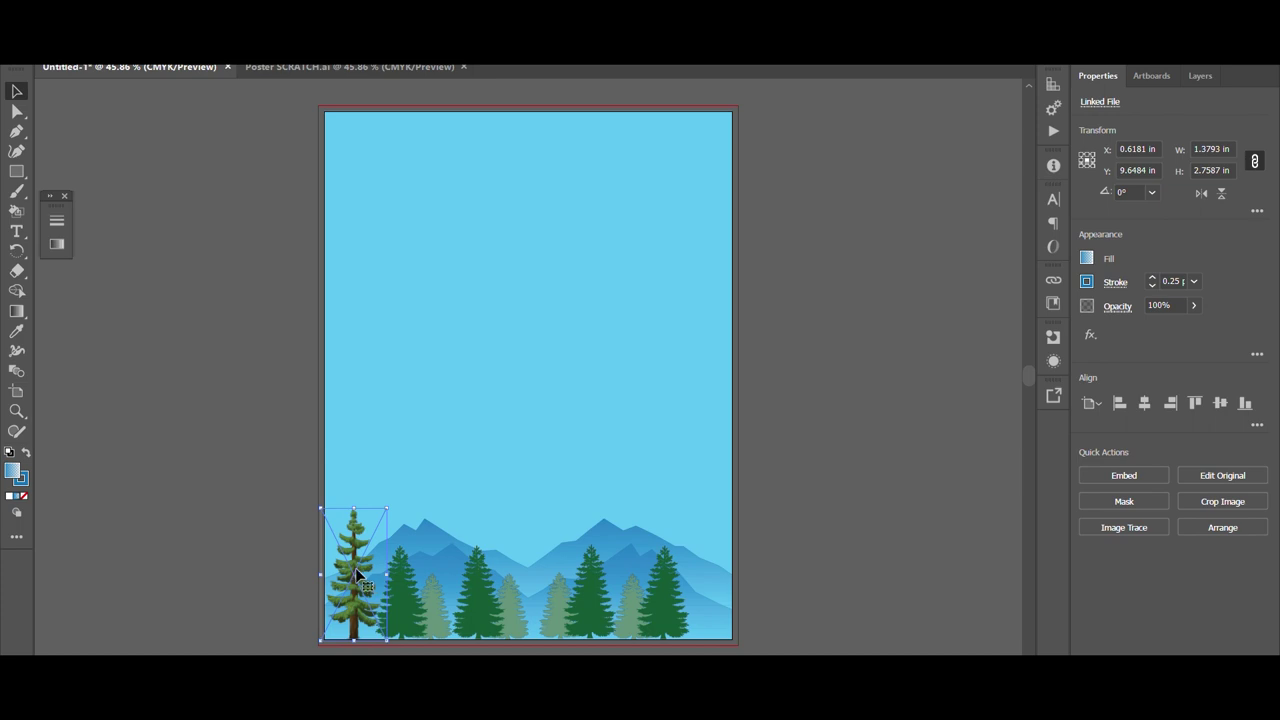
Place a horizontally mirrored copy of the tall pine at the right edge
left_click_drag(355, 583, 708, 576)
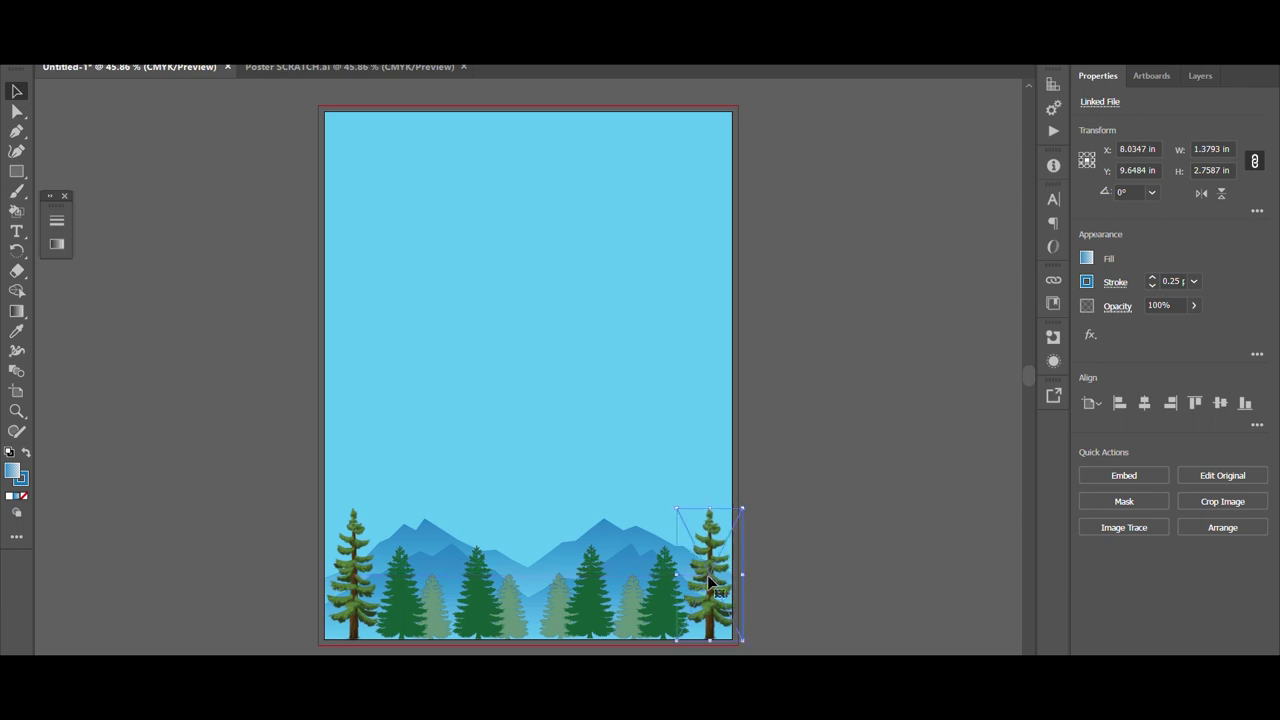
left_click(1201, 193)
left_click(778, 579)
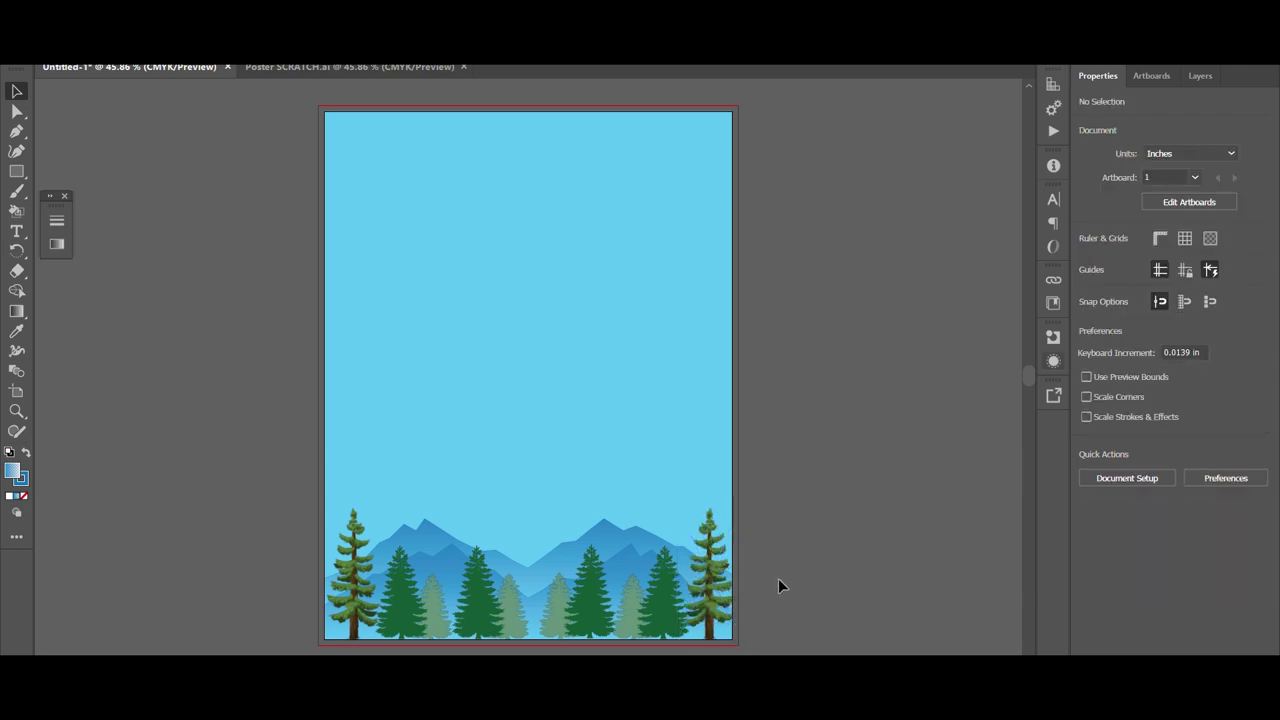
Copy the rotated guitar from Poster SCRATCH.ai and paste it into Untitled-1
key("ctrl+Tab")
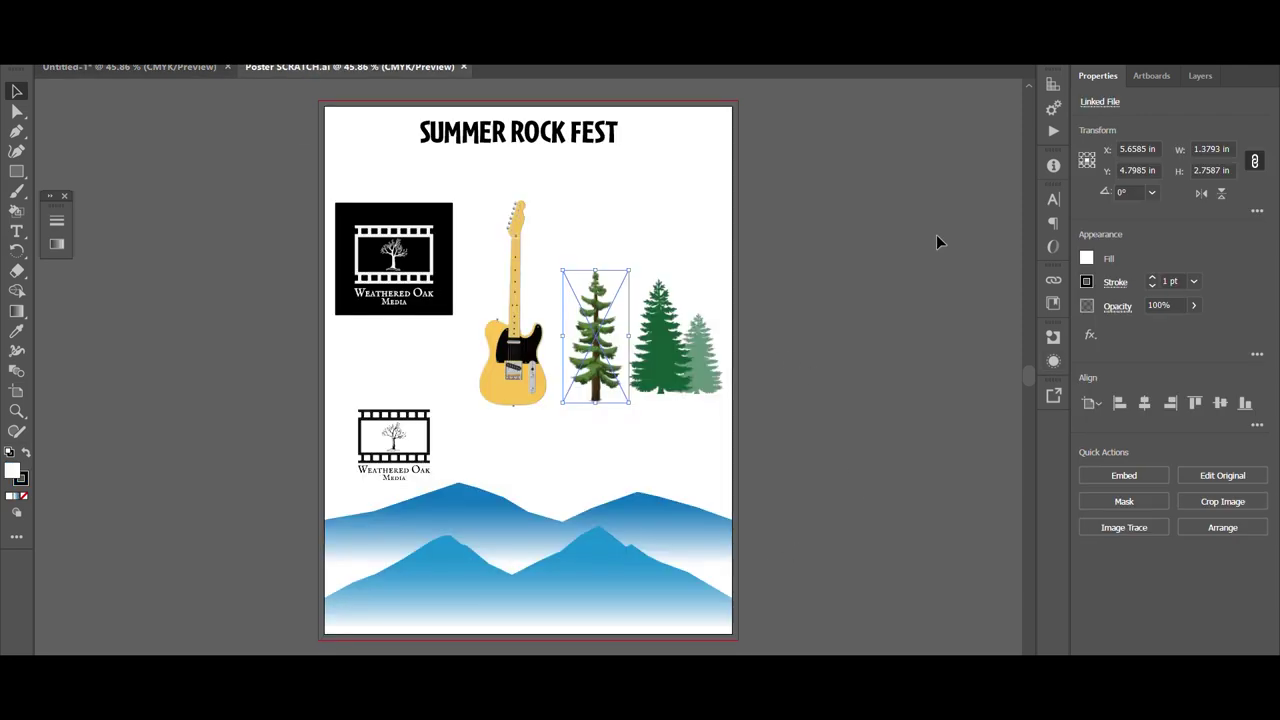
left_click(776, 249)
left_click(516, 362)
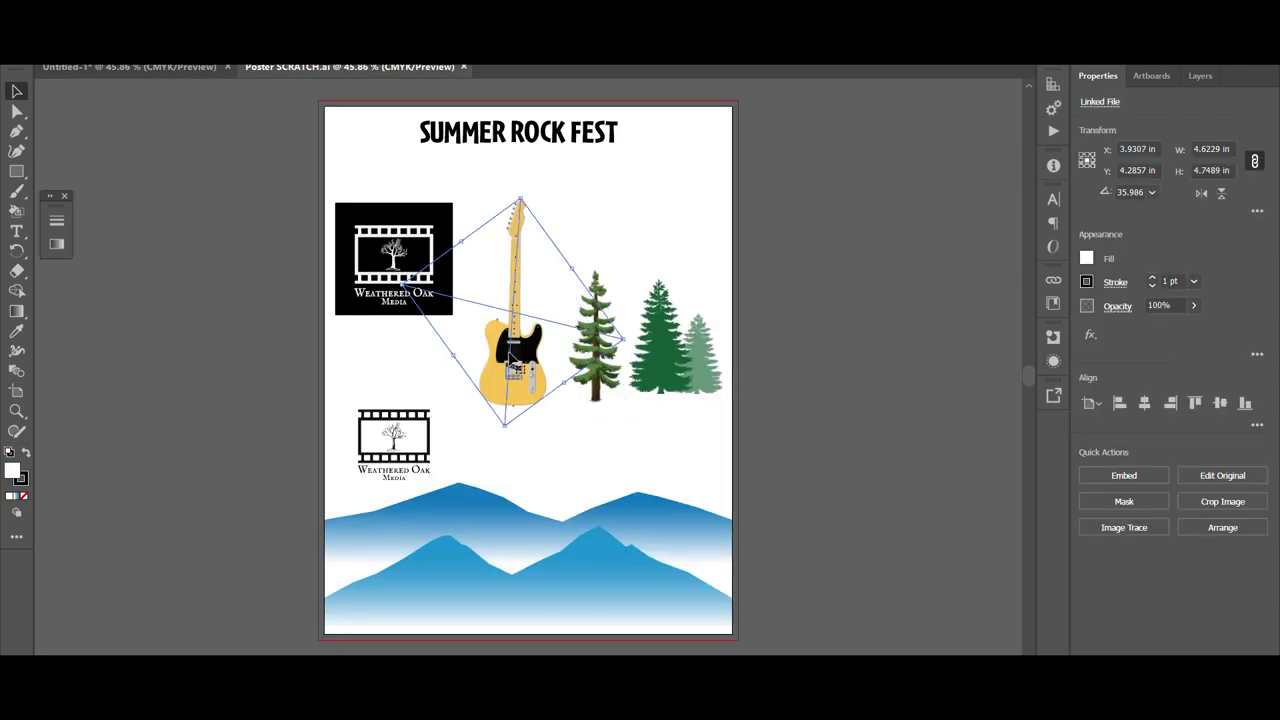
key("ctrl+c")
left_click(126, 66)
key("ctrl+v")
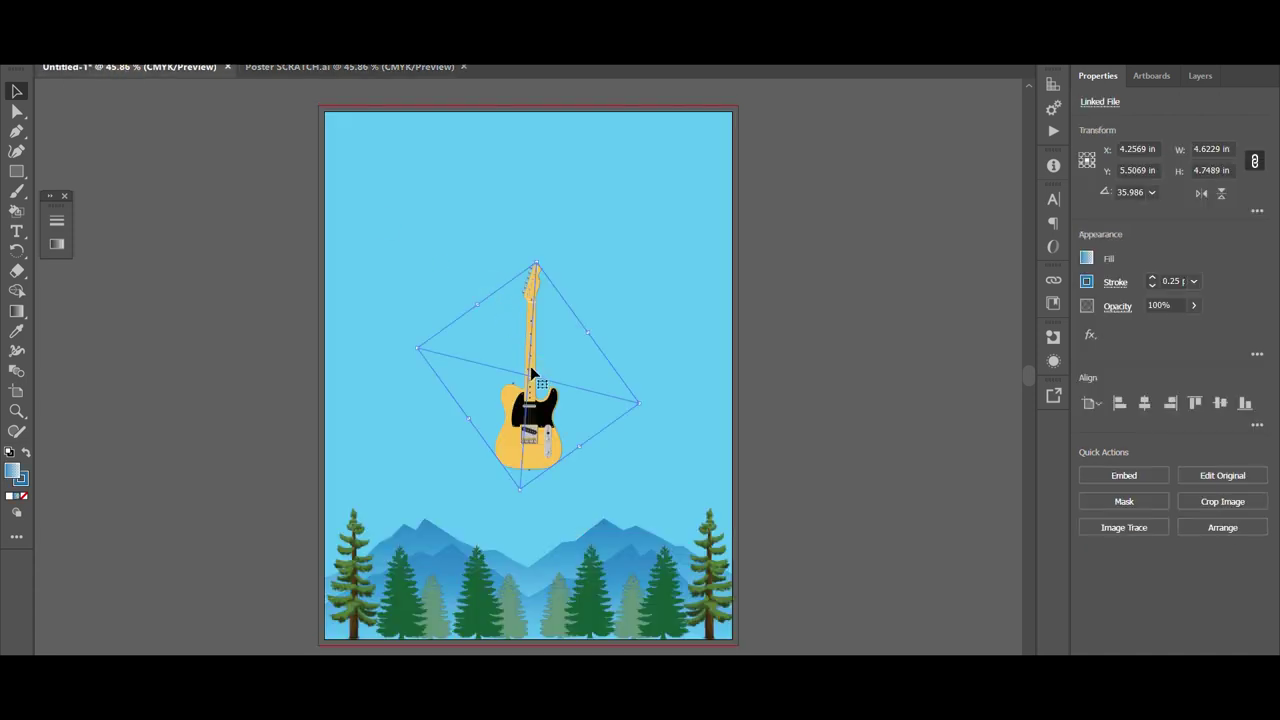
Enlarge the guitar to about 9.22 × 9.47 in and centre it on the artboard
left_click_drag(537, 265, 548, 222)
left_click(1145, 403)
left_click(1220, 403)
key("ctrl+0")
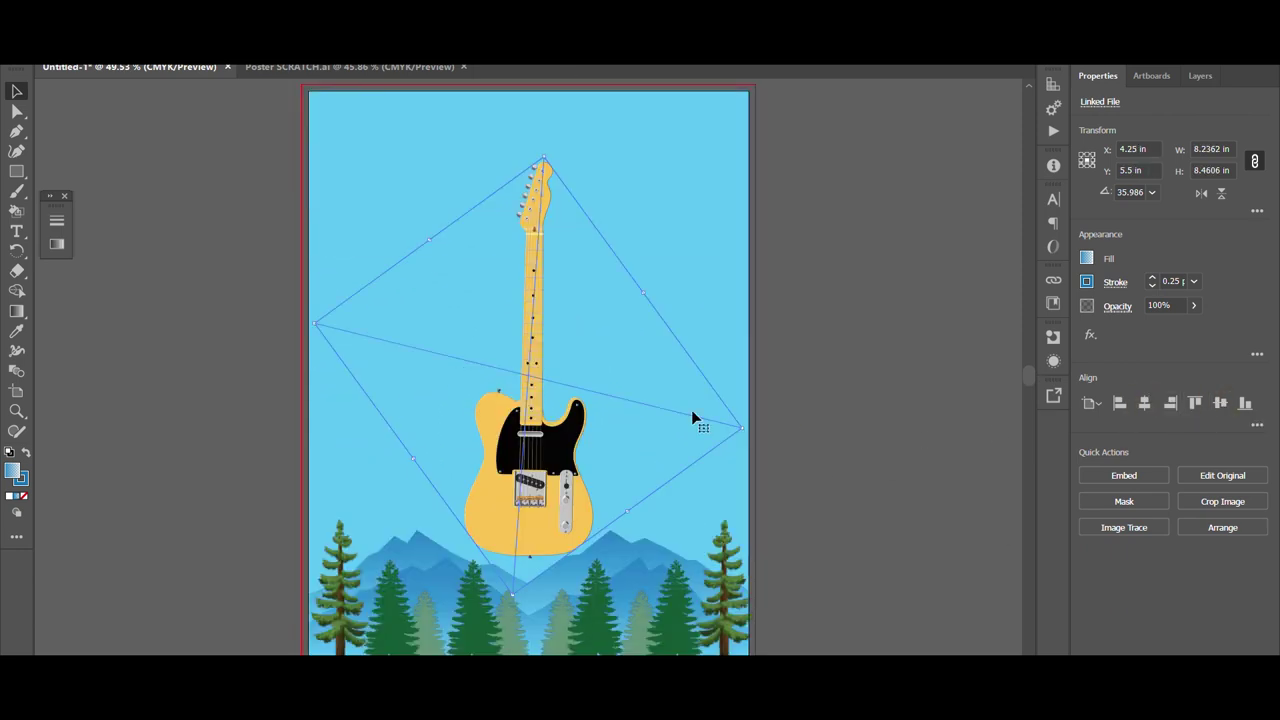
left_click_drag(538, 153, 547, 104)
left_click(1145, 403)
left_click(1220, 403)
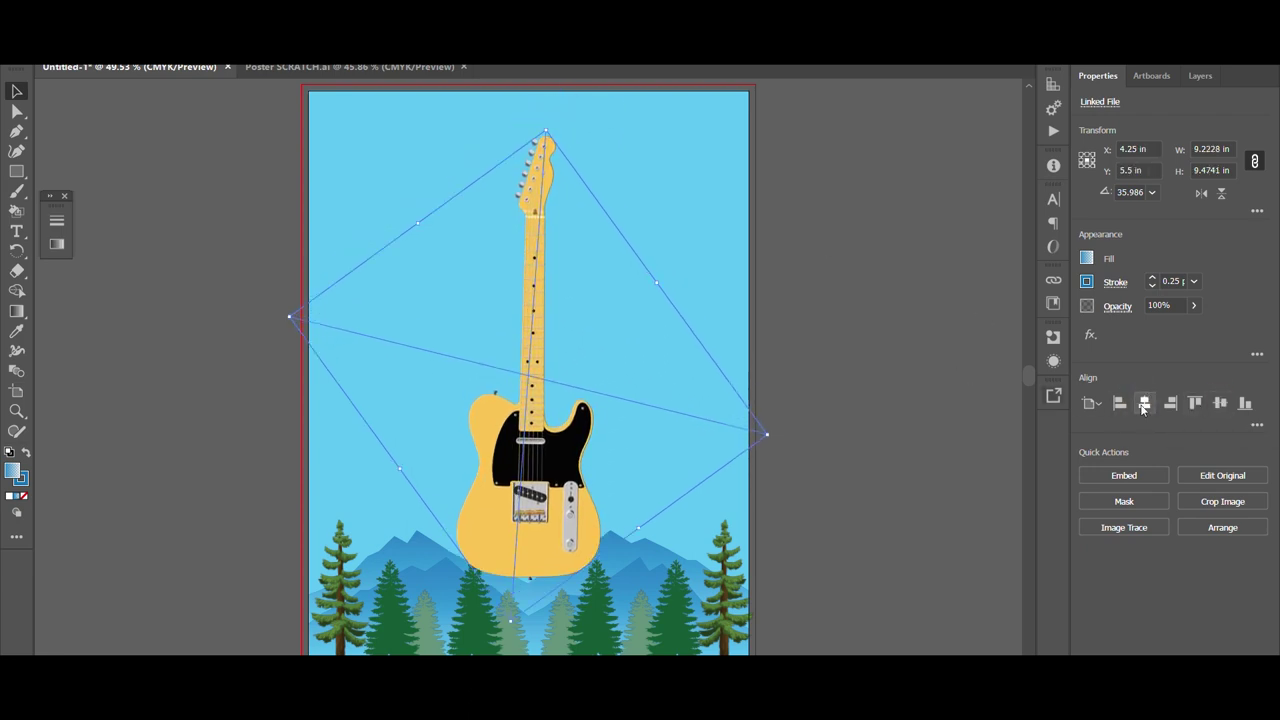
Fade the guitar to 42% opacity
left_click(1193, 305)
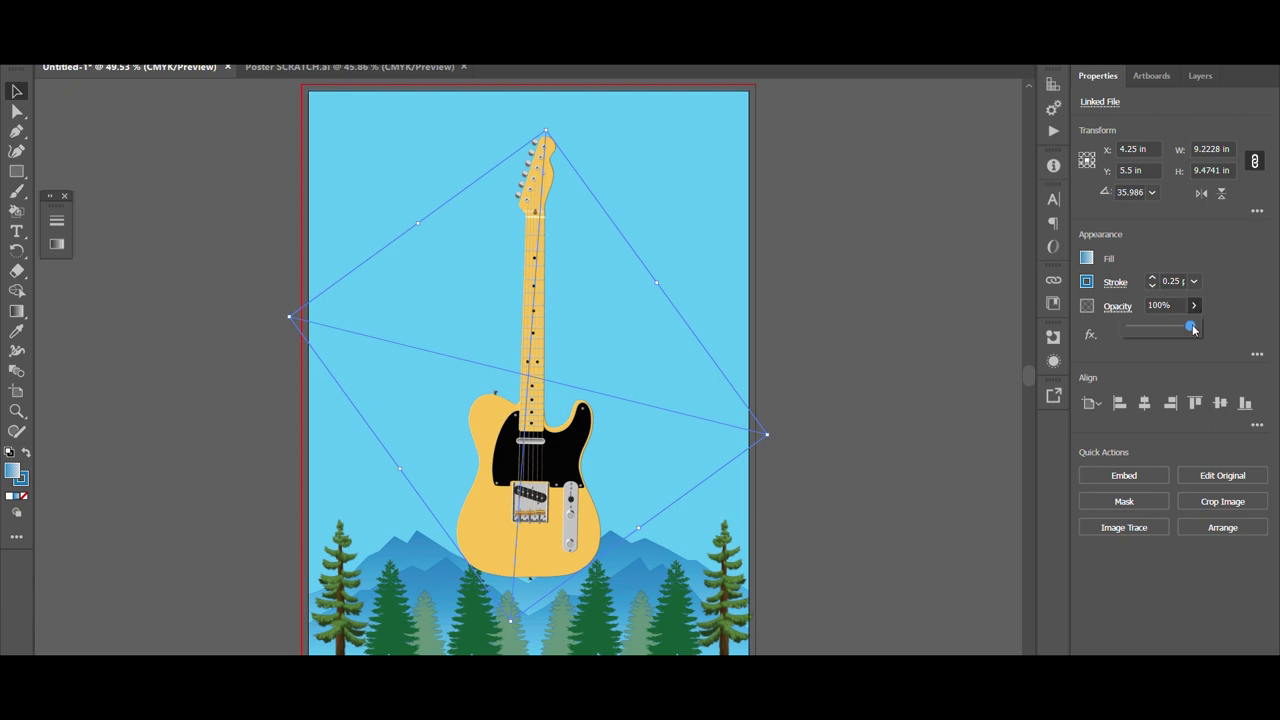
left_click_drag(1196, 328, 1156, 327)
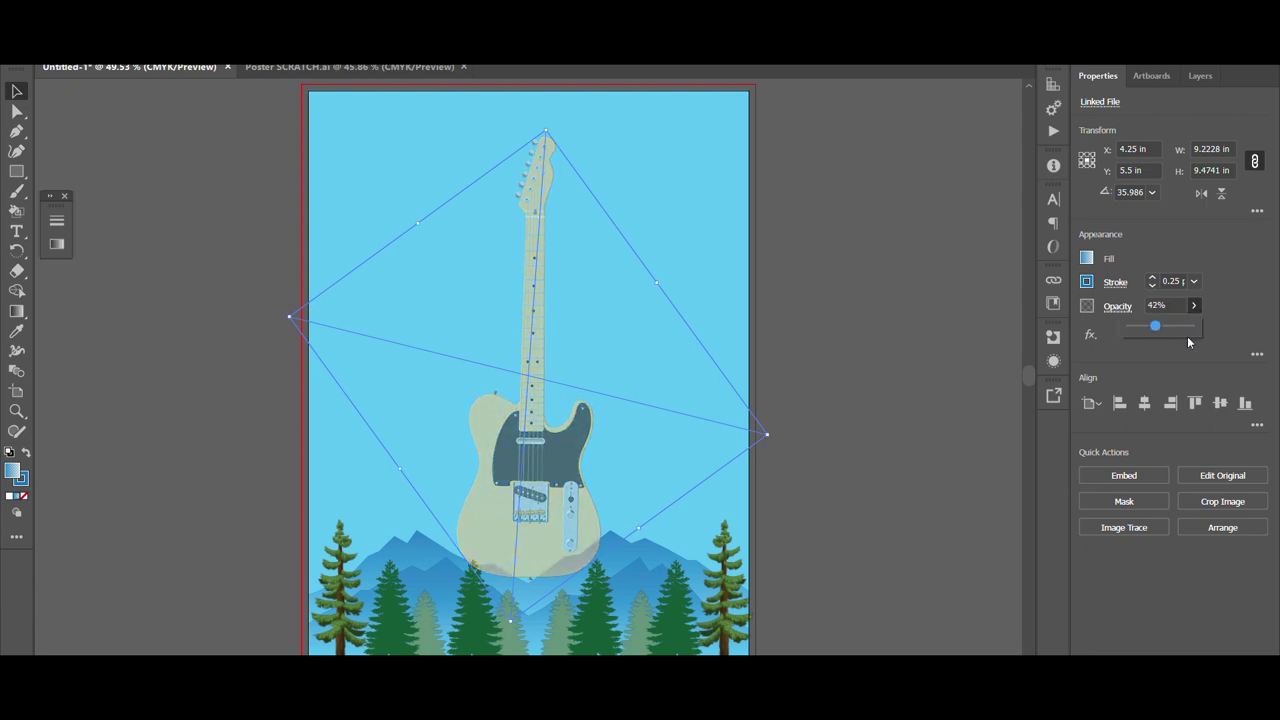
left_click(823, 329)
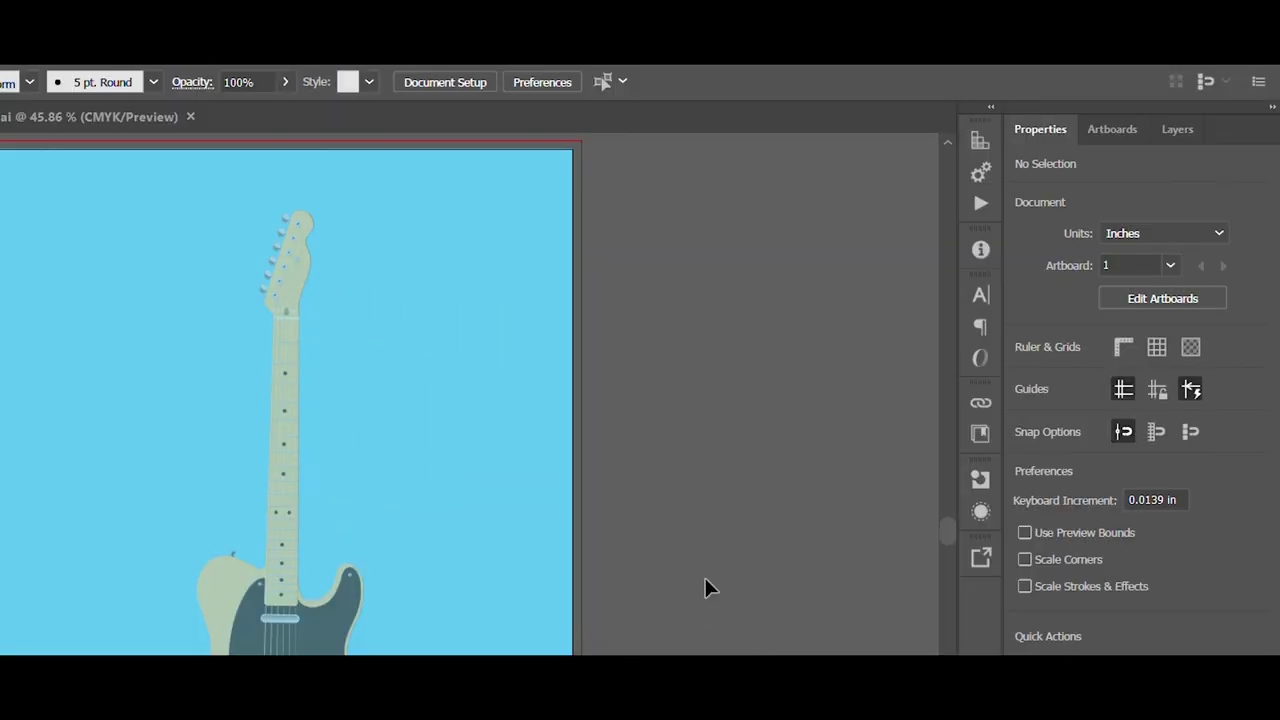
Create a new layer named Text from the Layers panel menu
left_click(1168, 131)
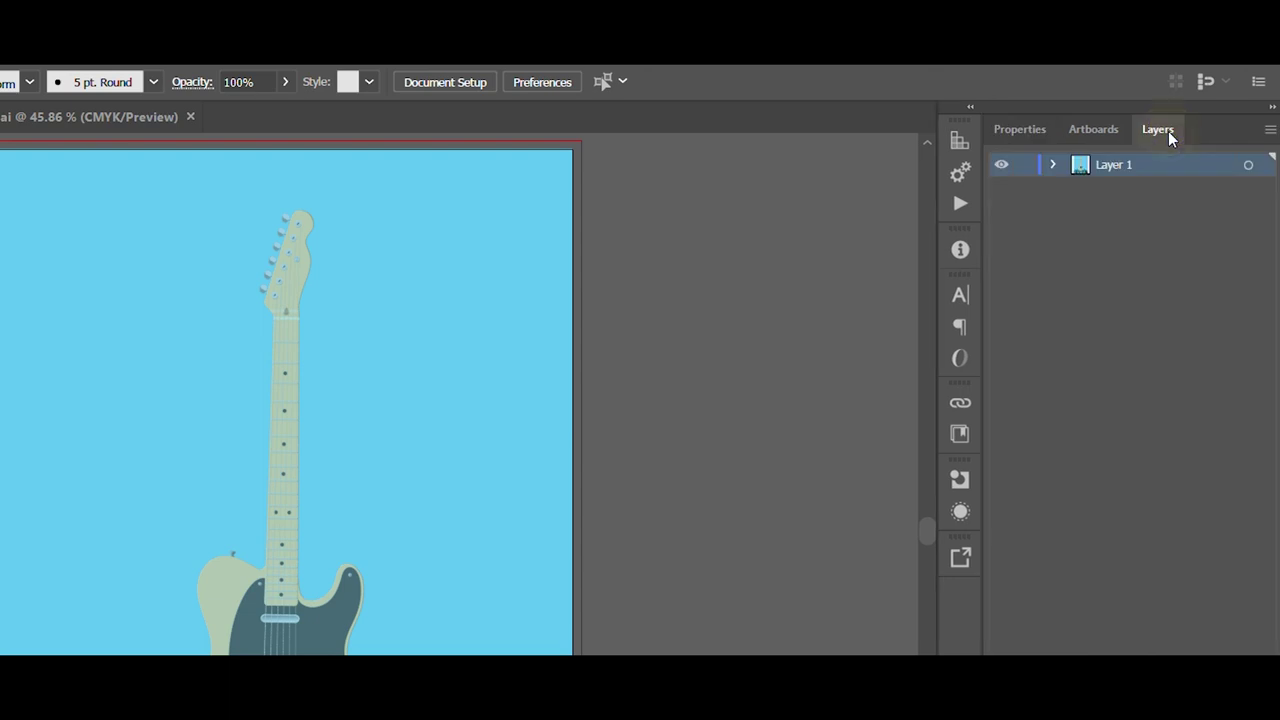
left_click(1272, 131)
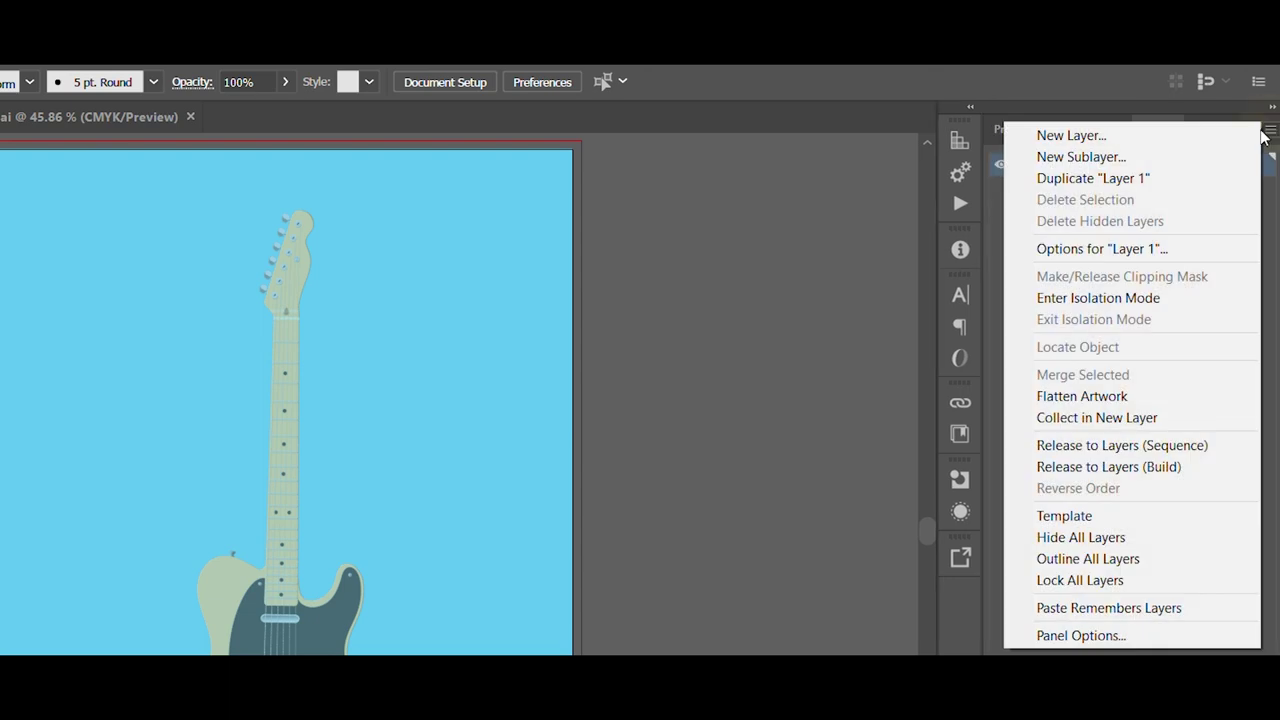
left_click(1070, 137)
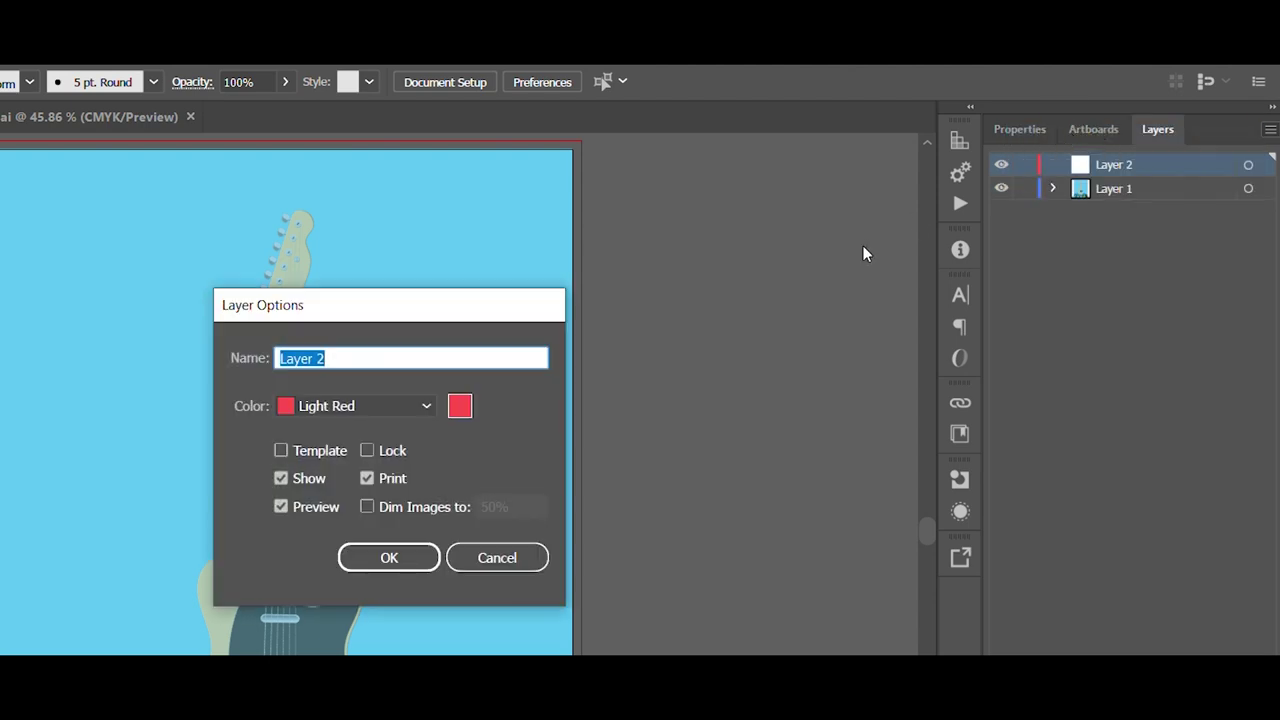
type("Text")
left_click(384, 560)
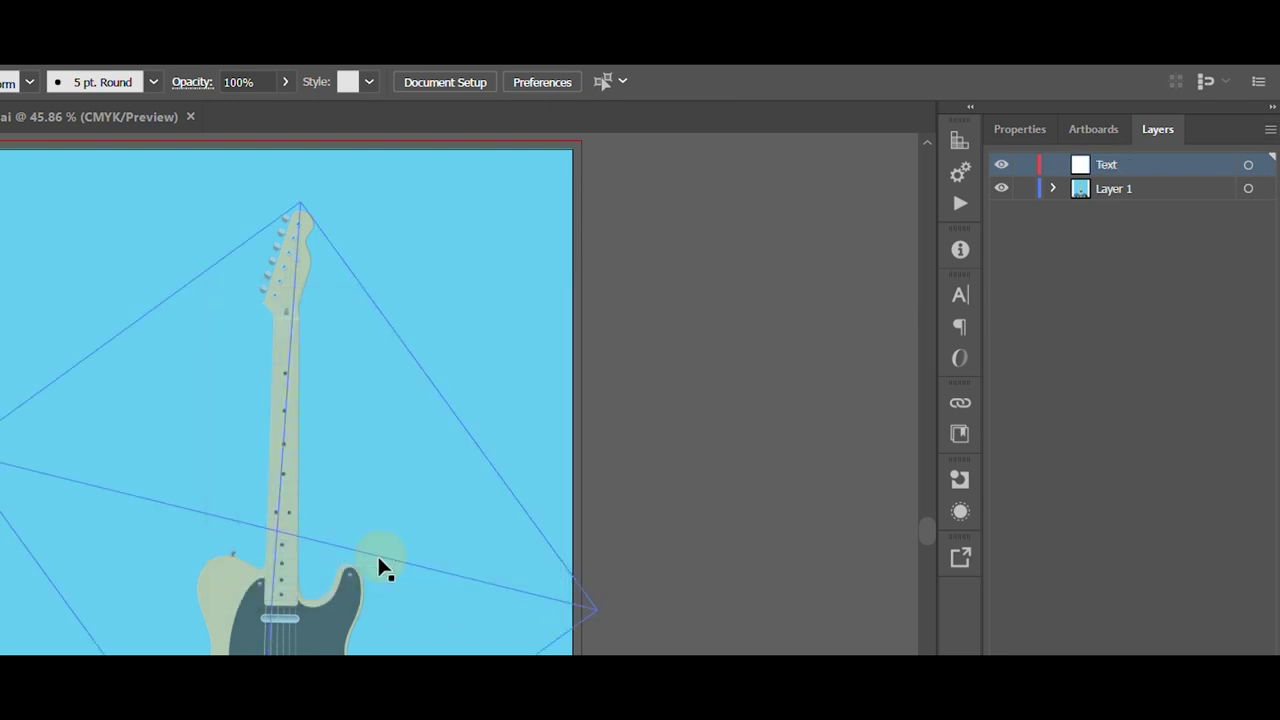
Lock Layer 1 so the background artwork can't be edited
left_click(1023, 190)
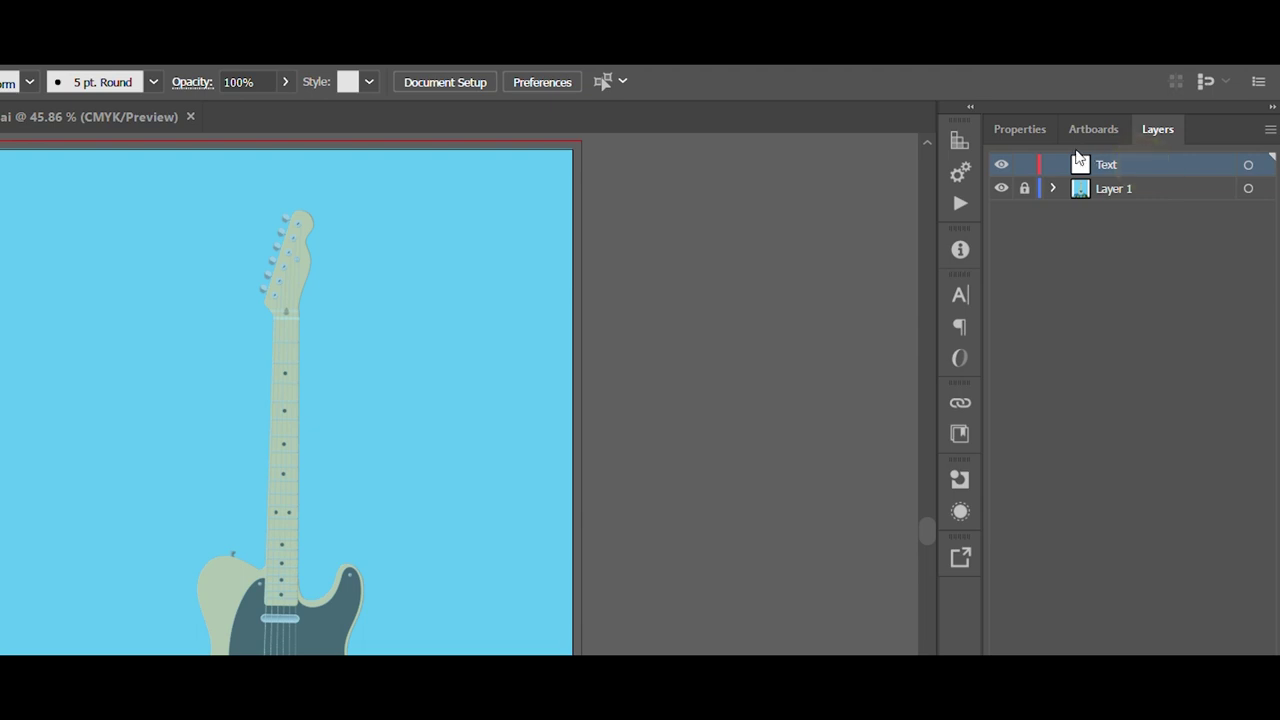
left_click(1030, 130)
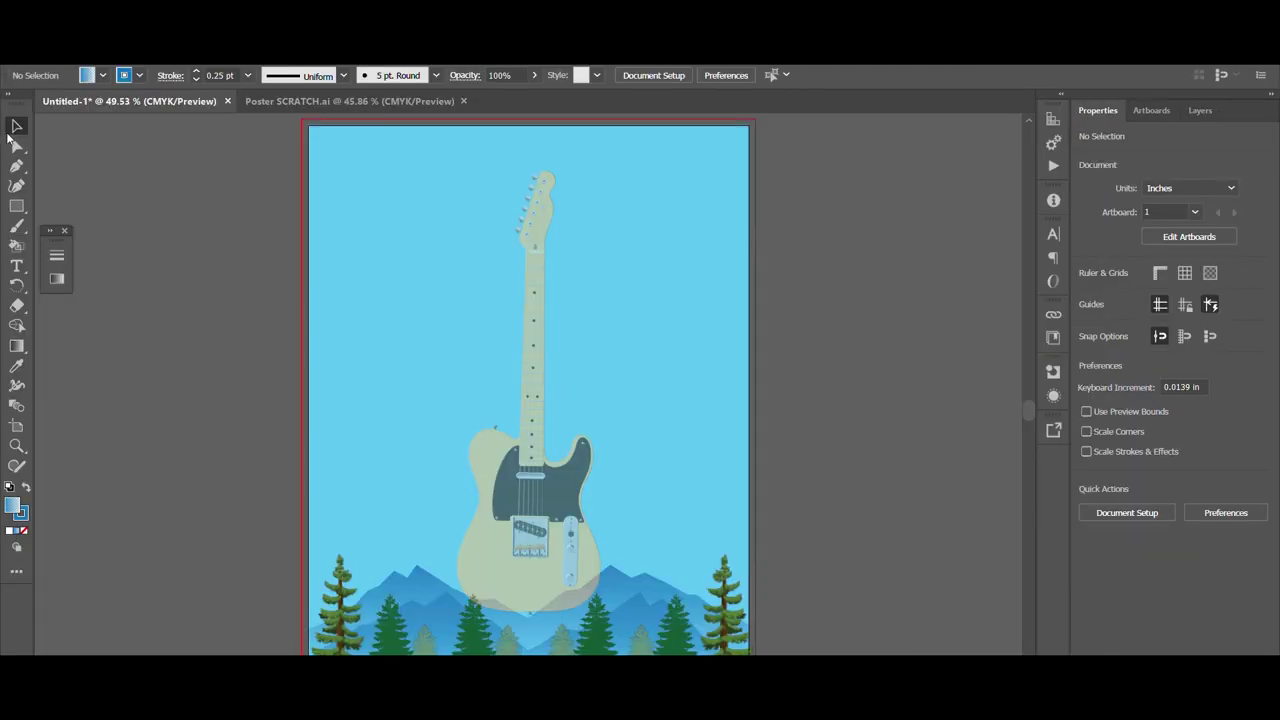
left_click(17, 266)
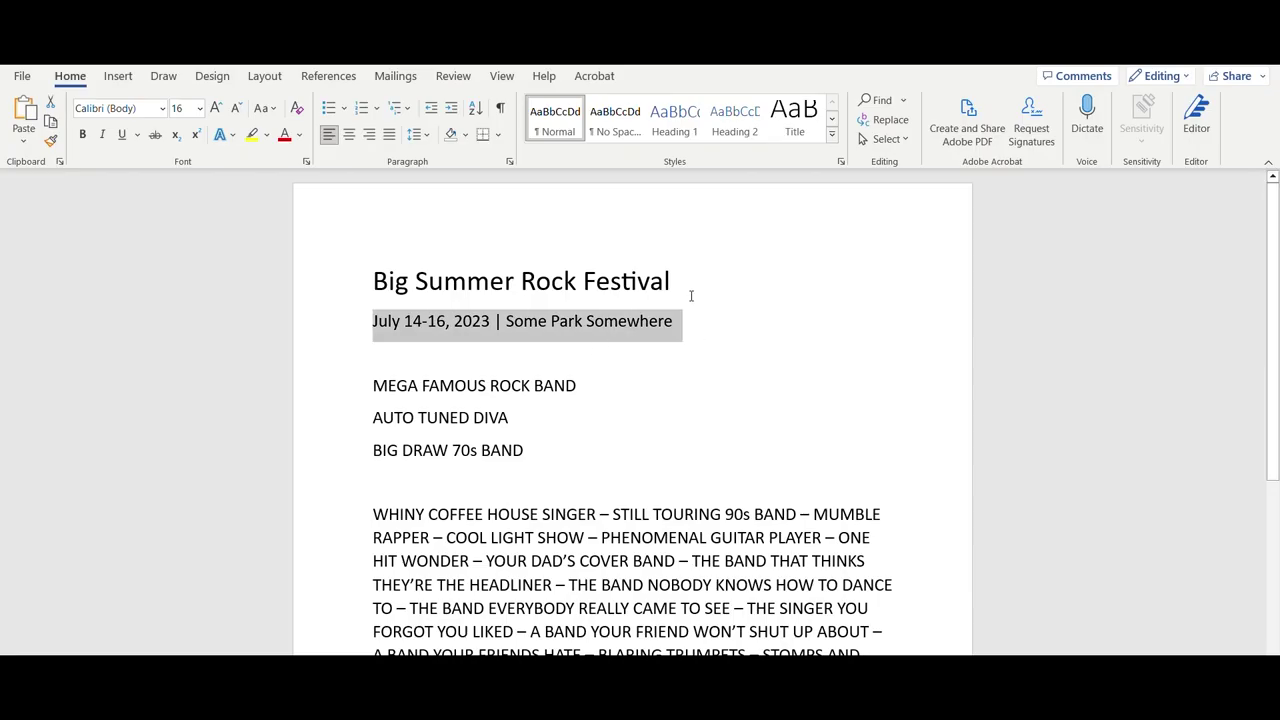
Select the heading 'Big Summer Rock Festival' in the Word document
left_click(690, 281)
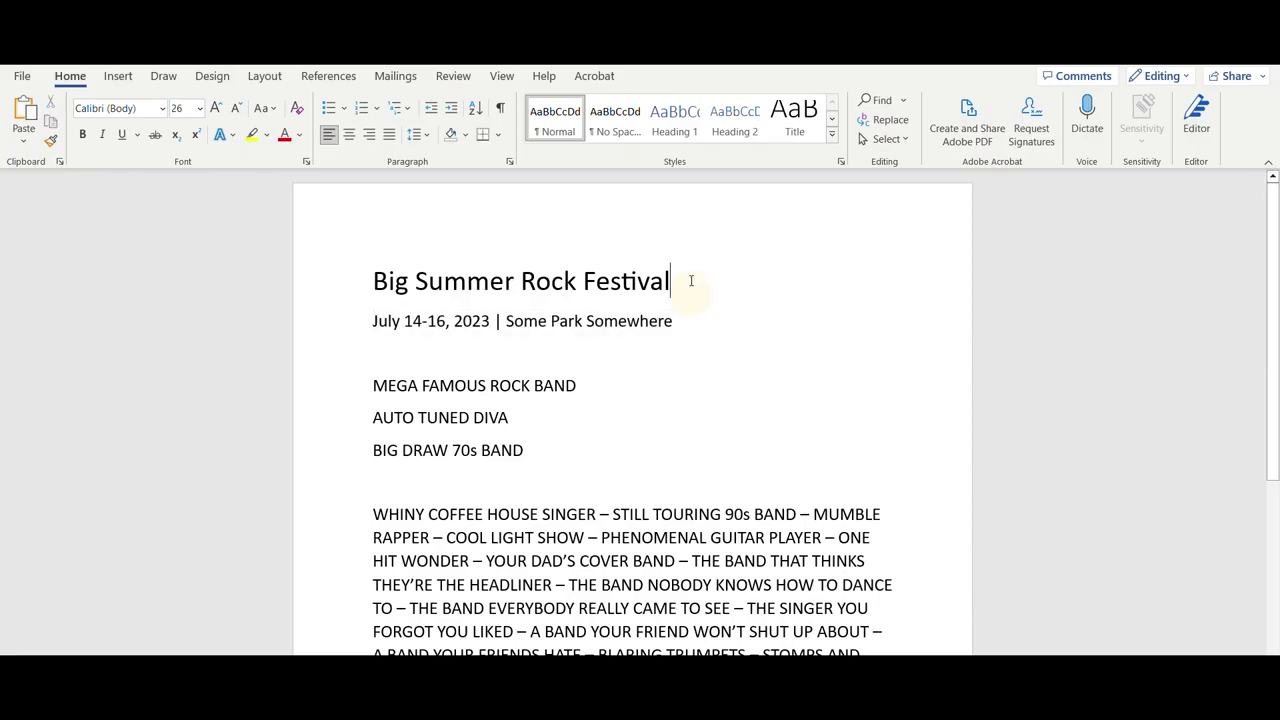
left_click_drag(674, 281, 404, 279)
key("ctrl+c")
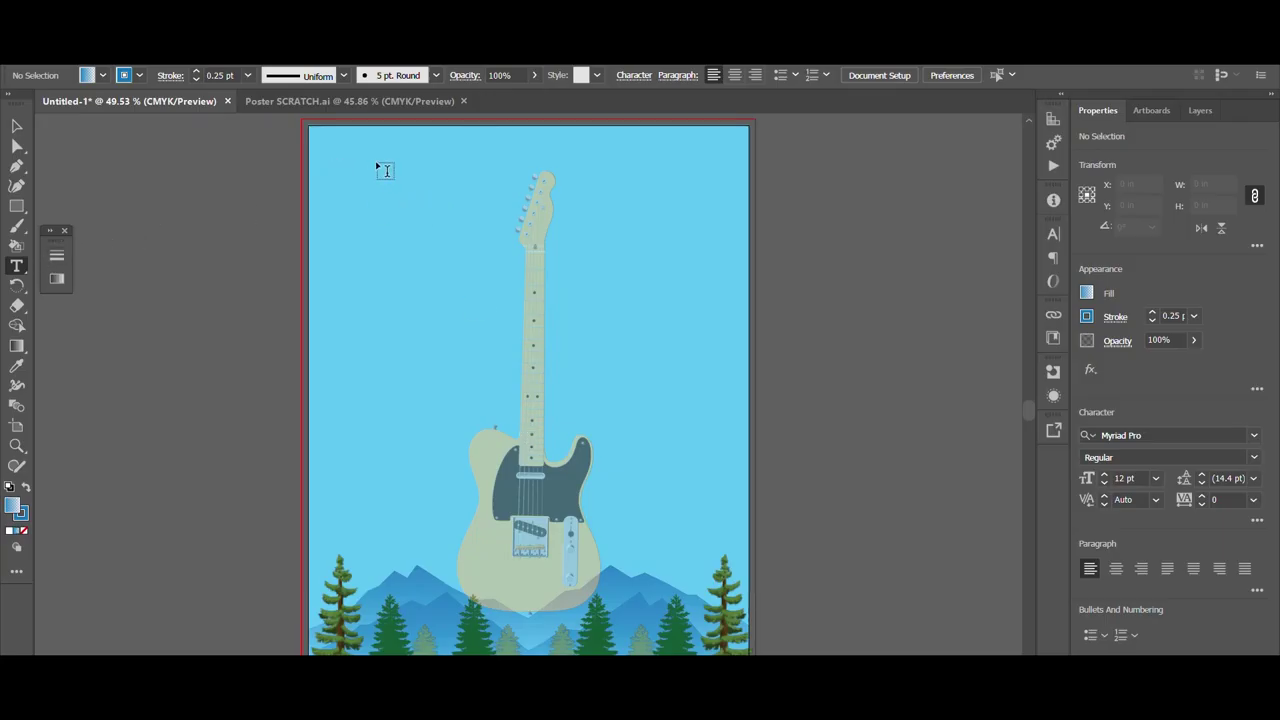
Draw a text area near the poster top, paste the heading and centre it in the frame
left_click_drag(377, 165, 705, 327)
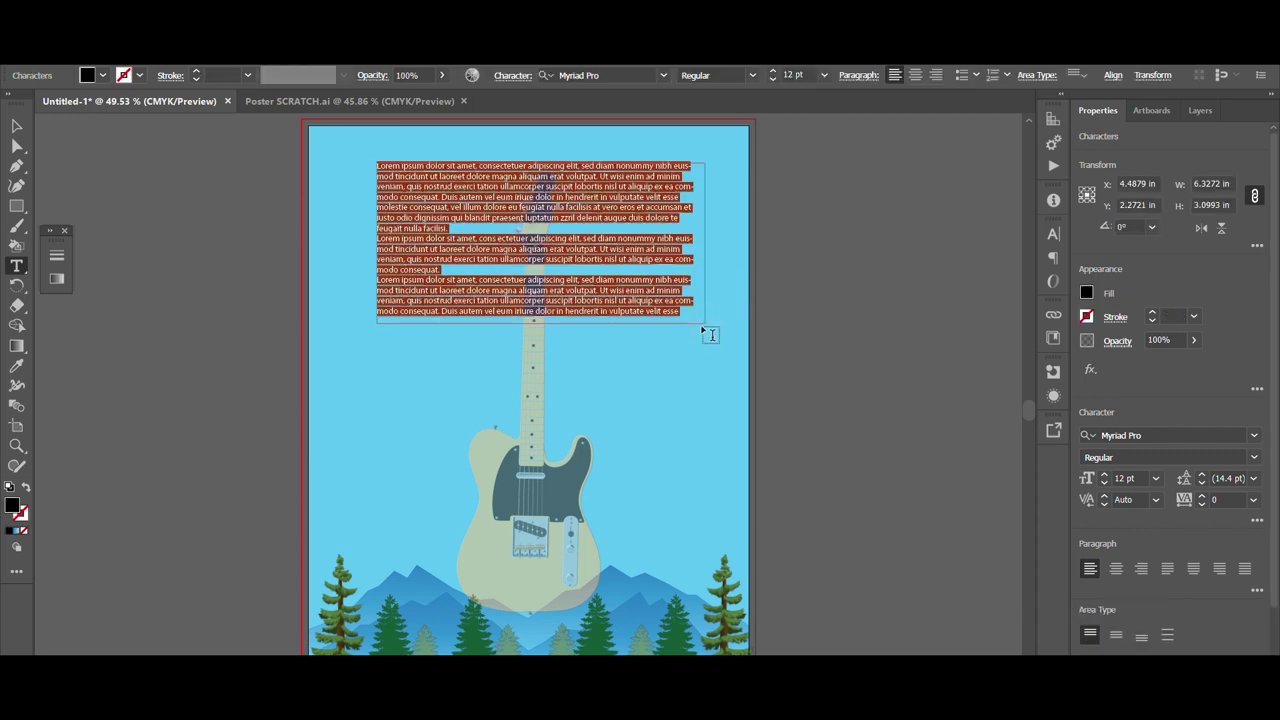
key("ctrl")
key("ctrl+v")
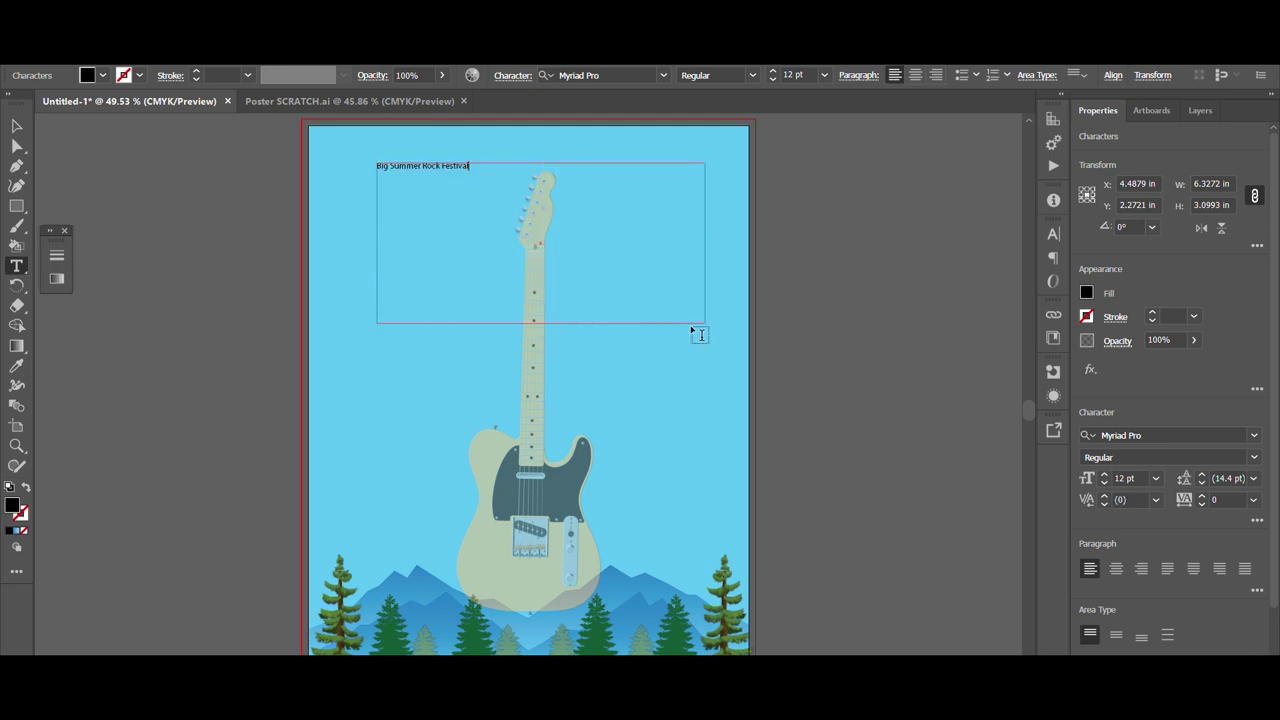
left_click(16, 124)
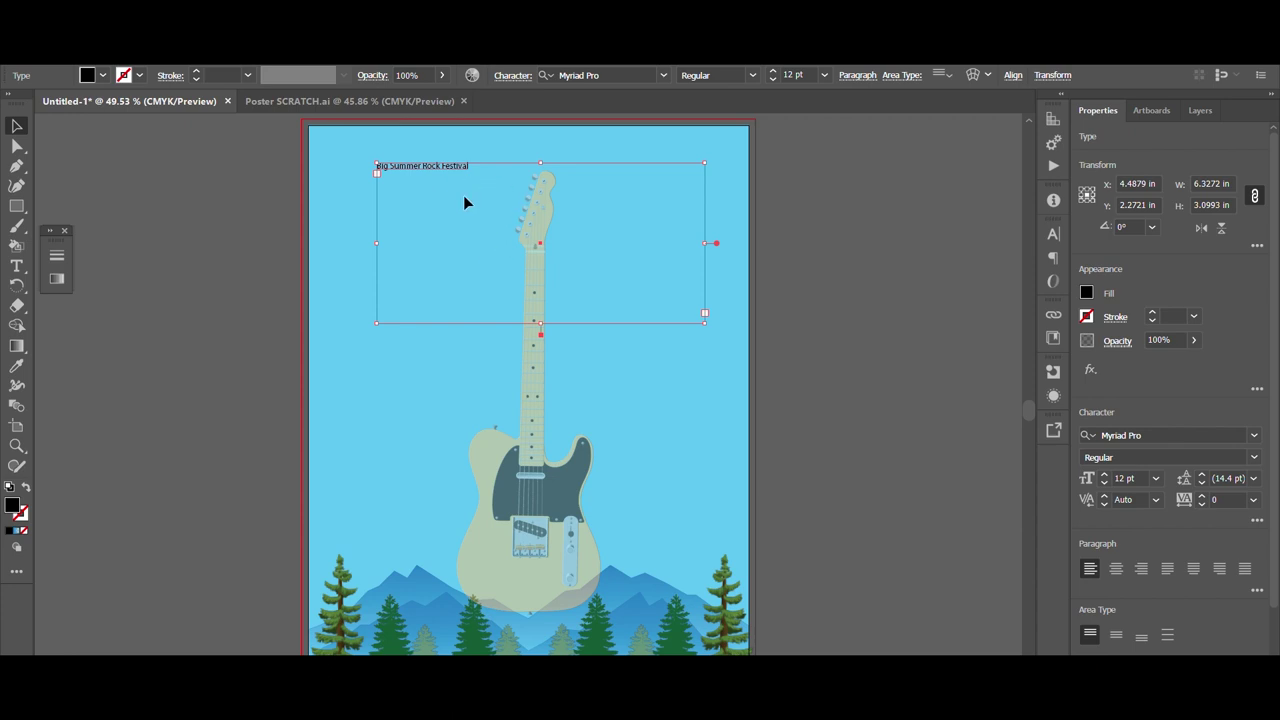
key("ctrl+1")
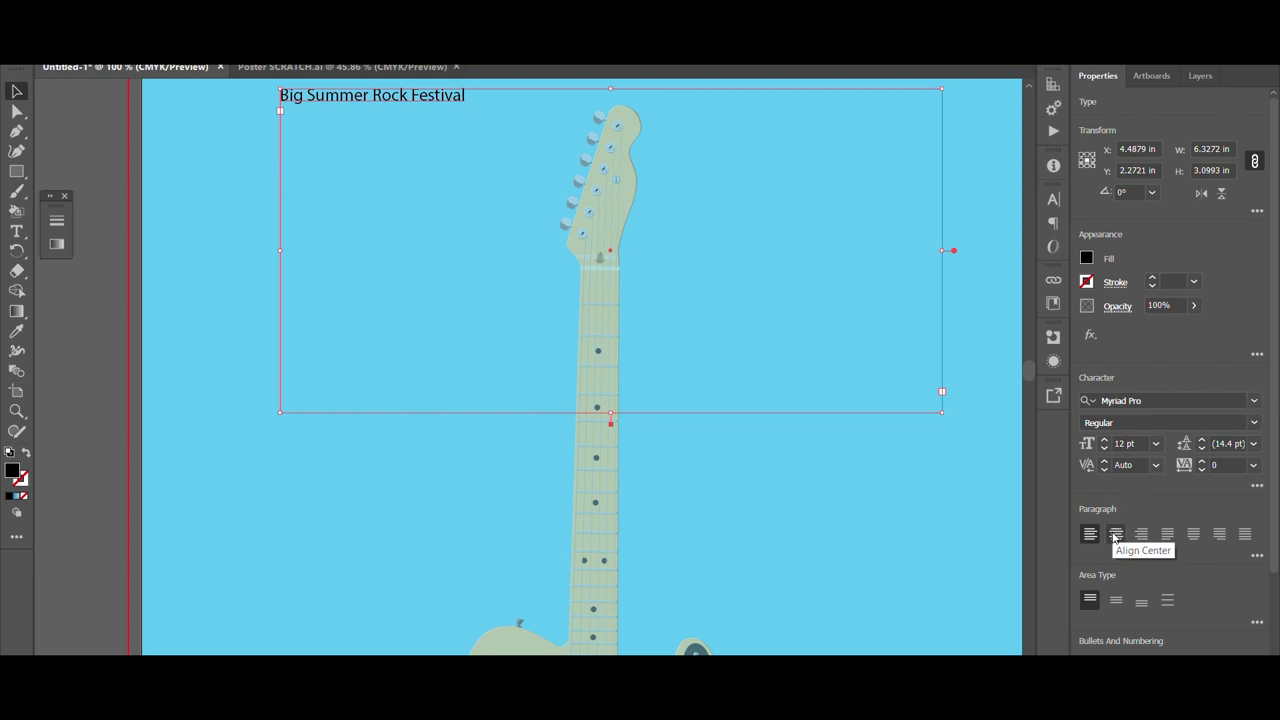
left_click(1115, 535)
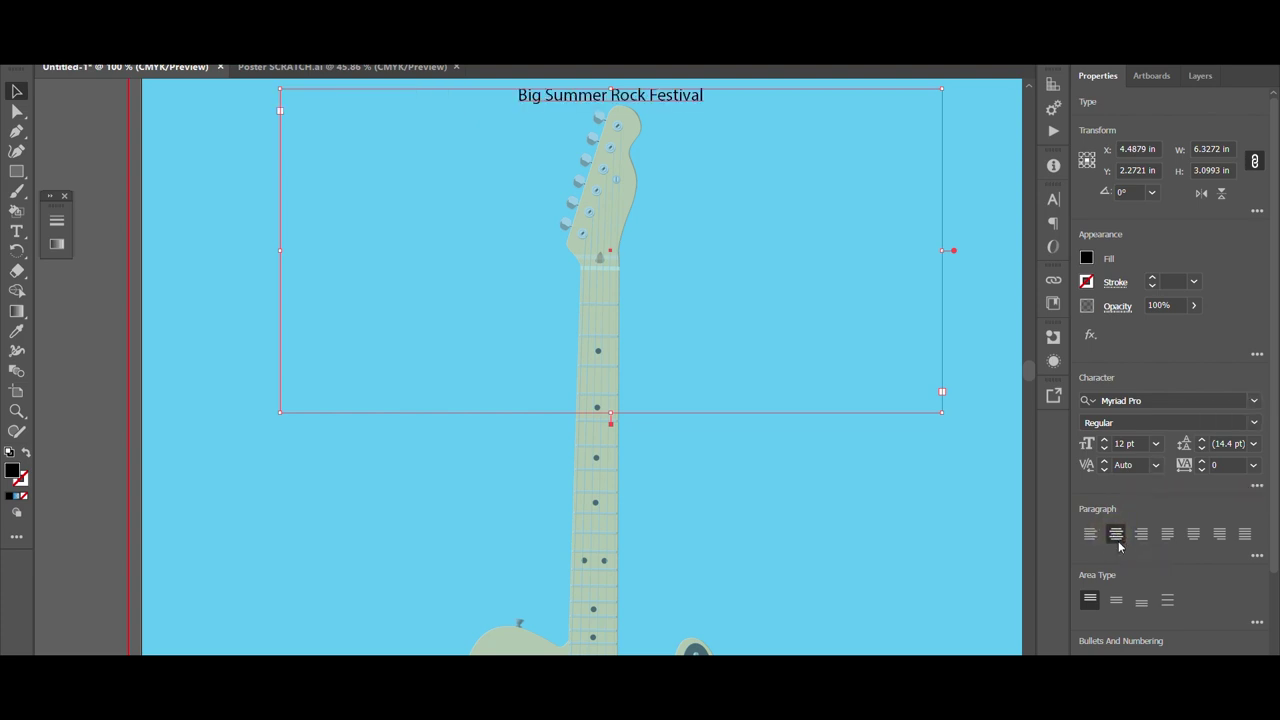
left_click(1116, 602)
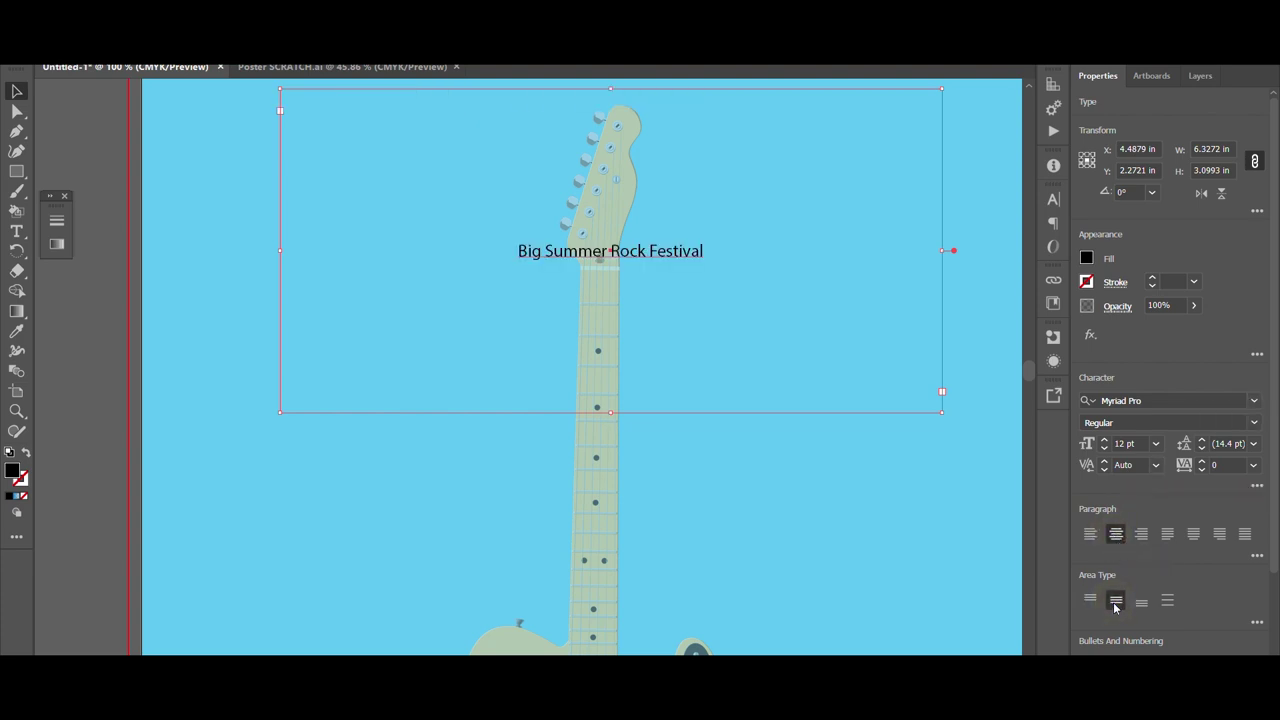
Apply the Quirkwood Chunky font to the headline
left_click(1254, 401)
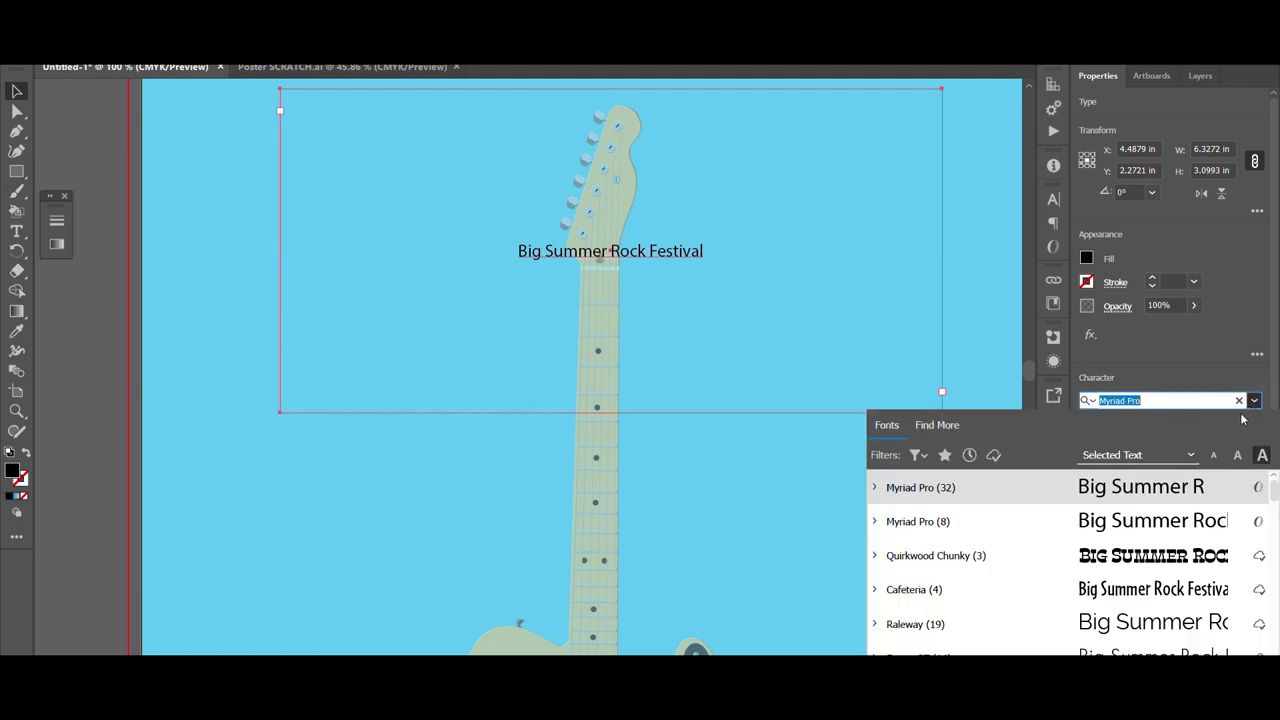
scroll(1152, 525, "up", 10)
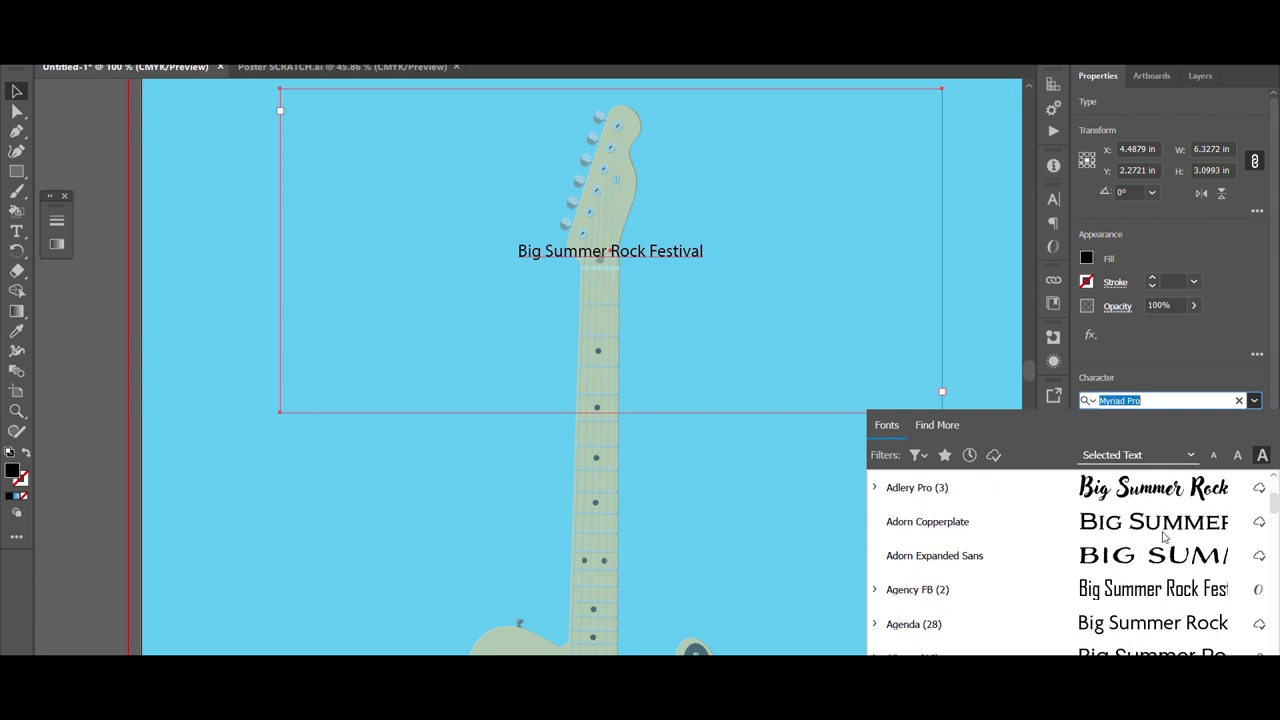
scroll(1163, 537, "down", 6)
scroll(1160, 551, "up", 3)
scroll(1160, 551, "up", 10)
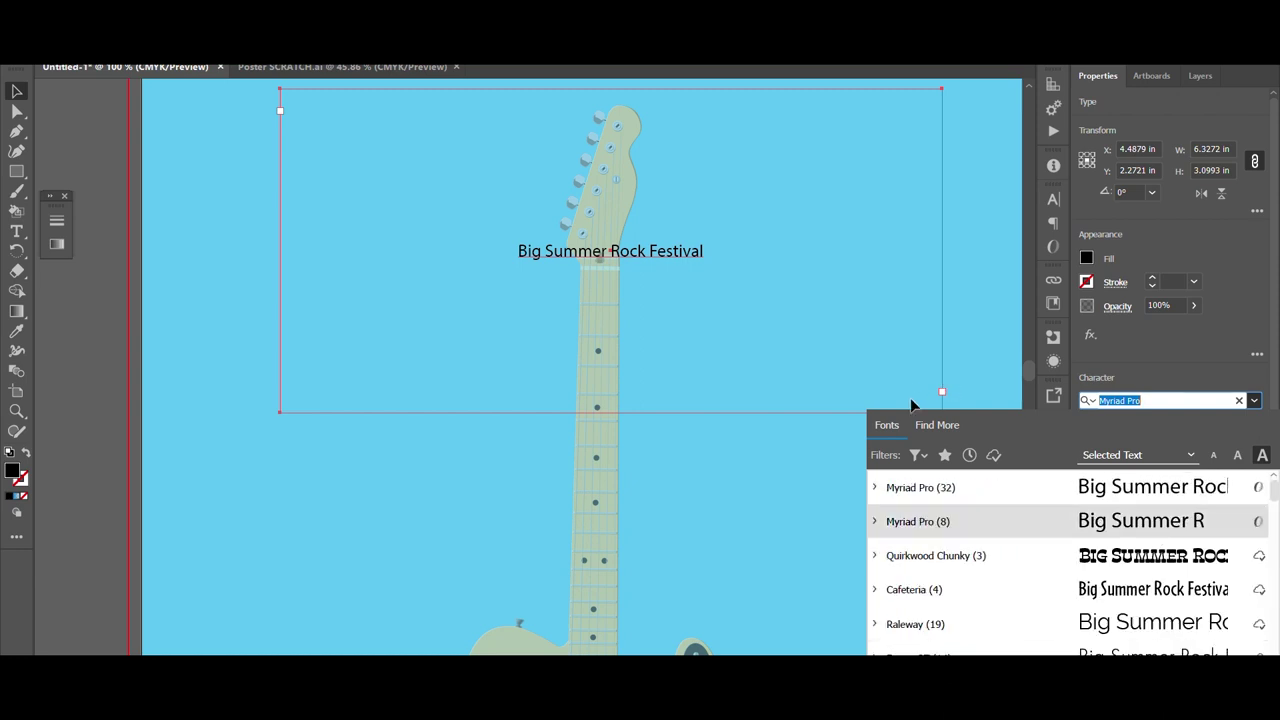
left_click(937, 428)
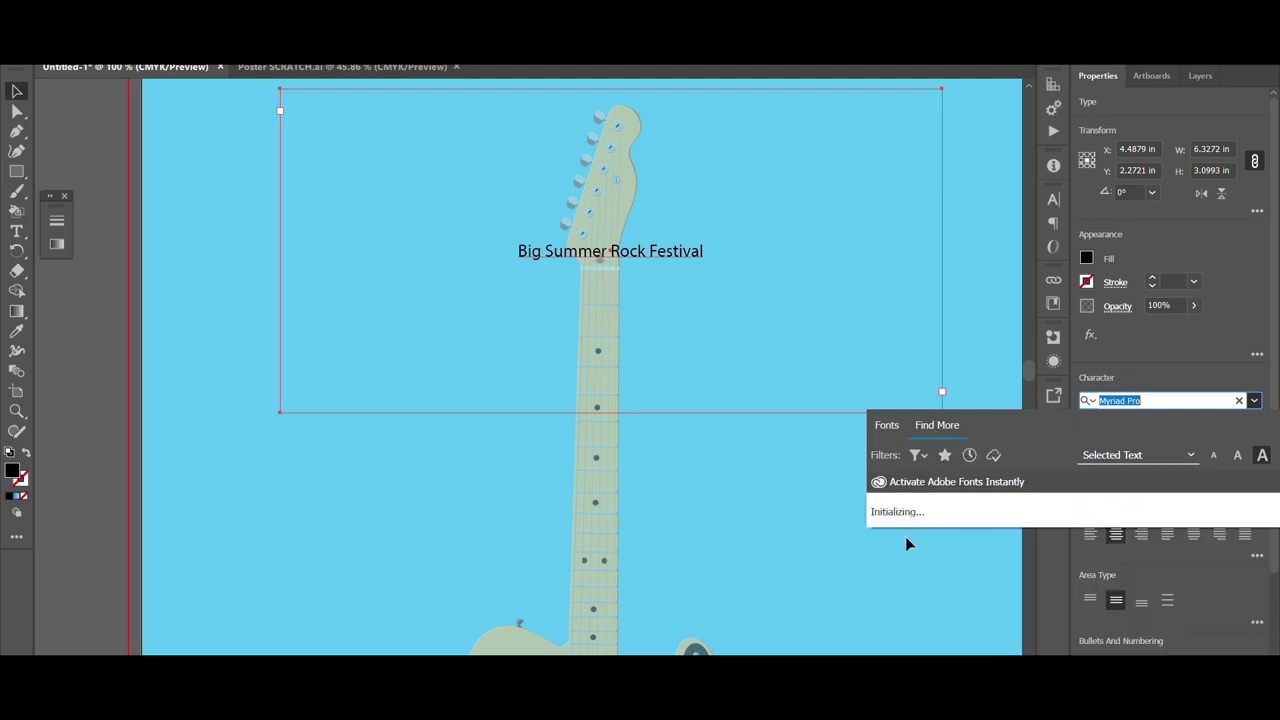
left_click(887, 428)
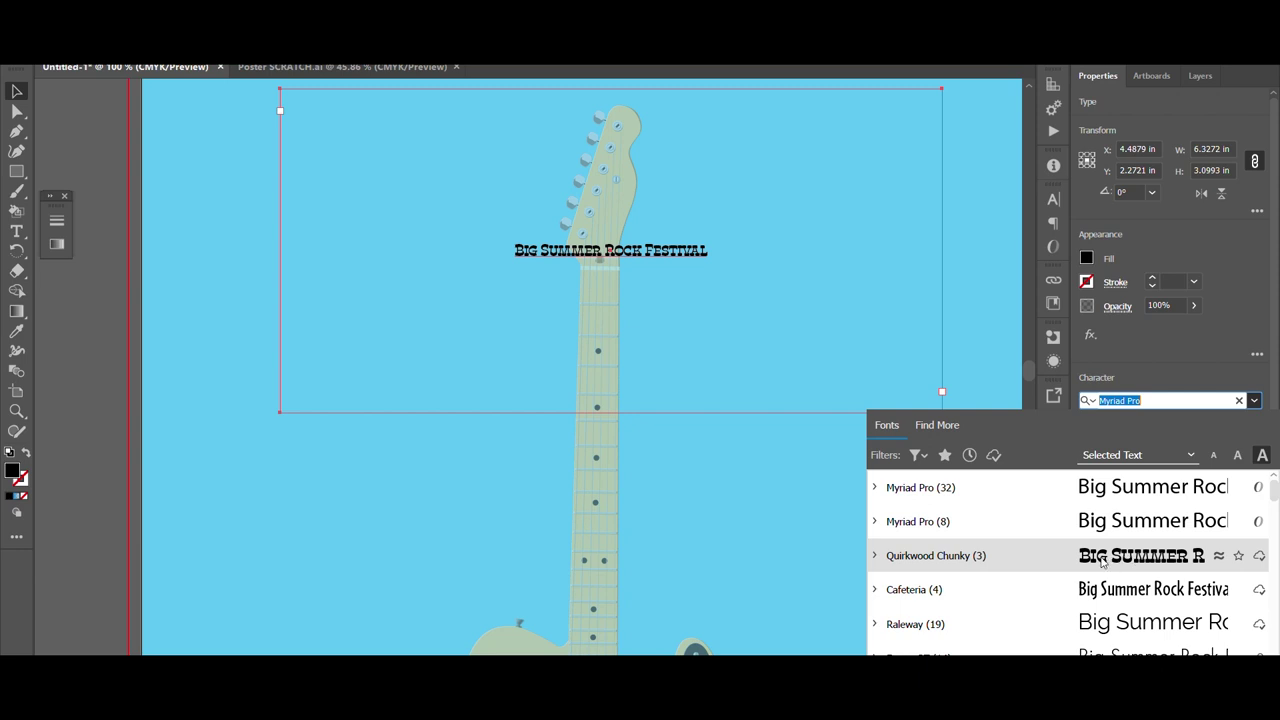
left_click(1102, 562)
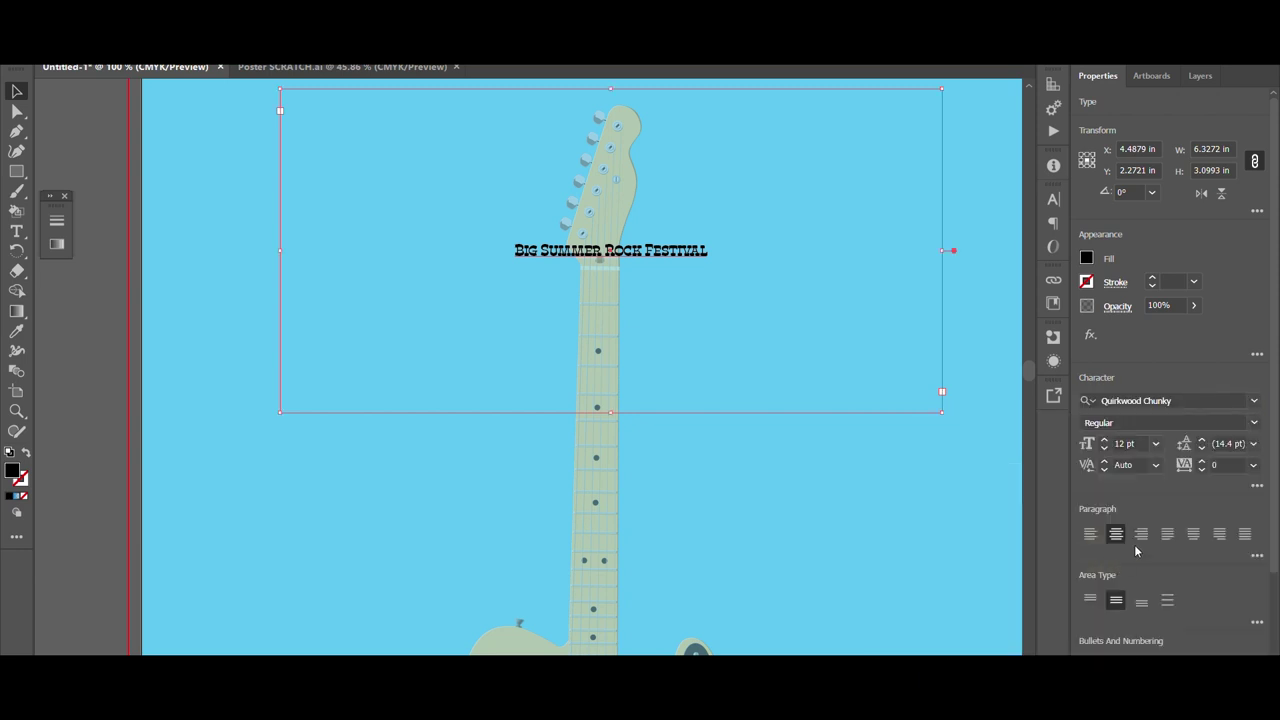
Raise the headline to 88 pt and widen its frame so the title fits
left_click_drag(1104, 444, 1104, 445)
left_click(1104, 444)
left_click(1104, 444)
left_click(1104, 444)
left_click(1104, 444)
left_click(1104, 444)
left_click(1104, 444)
left_click(1104, 444)
left_click(1104, 444)
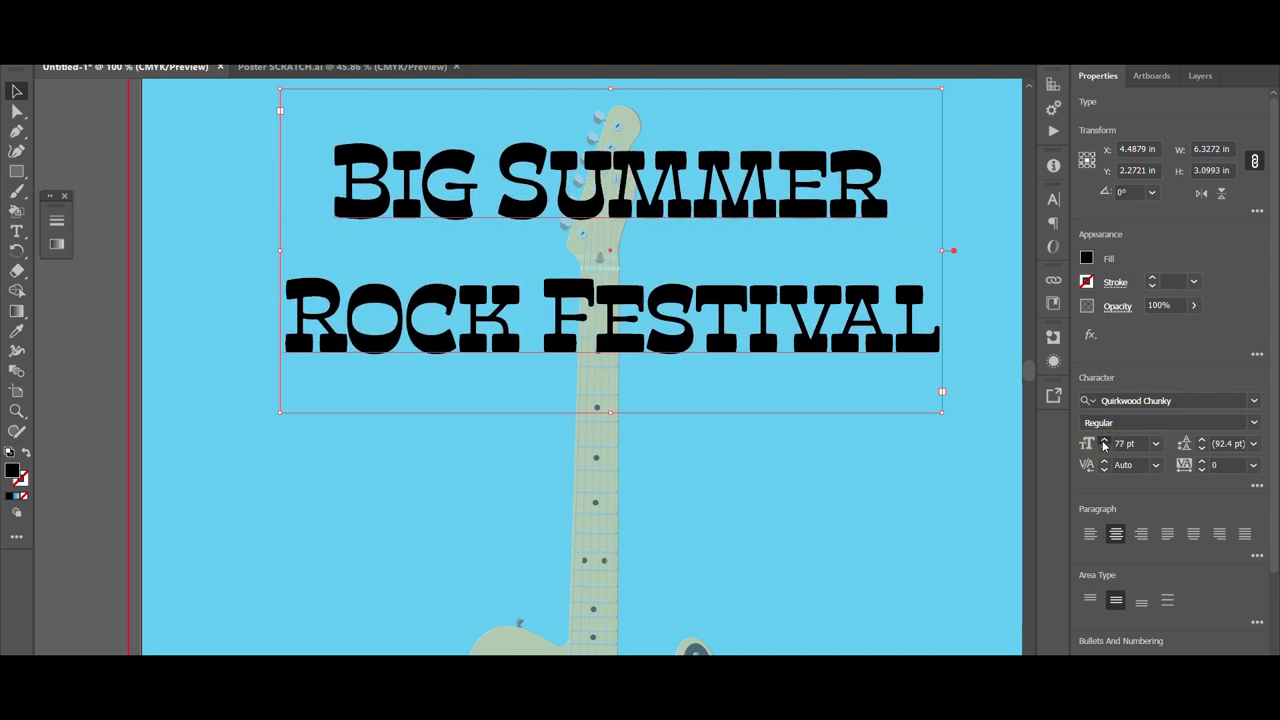
left_click(1104, 444)
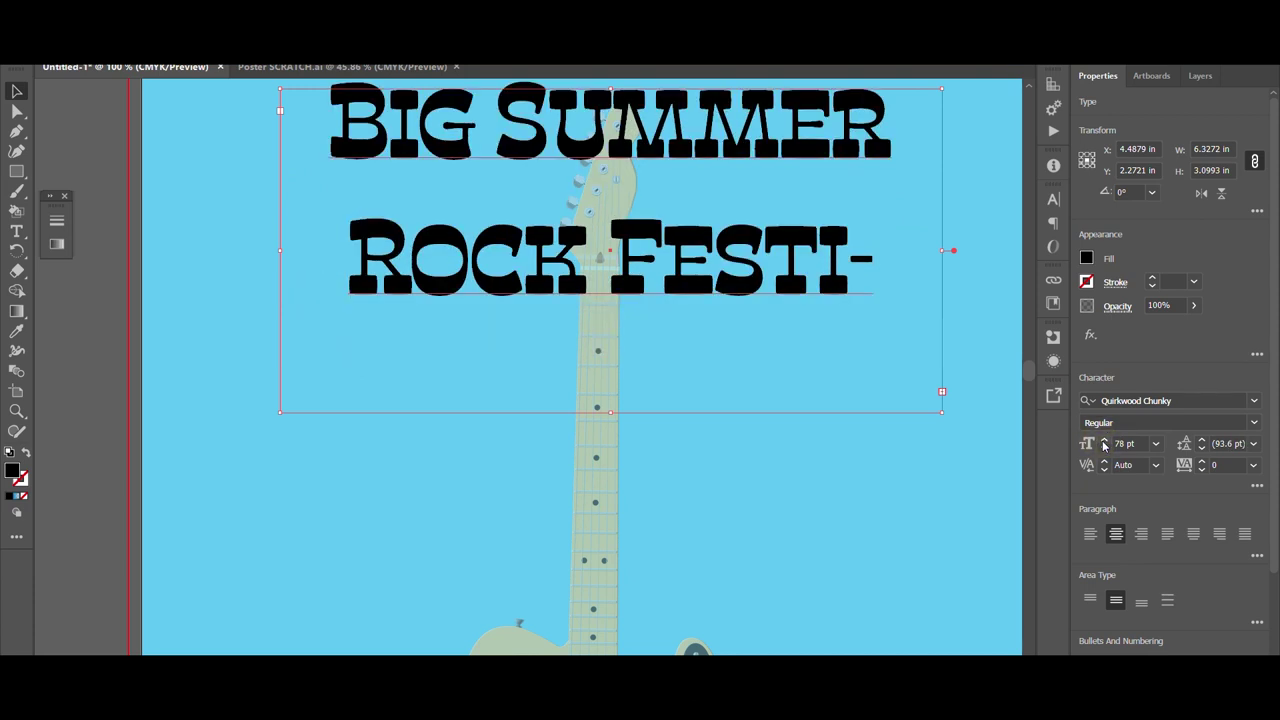
left_click(1104, 444)
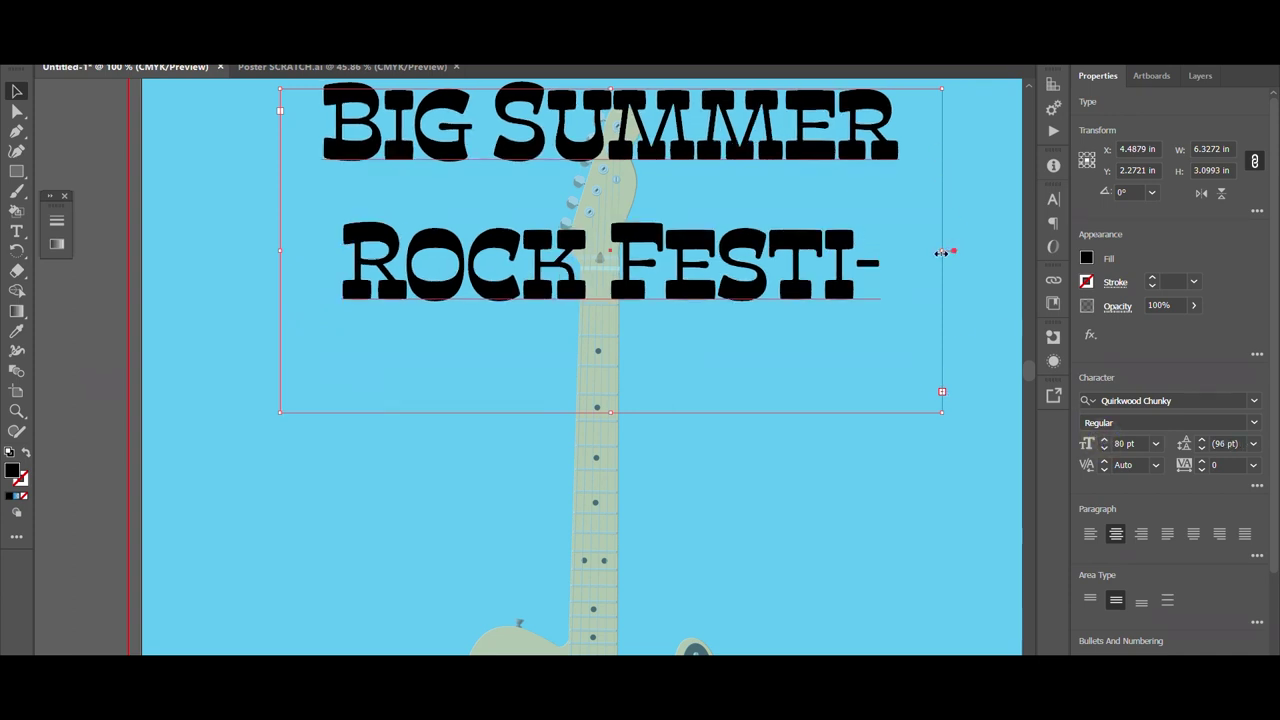
left_click_drag(945, 250, 988, 250)
left_click(1104, 444)
left_click(1104, 444)
left_click(1104, 444)
left_click(1104, 444)
left_click(1104, 444)
left_click(1104, 444)
left_click(1104, 444)
left_click(1104, 444)
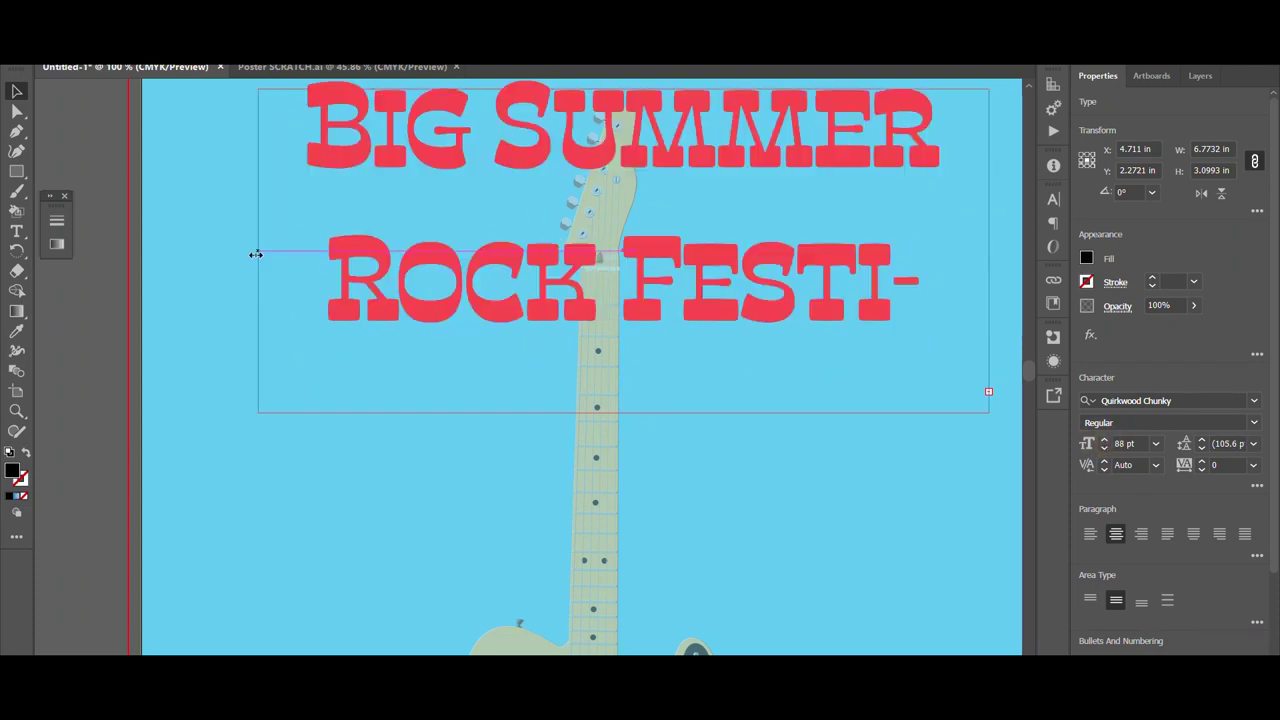
left_click_drag(252, 254, 217, 254)
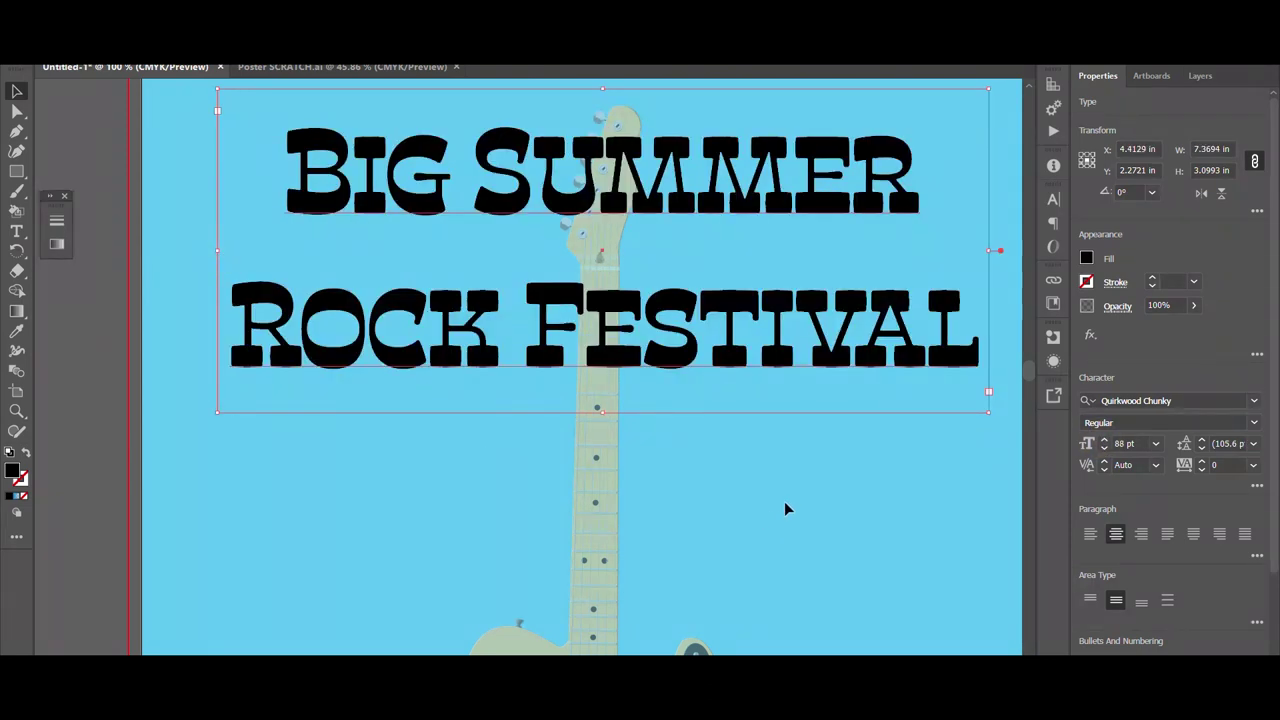
Centre the headline horizontally, fill it white and nudge it up near the top
scroll(1277, 494, "down", 3)
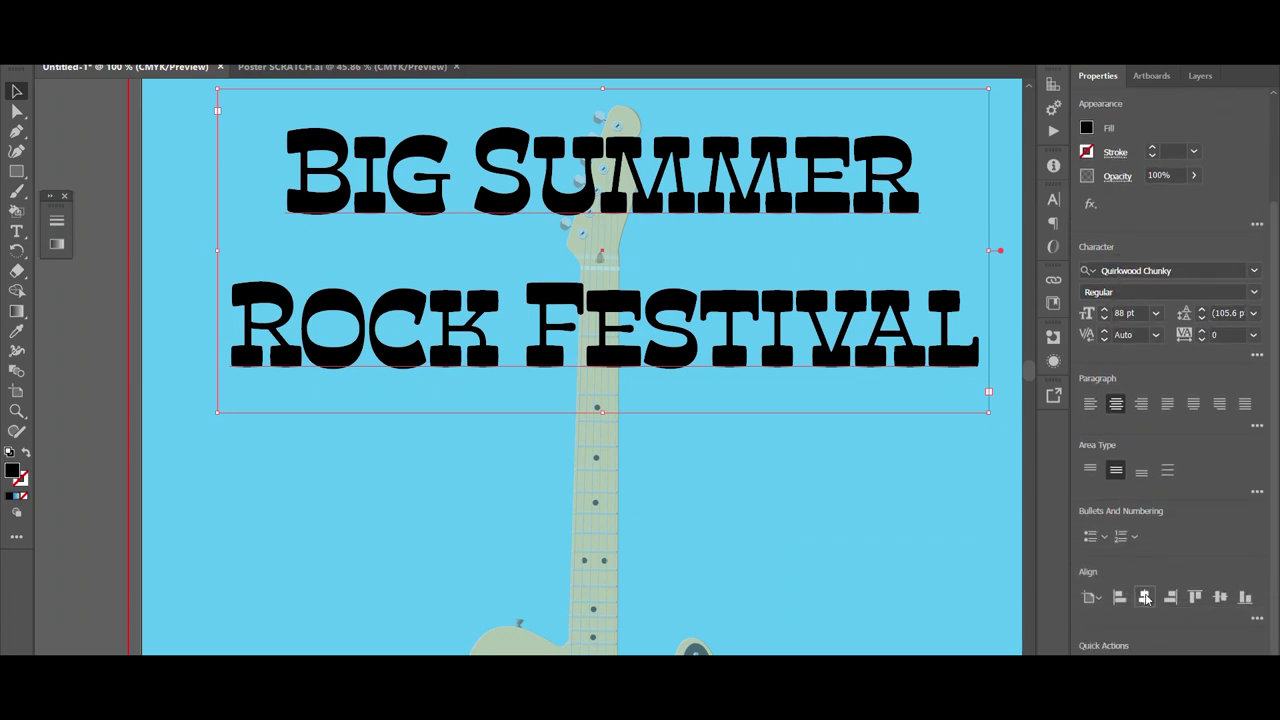
left_click(1146, 597)
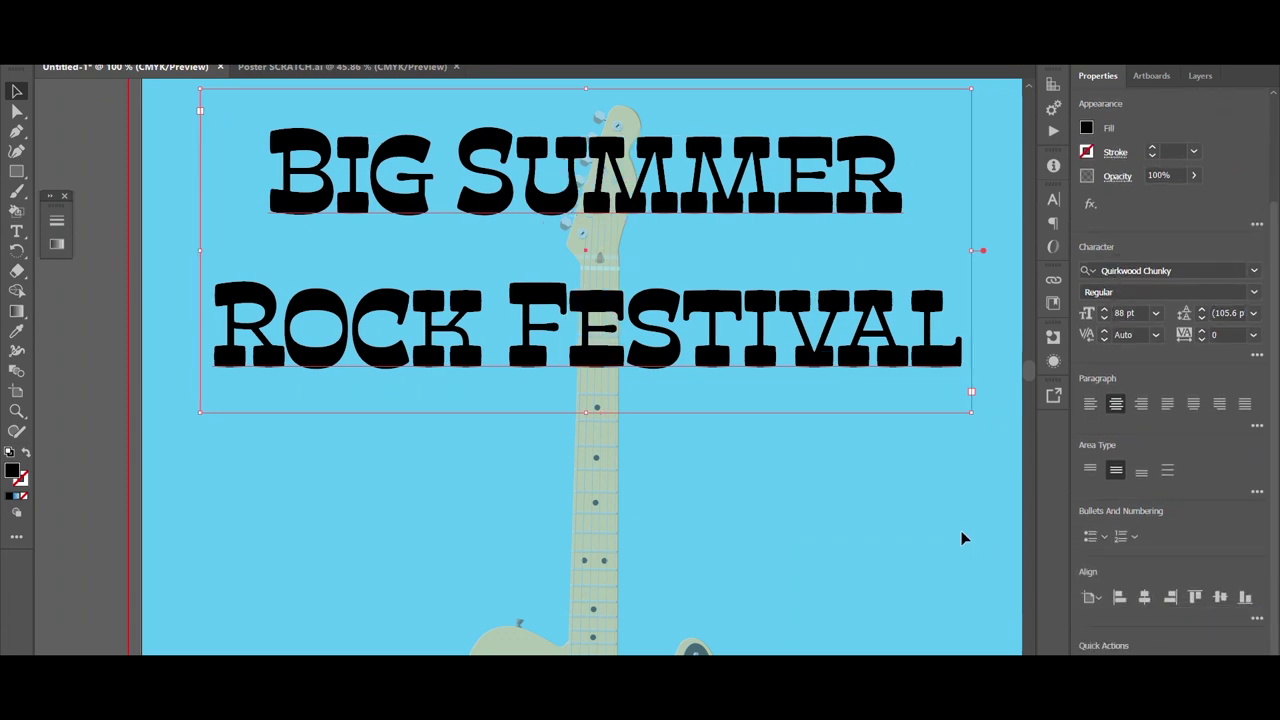
key("ctrl+0")
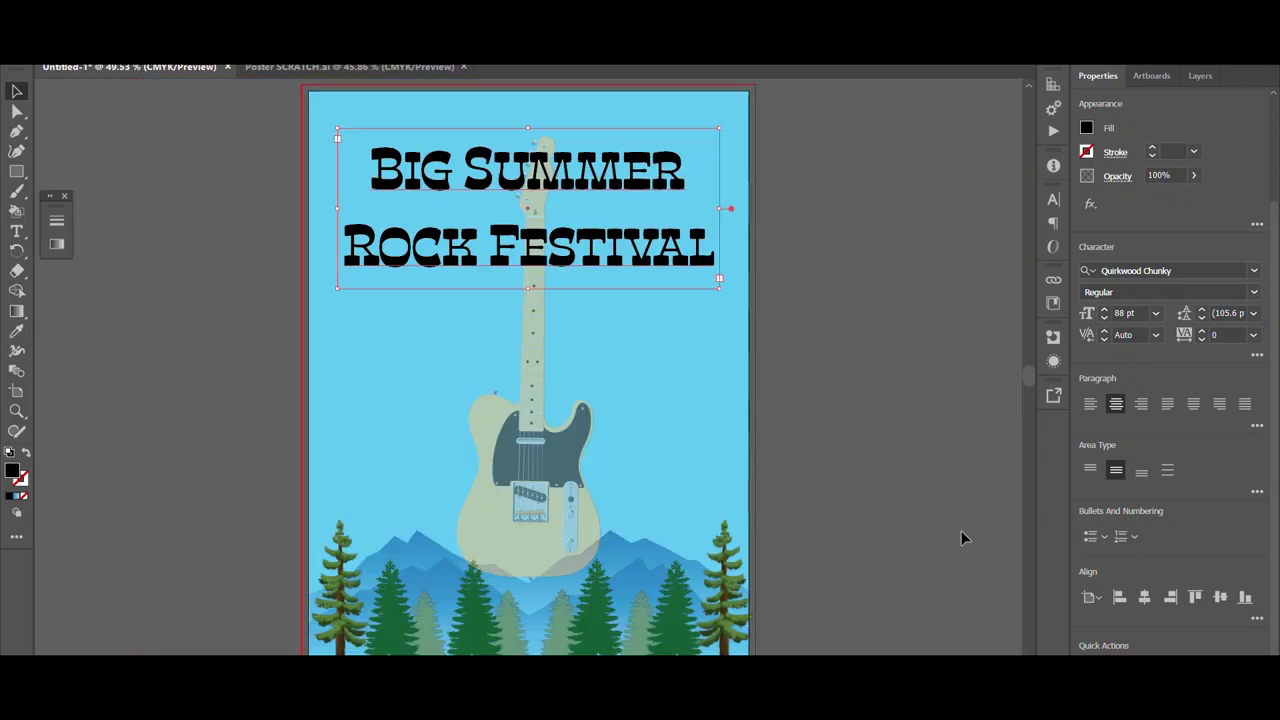
left_click(1086, 128)
left_click(939, 191)
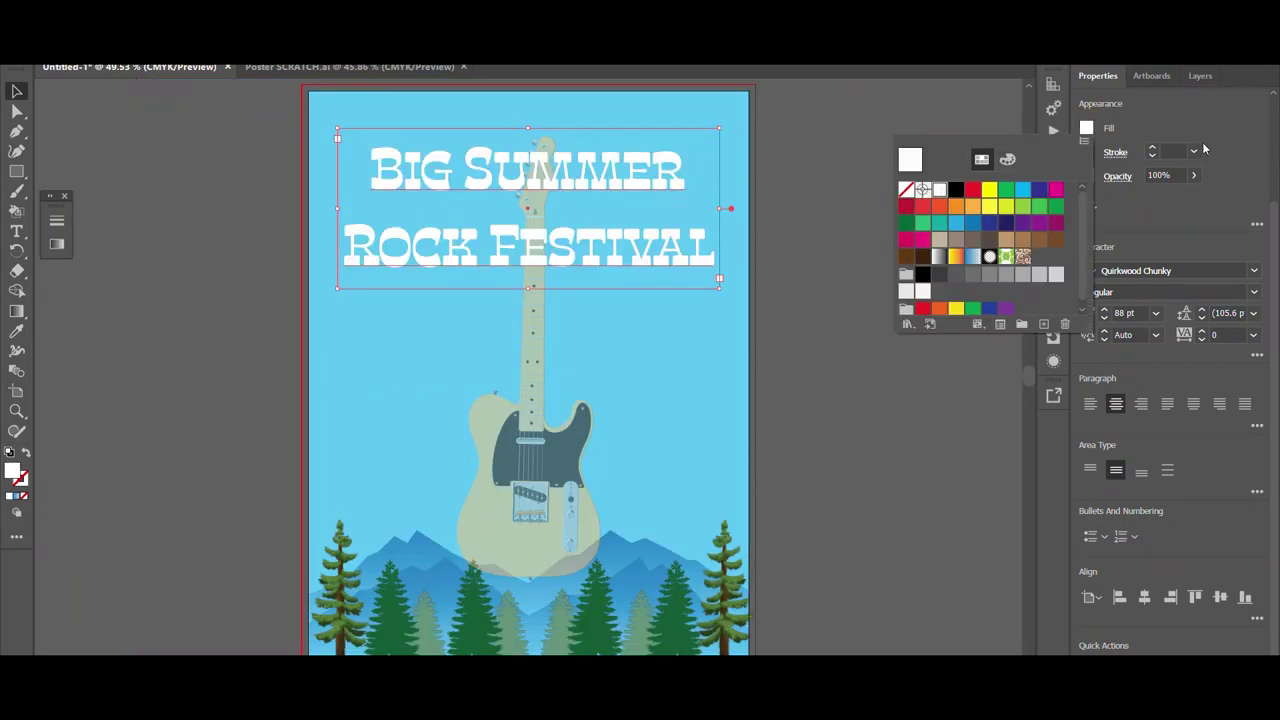
key("Escape")
key("shift+Up")
key("shift+Up")
key("shift+Up")
key("shift+Up")
key("shift+Up")
key("shift+Up")
key("shift+Up")
key("shift+Up")
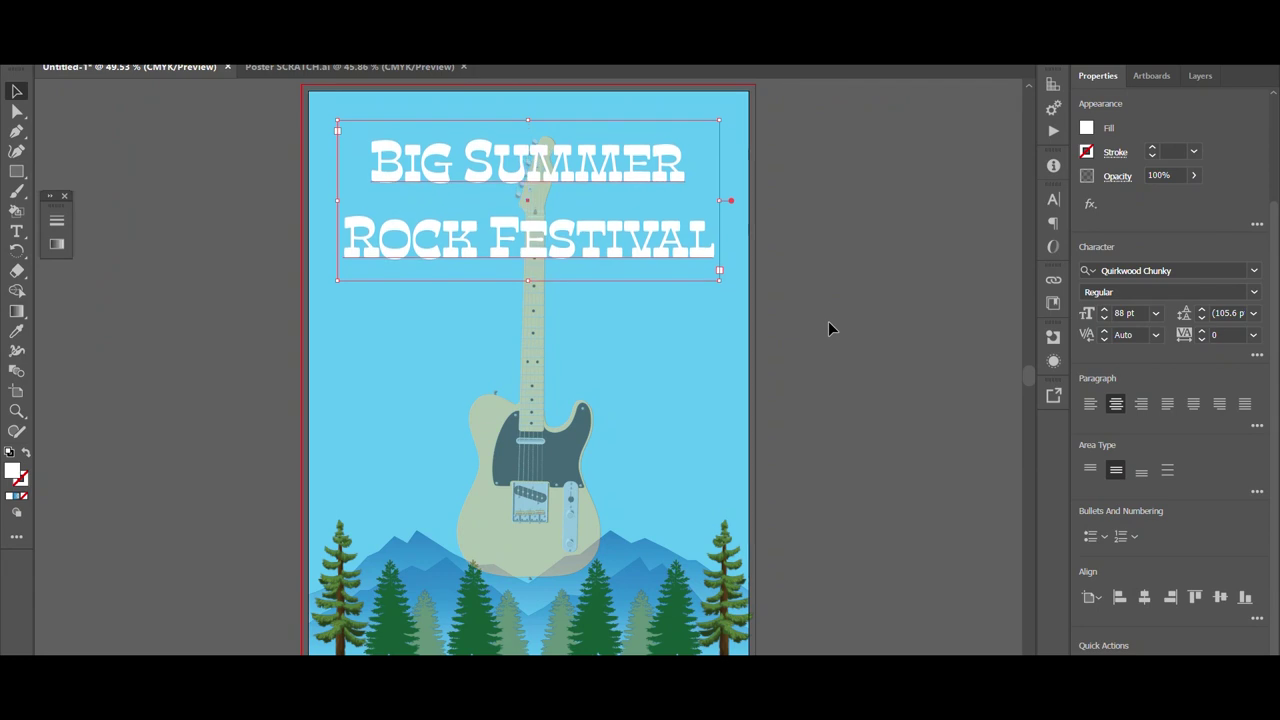
key("shift+Up")
key("shift+Up")
key("shift+Up")
left_click(828, 310)
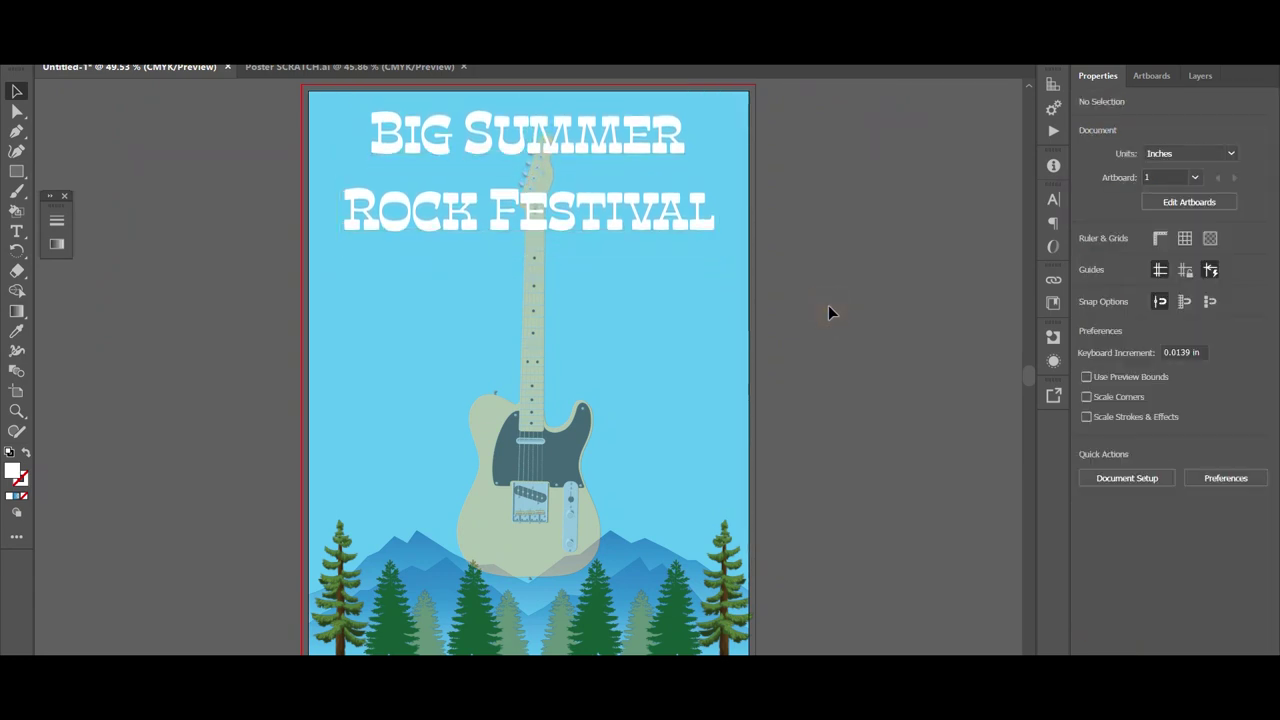
Copy the date and venue line from the festival text document
key("alt+Tab")
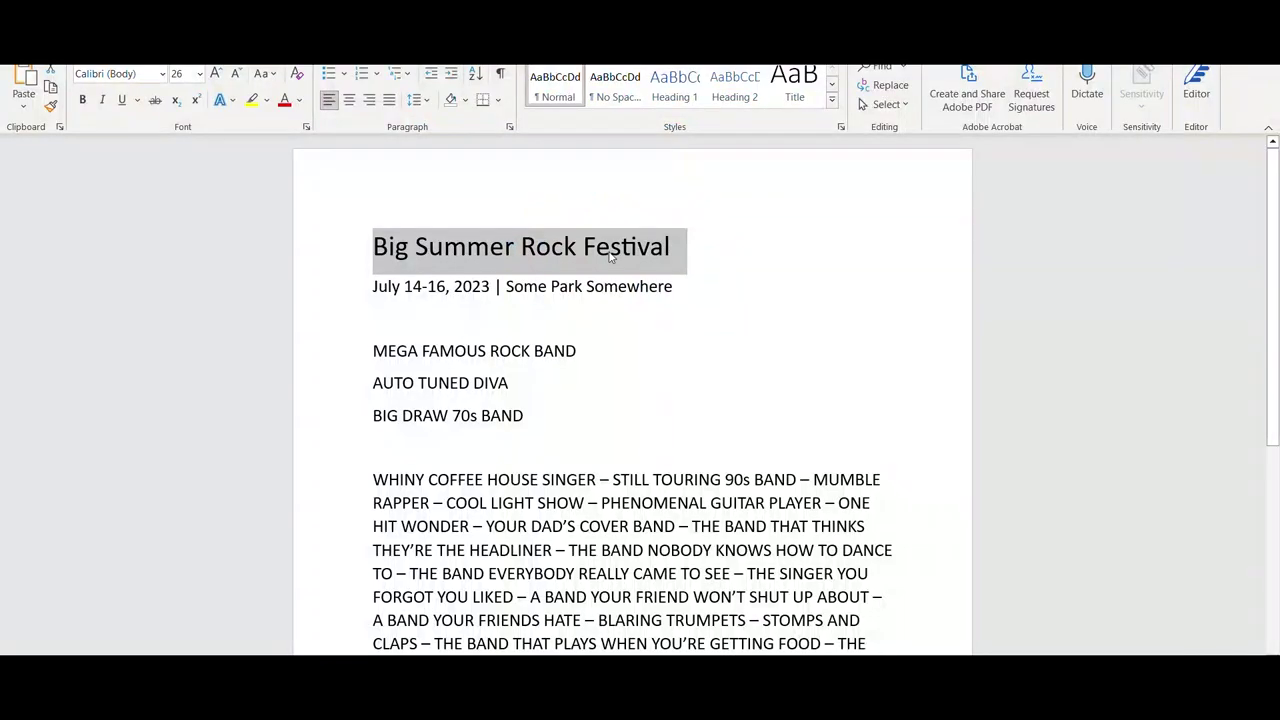
left_click_drag(678, 287, 403, 287)
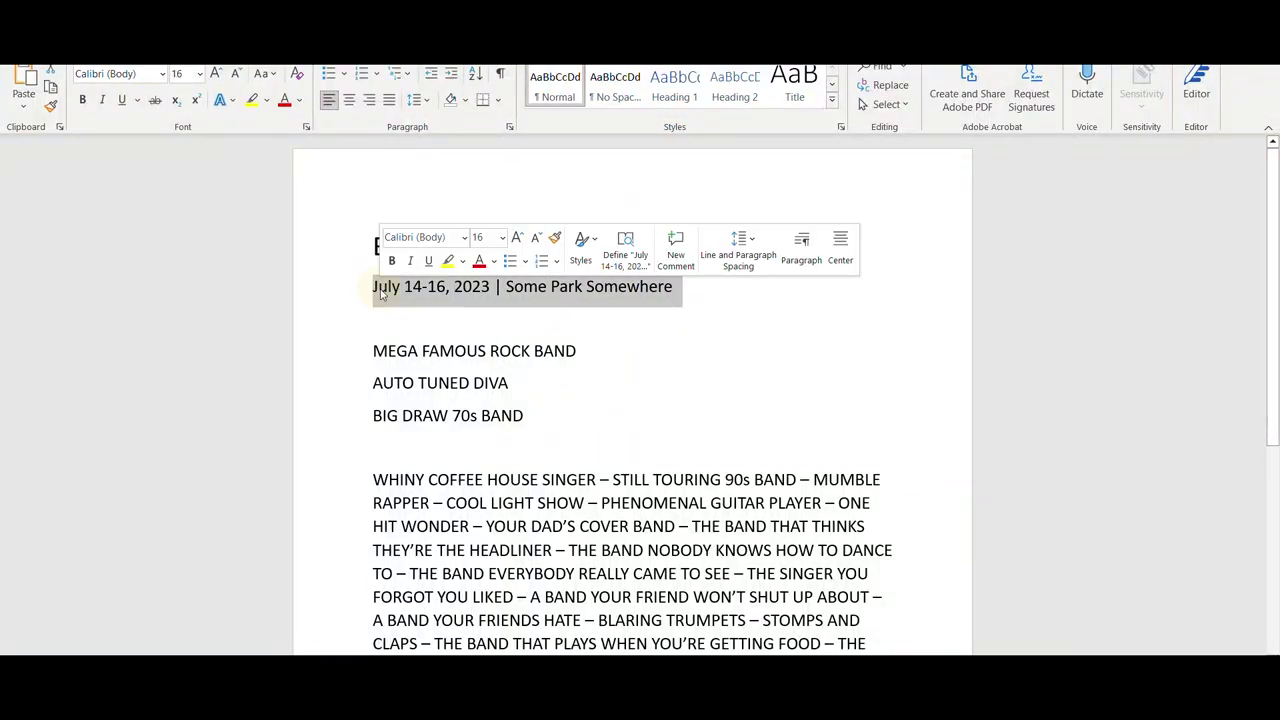
key("alt+Tab")
left_click(16, 231)
Add 'July 14-16, 2023 | Some Park Somewhere' in 36 pt Cafeteria just below the headline
left_click(1155, 443)
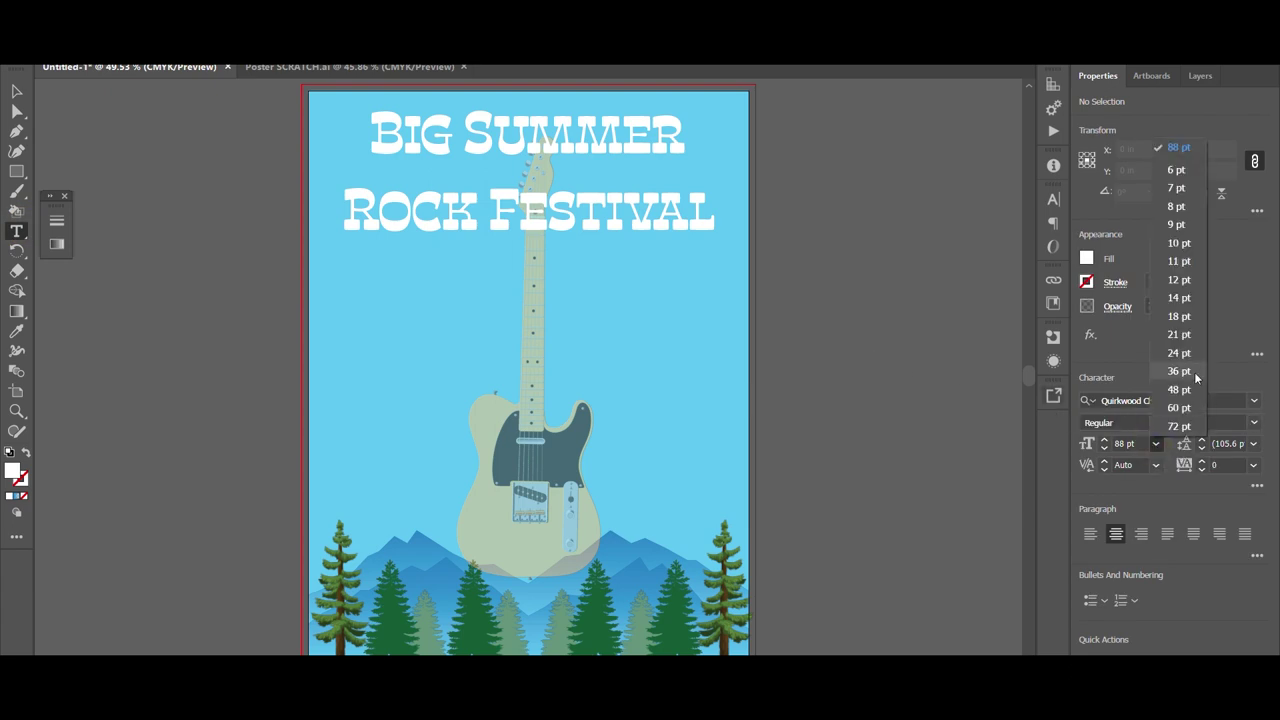
left_click(1254, 400)
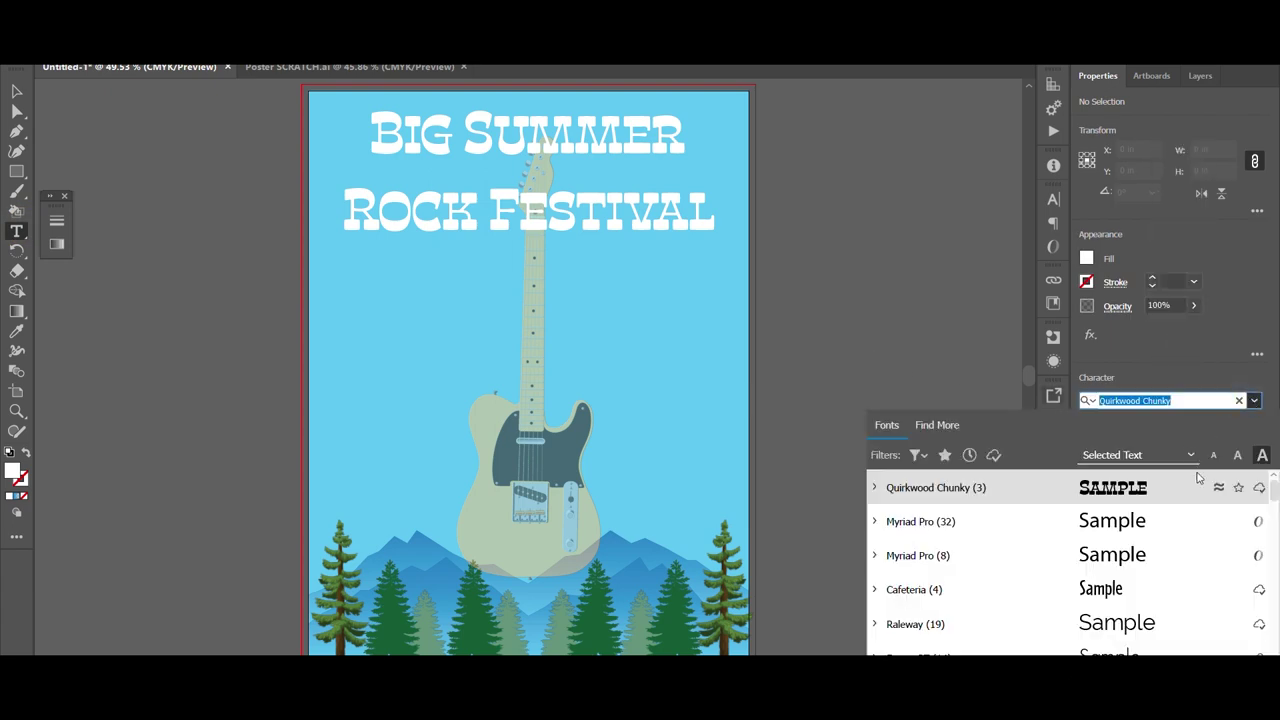
left_click(912, 592)
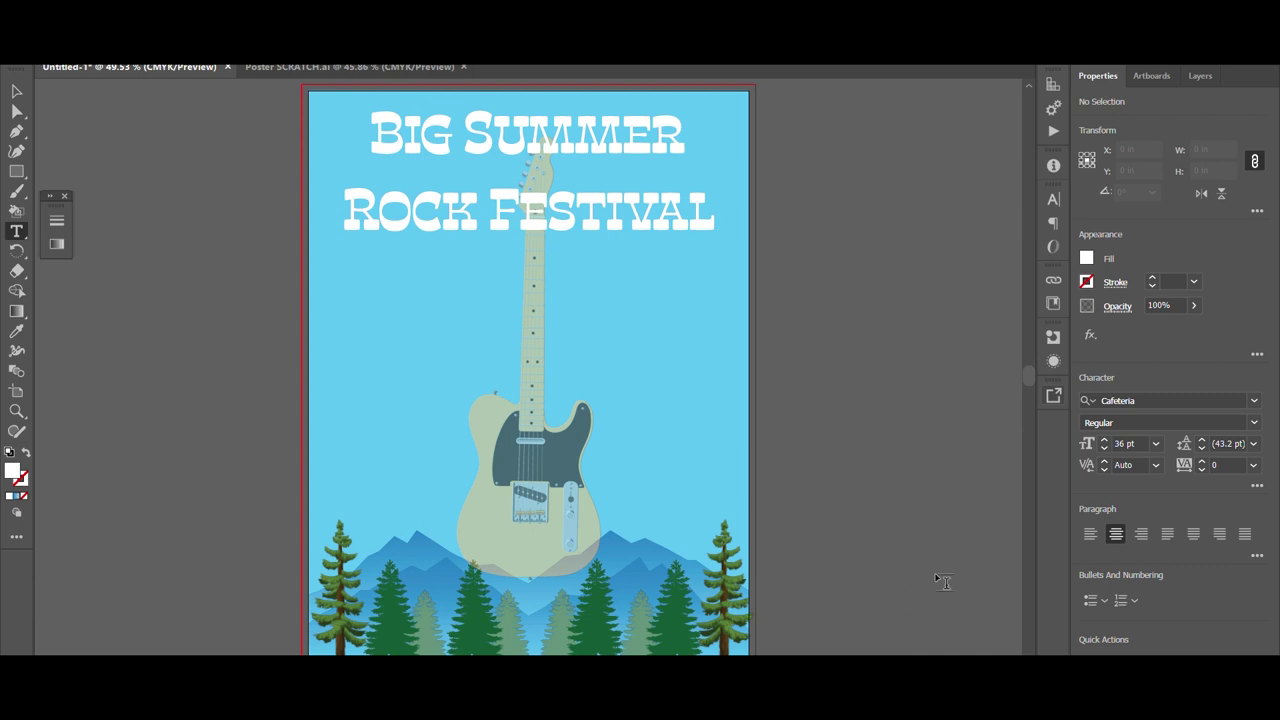
left_click_drag(376, 261, 680, 318)
type("July 14-16, 2023 | Some Park Somewhere")
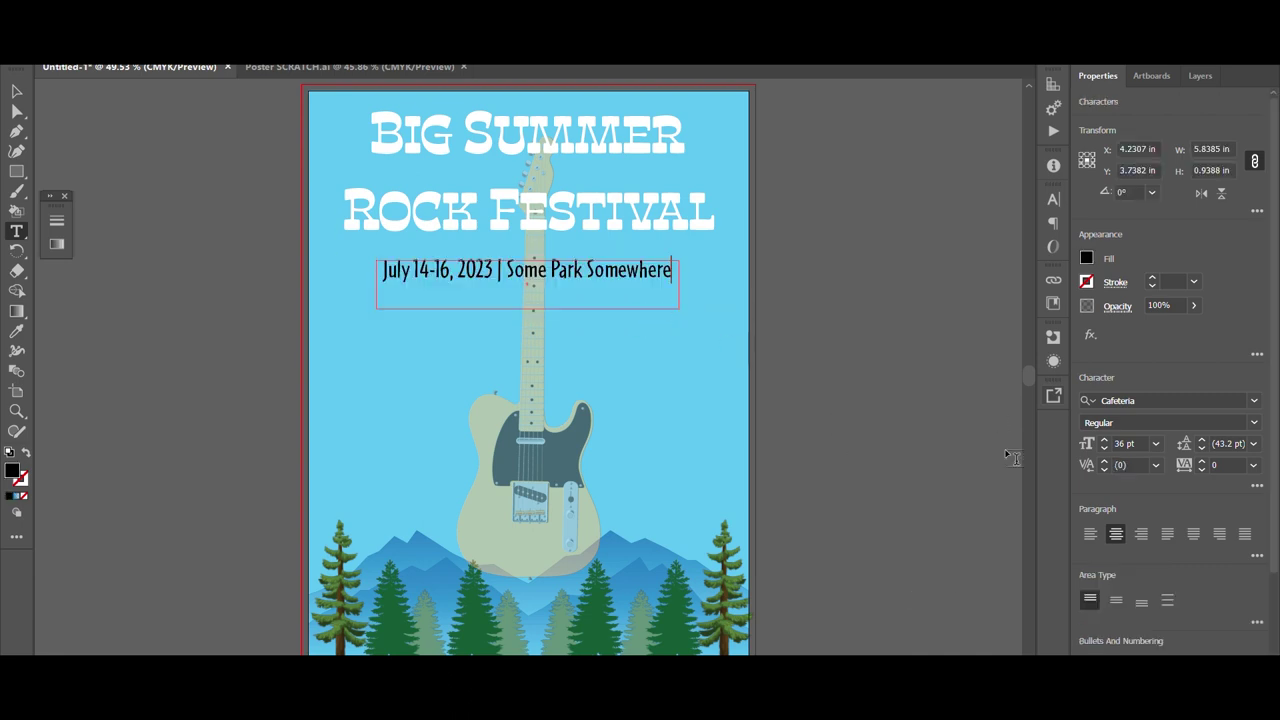
left_click(17, 91)
left_click(1115, 601)
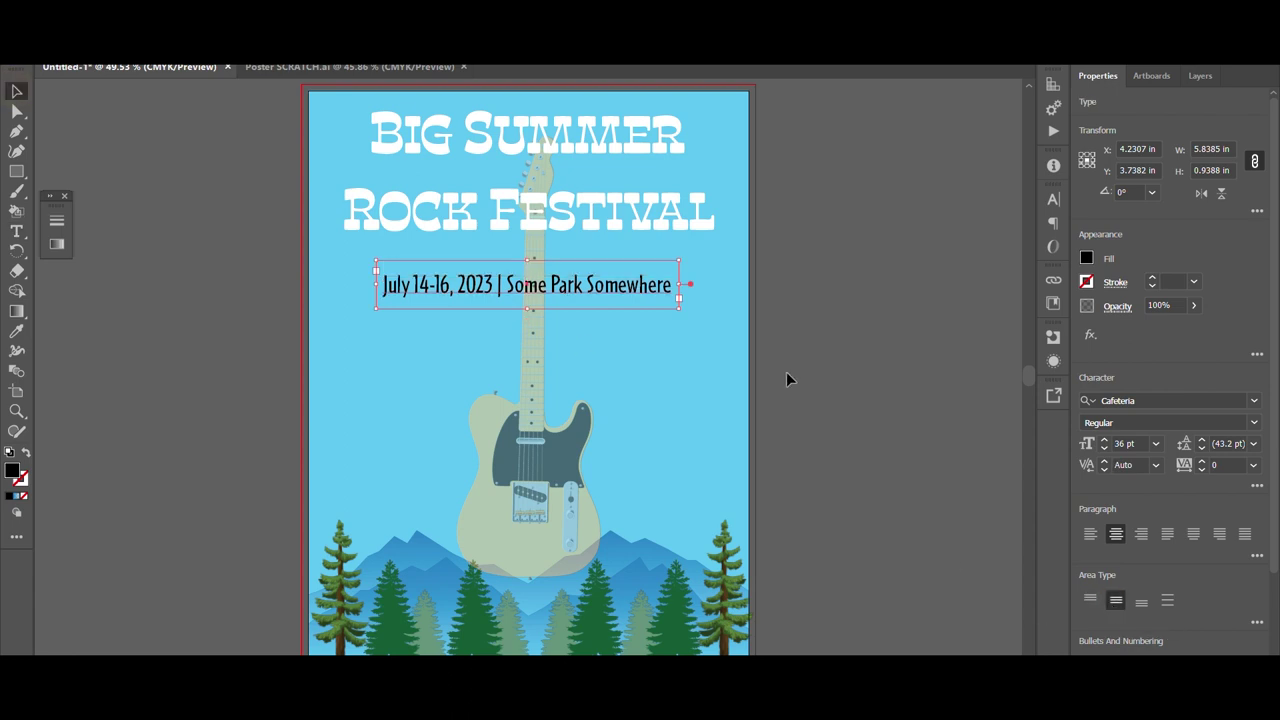
scroll(1275, 523, "down", 3)
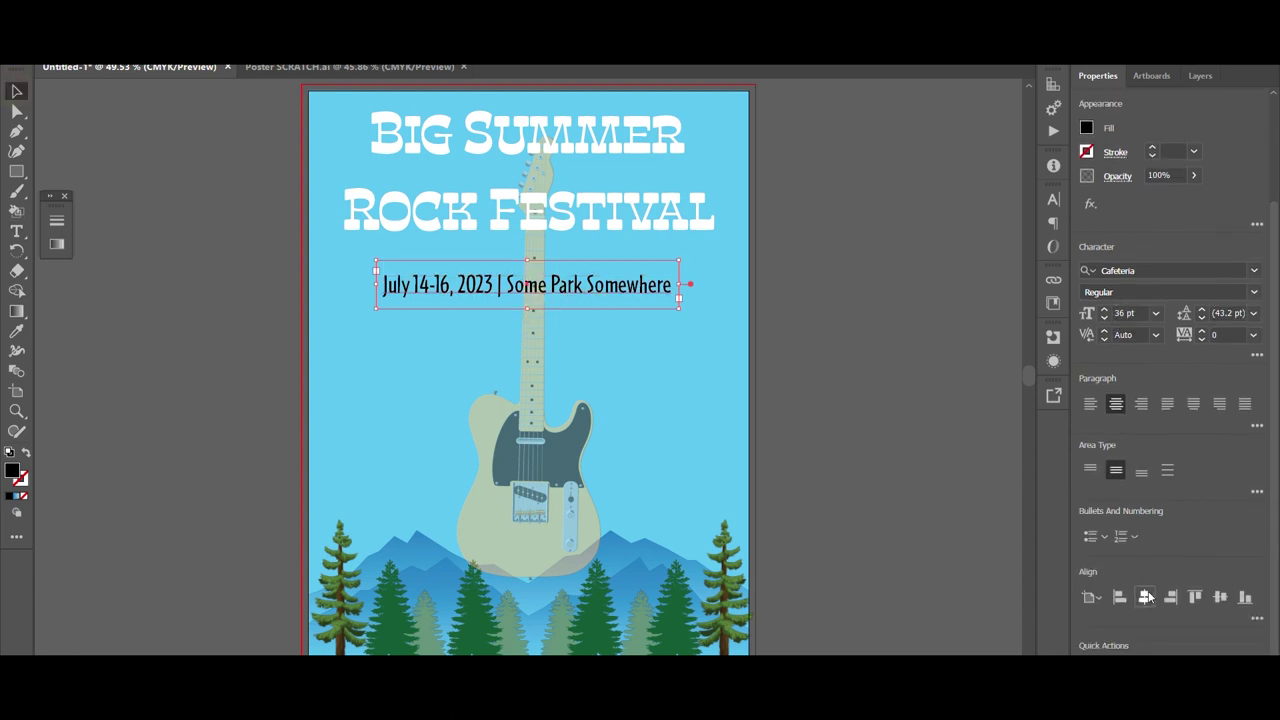
left_click_drag(516, 294, 516, 272)
Tighten the line spacing of the headliner band names block
left_click(842, 268)
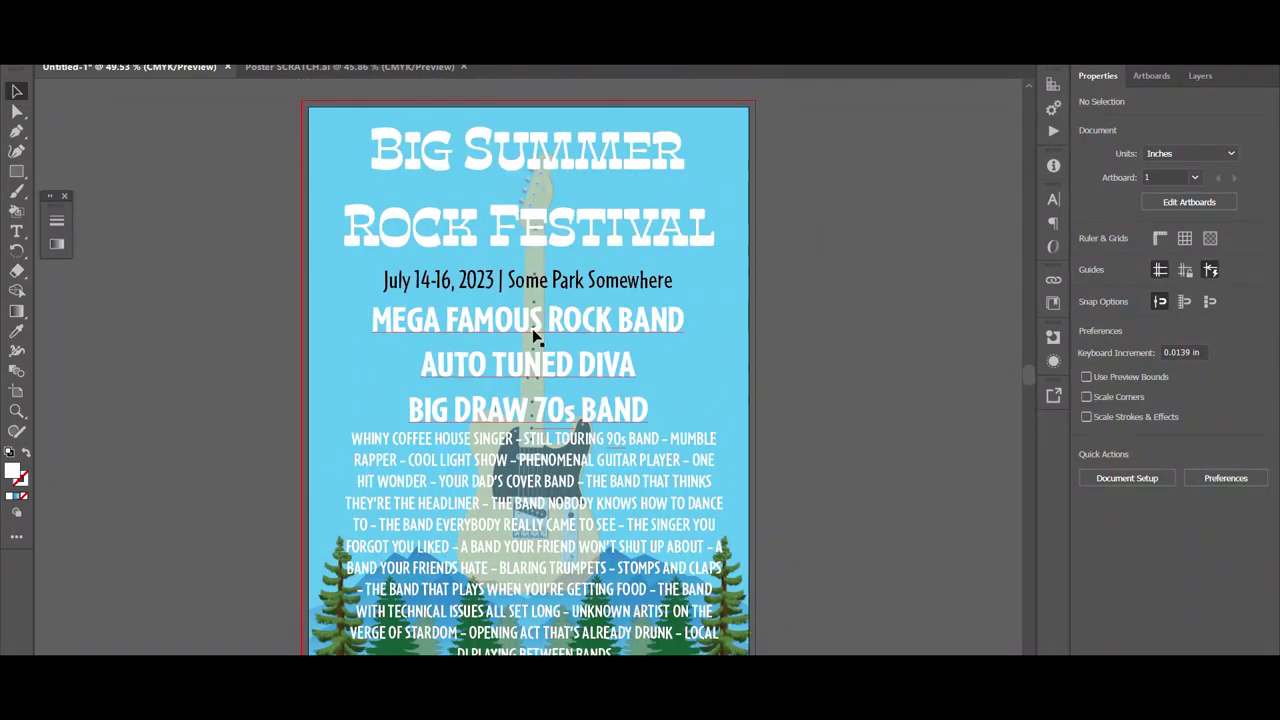
left_click(530, 360)
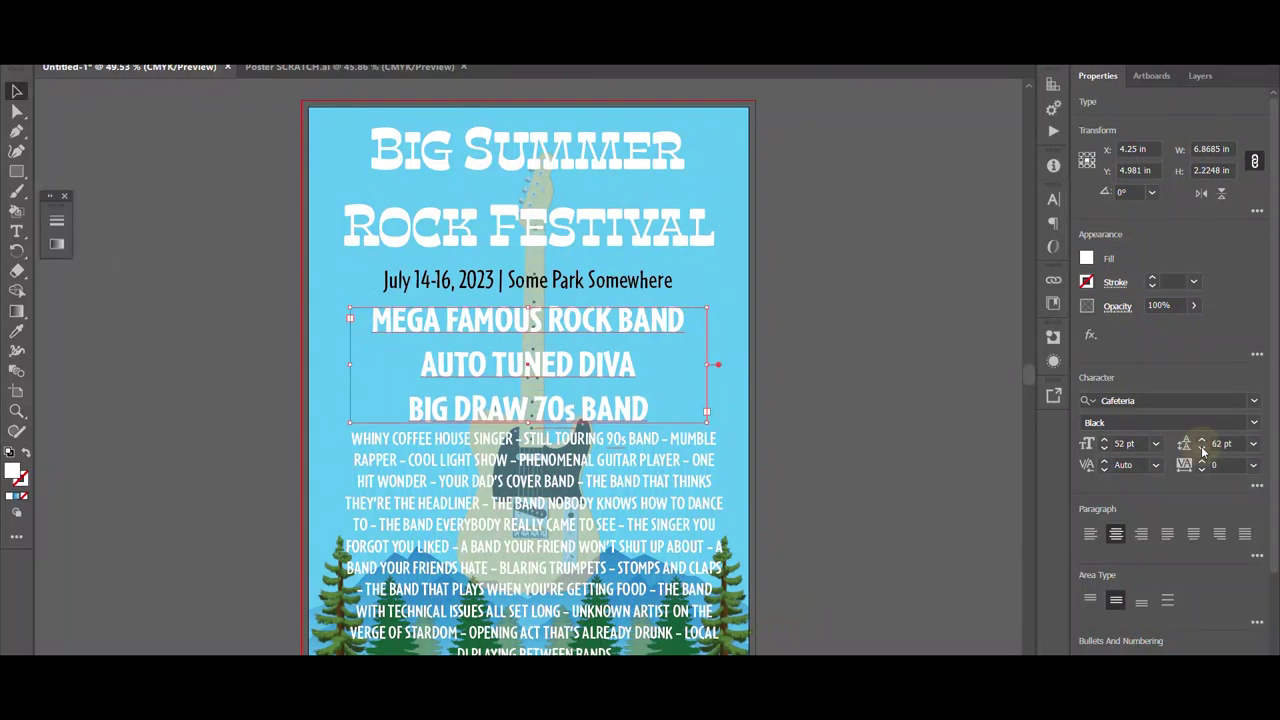
left_click(1202, 450)
left_click(1202, 450)
left_click(1202, 450)
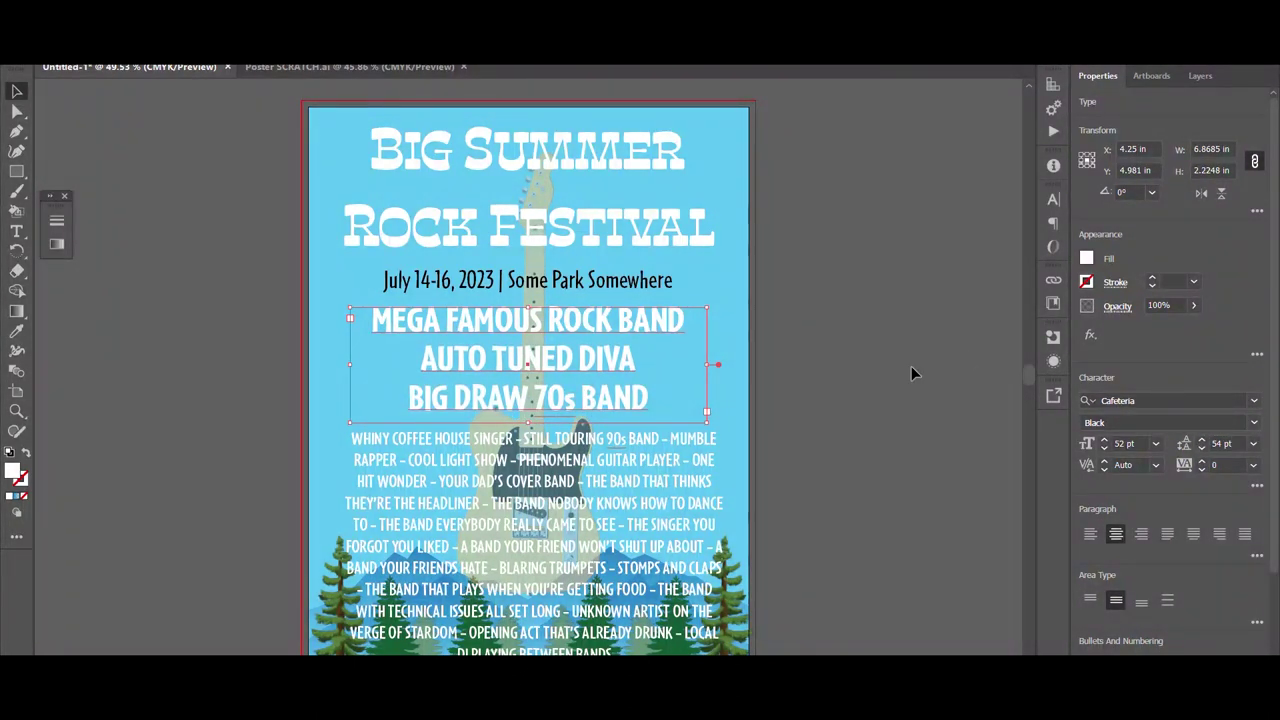
left_click(881, 271)
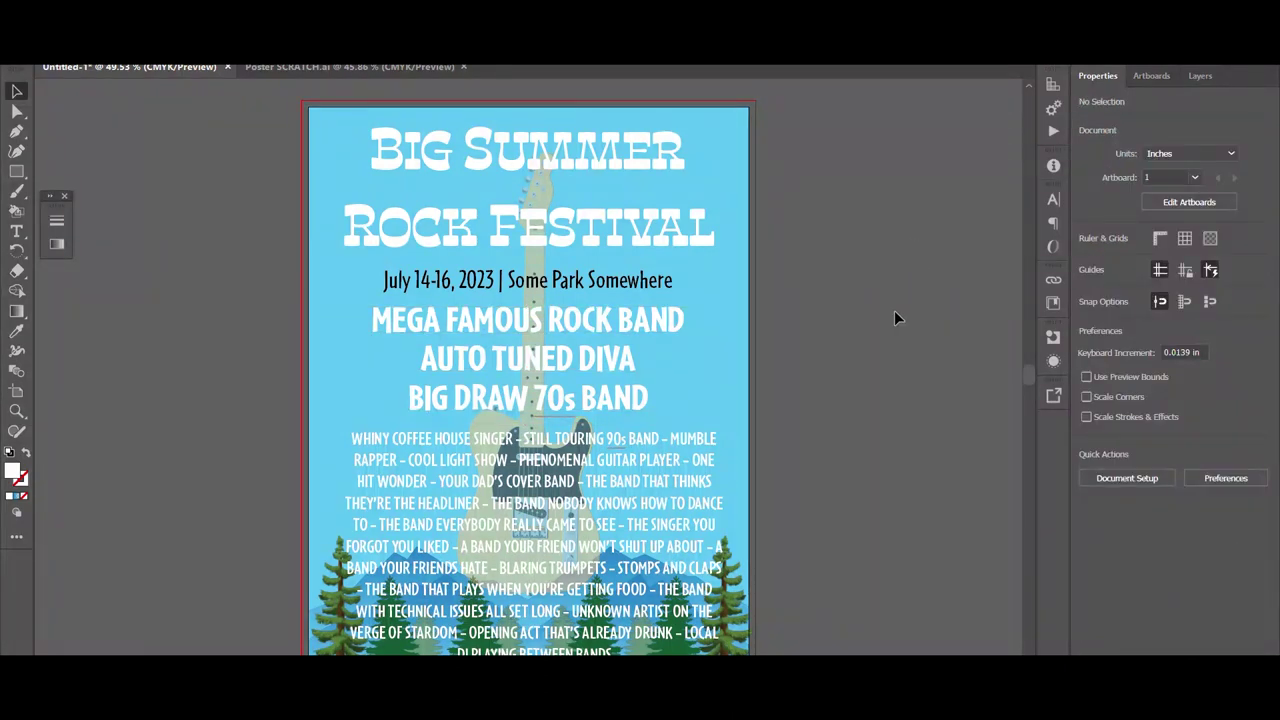
Tighten the festival title's line spacing and shorten its frame so it sits higher
scroll(893, 310, "down", 1)
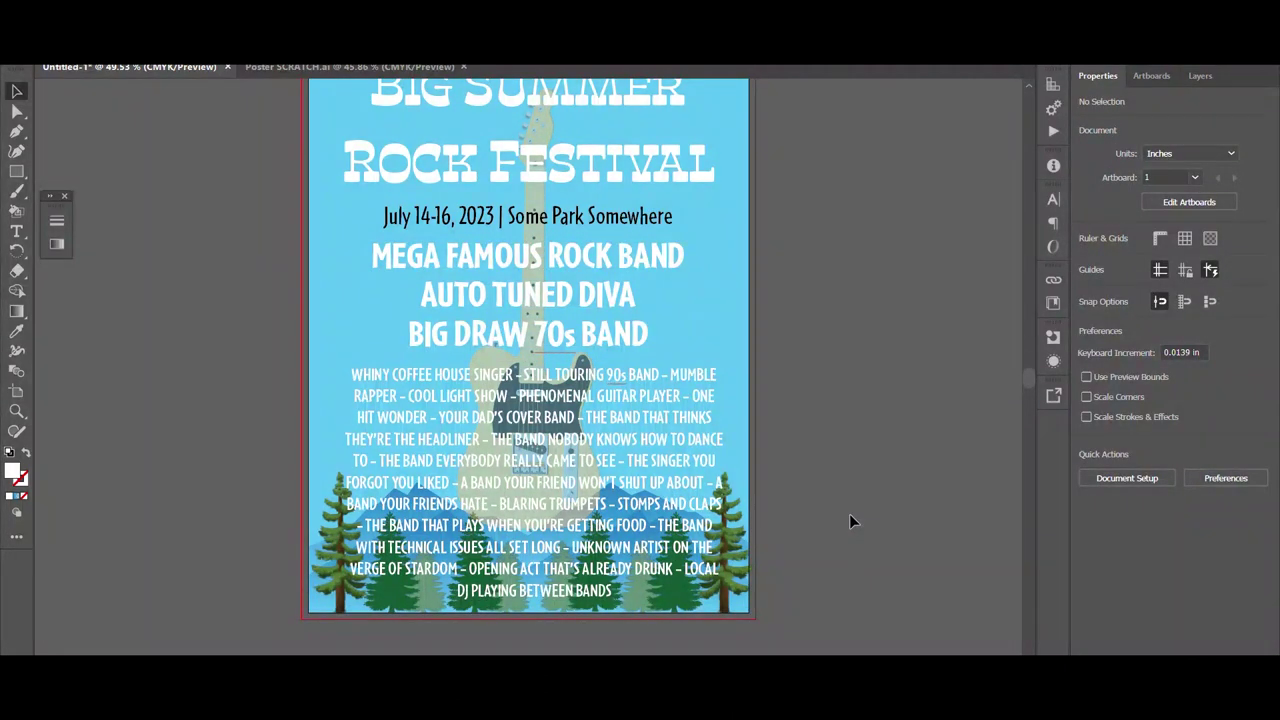
scroll(760, 241, "up", 1)
left_click(591, 240)
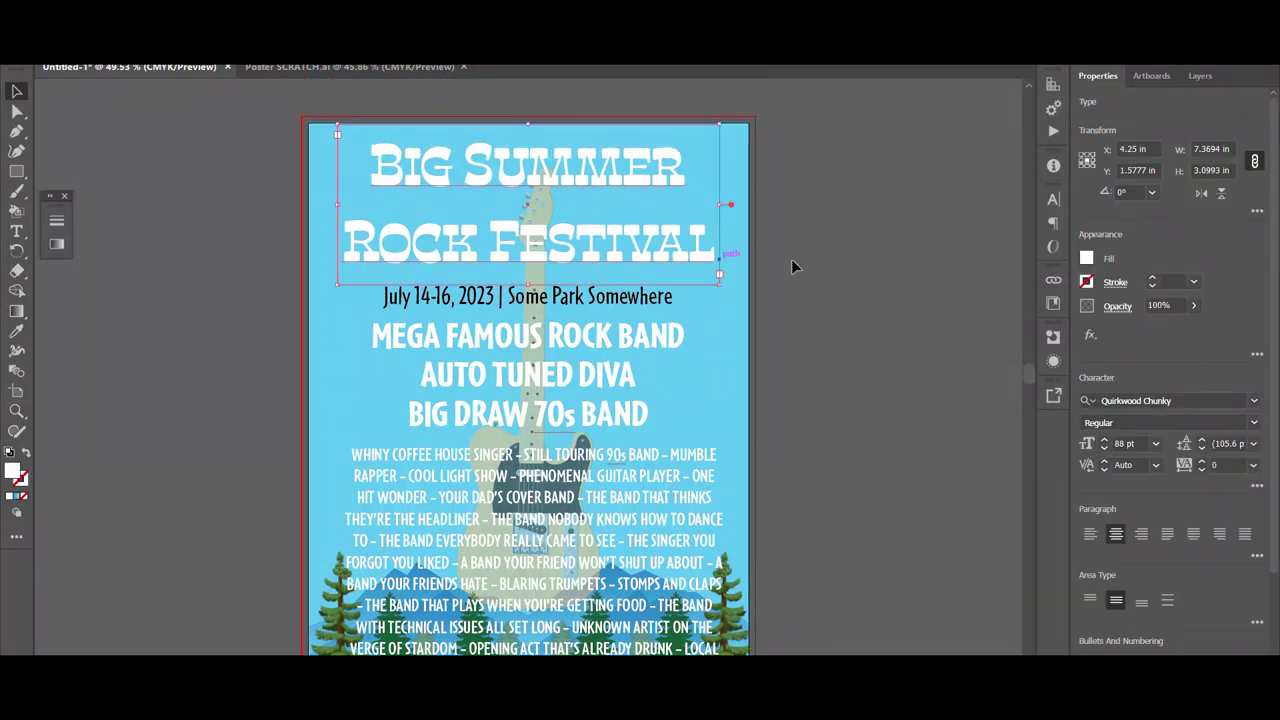
left_click(1202, 449)
left_click(1202, 449)
left_click(1202, 449)
left_click(1202, 449)
left_click(1202, 449)
left_click(1202, 449)
left_click(1202, 449)
left_click(1202, 449)
left_click(1202, 449)
left_click(1202, 449)
left_click(1202, 449)
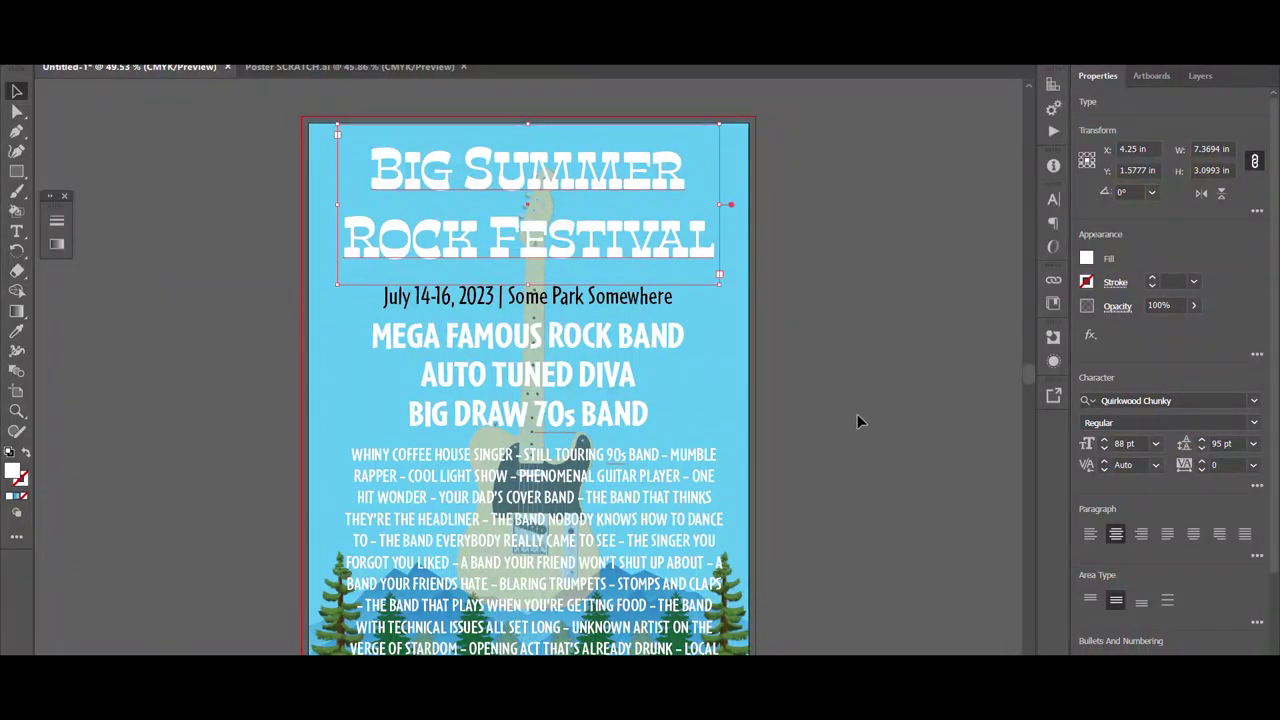
left_click_drag(528, 284, 530, 271)
Nudge the date line, band names and band list up beneath the title
scroll(1160, 548, "down", 3)
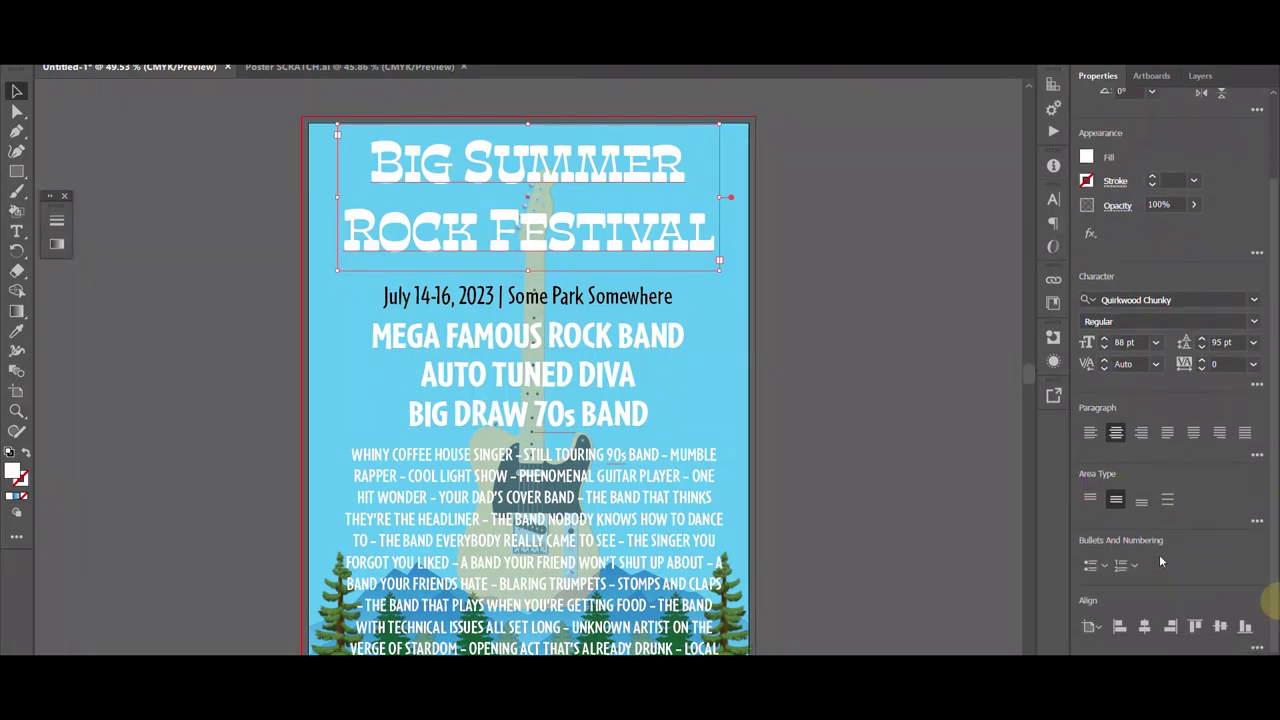
left_click_drag(528, 315, 525, 306)
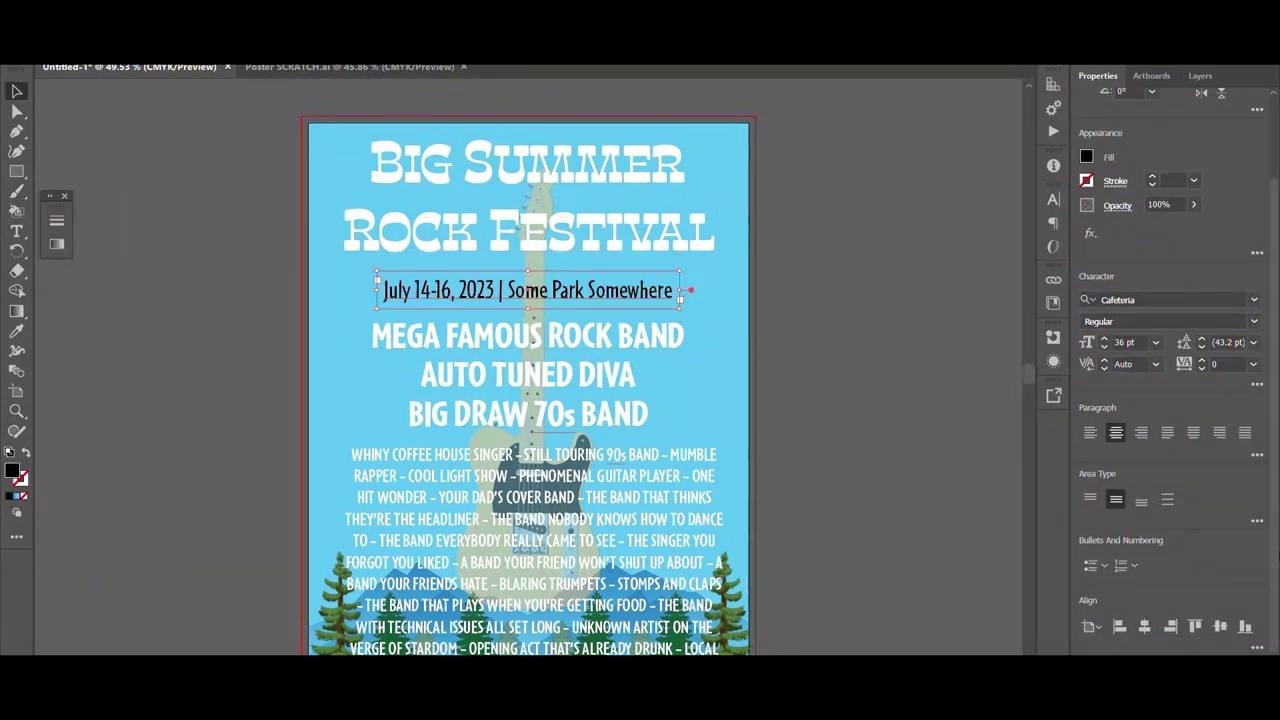
key("Up")
key("Up")
key("Up")
key("Up")
key("Up")
key("Up")
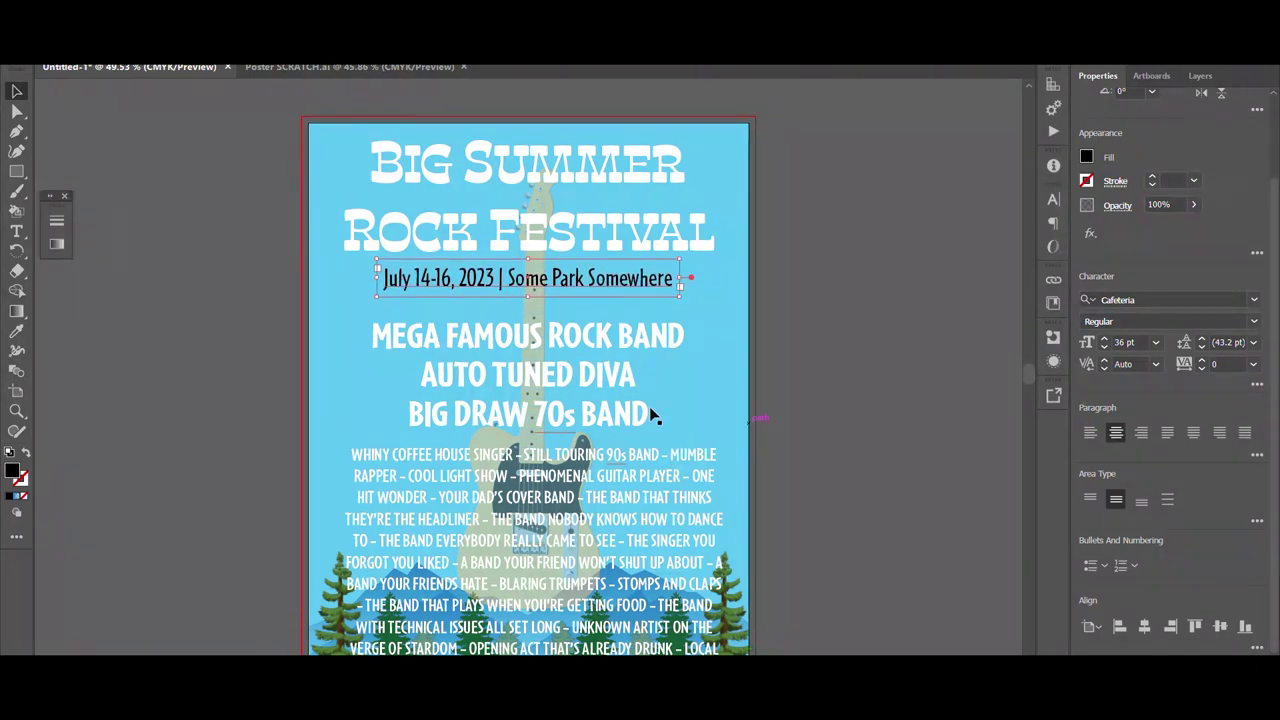
left_click(528, 374)
key("Up")
key("Up")
key("Up")
key("Up")
key("Up")
key("Up")
key("Up")
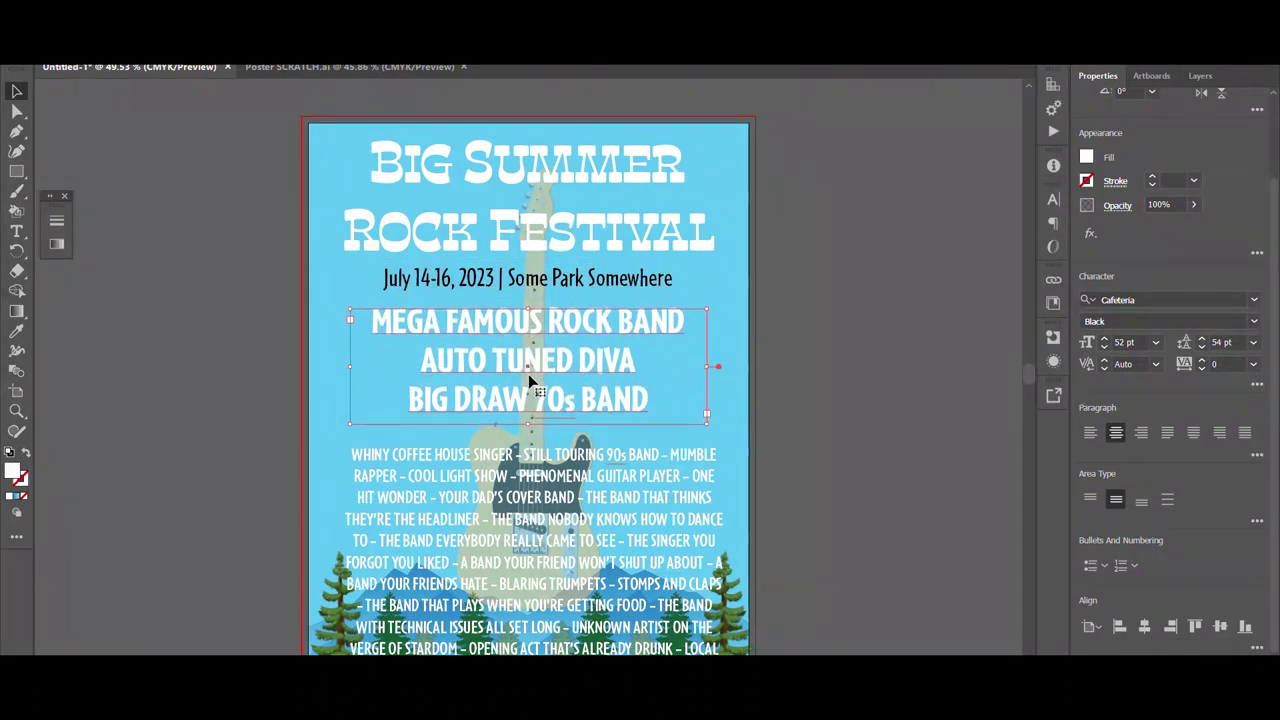
key("Up")
key("Up")
left_click(527, 513)
key("Up")
key("Up")
key("Up")
key("Up")
key("Up")
key("Up")
key("Up")
key("Up")
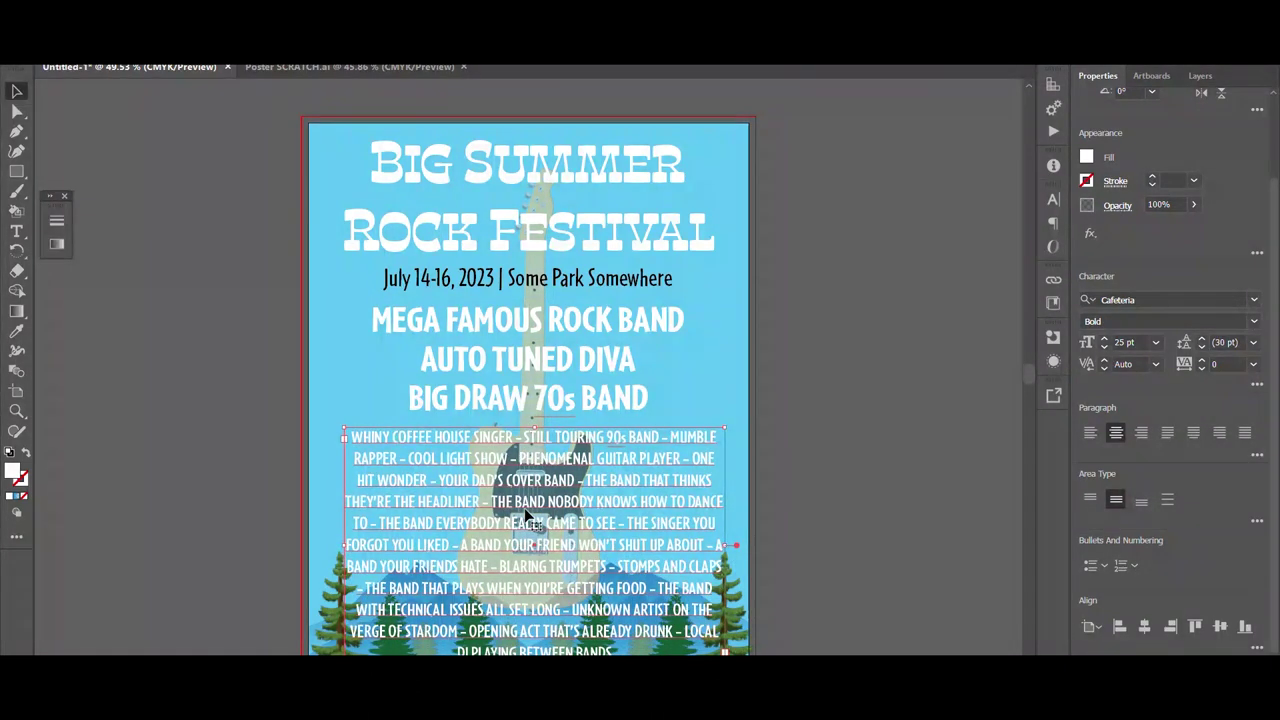
left_click(929, 366)
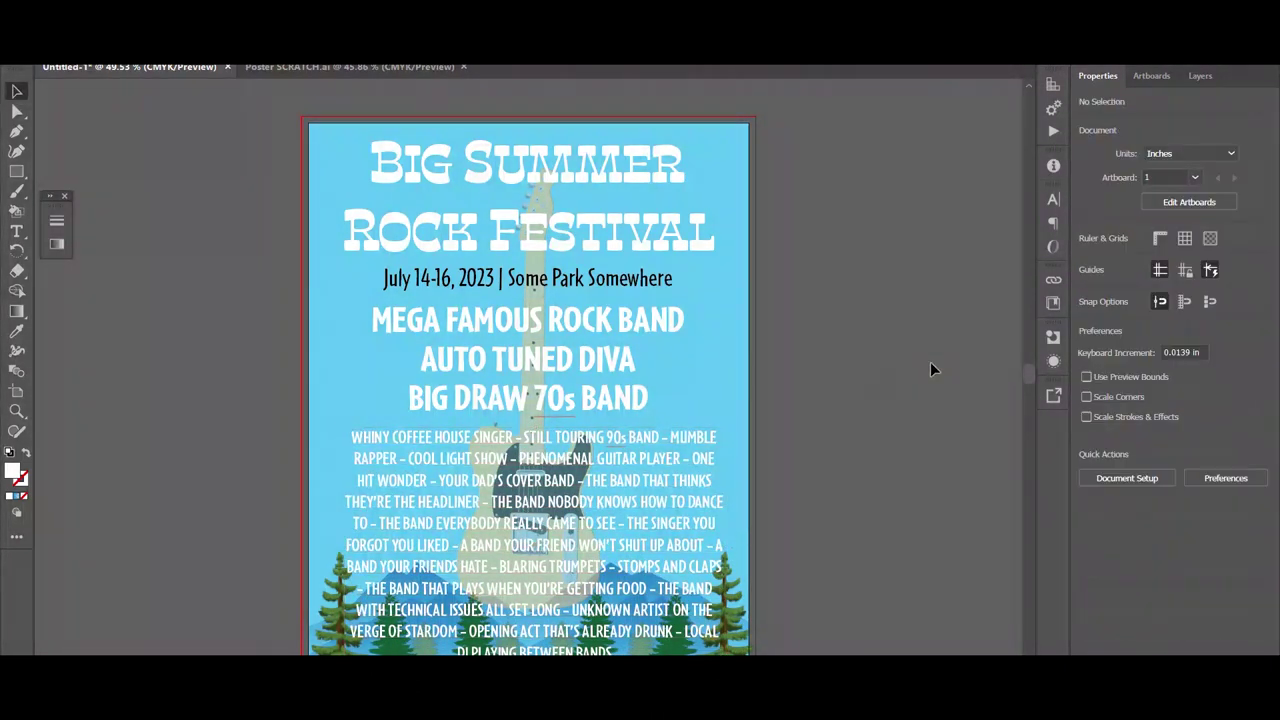
scroll(803, 239, "down", 2)
scroll(795, 240, "up", 1)
scroll(795, 241, "up", 1)
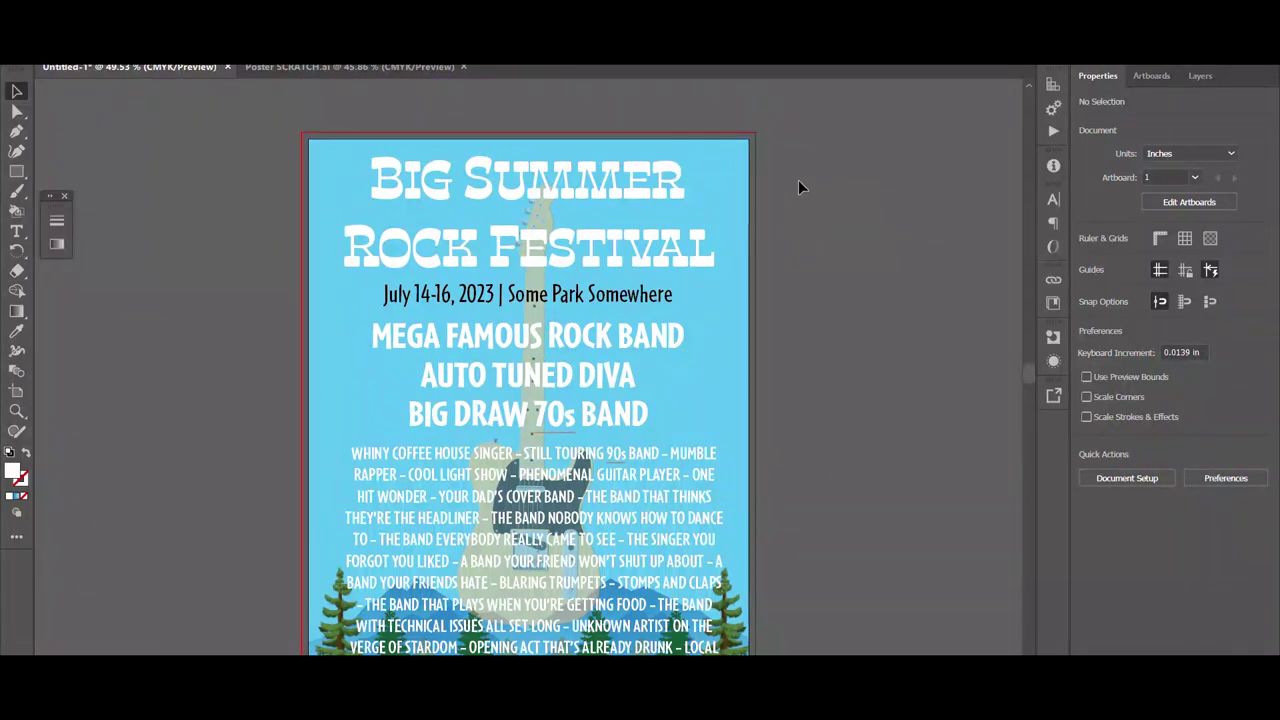
left_click(555, 184)
Give the festival title a drop shadow at 52% opacity
left_click(1090, 335)
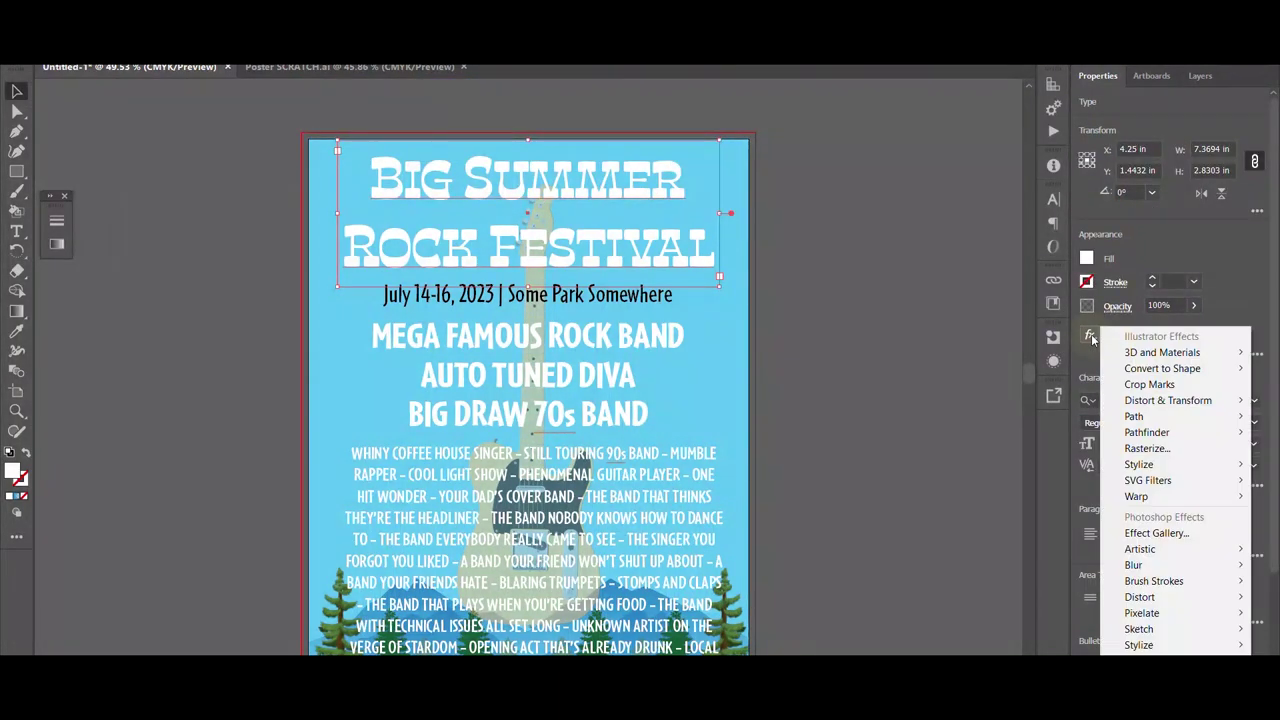
mouse_move(1140, 464)
left_click(1026, 465)
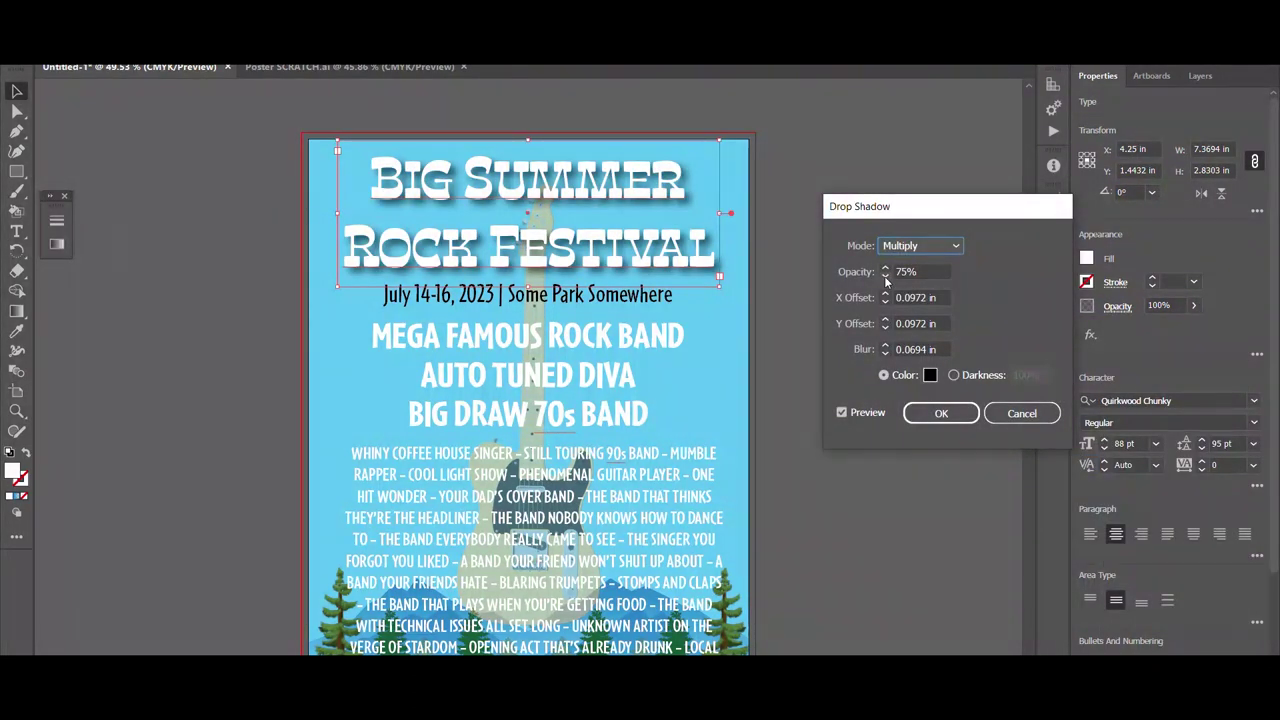
left_click(885, 276)
left_click(885, 276)
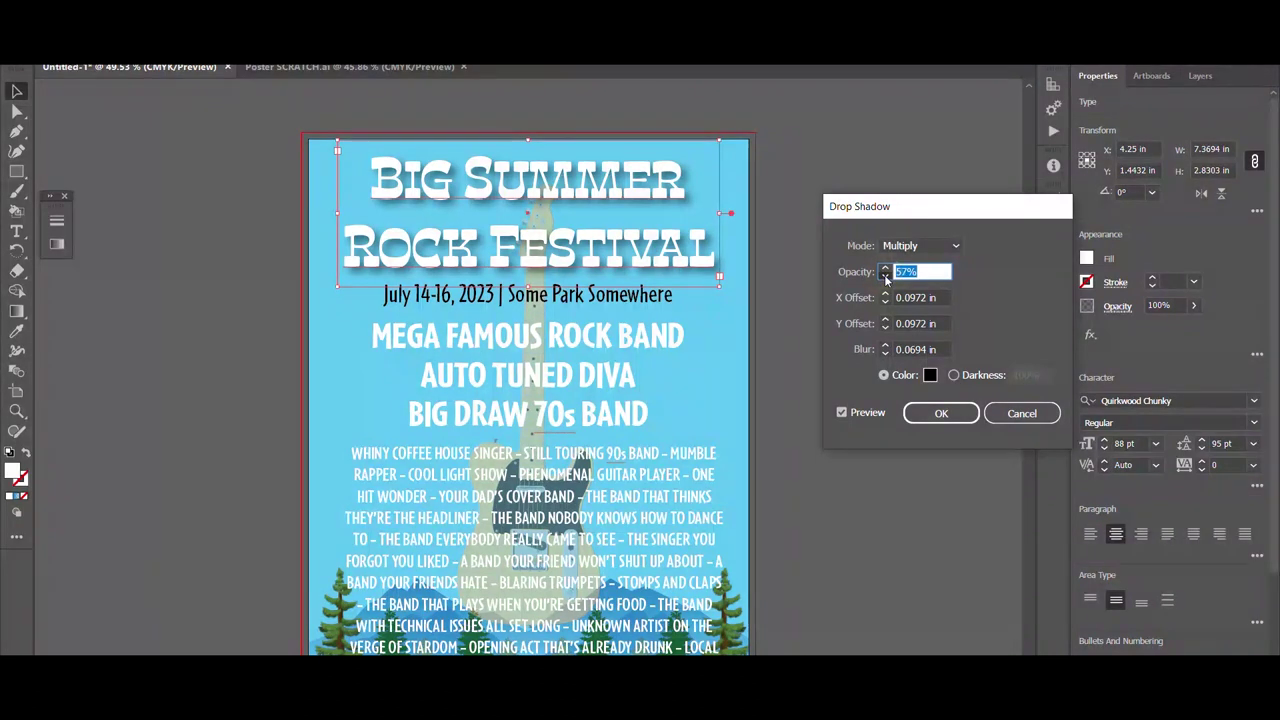
left_click(941, 413)
Add drop shadows to the date line and the headliner band names
left_click(594, 303)
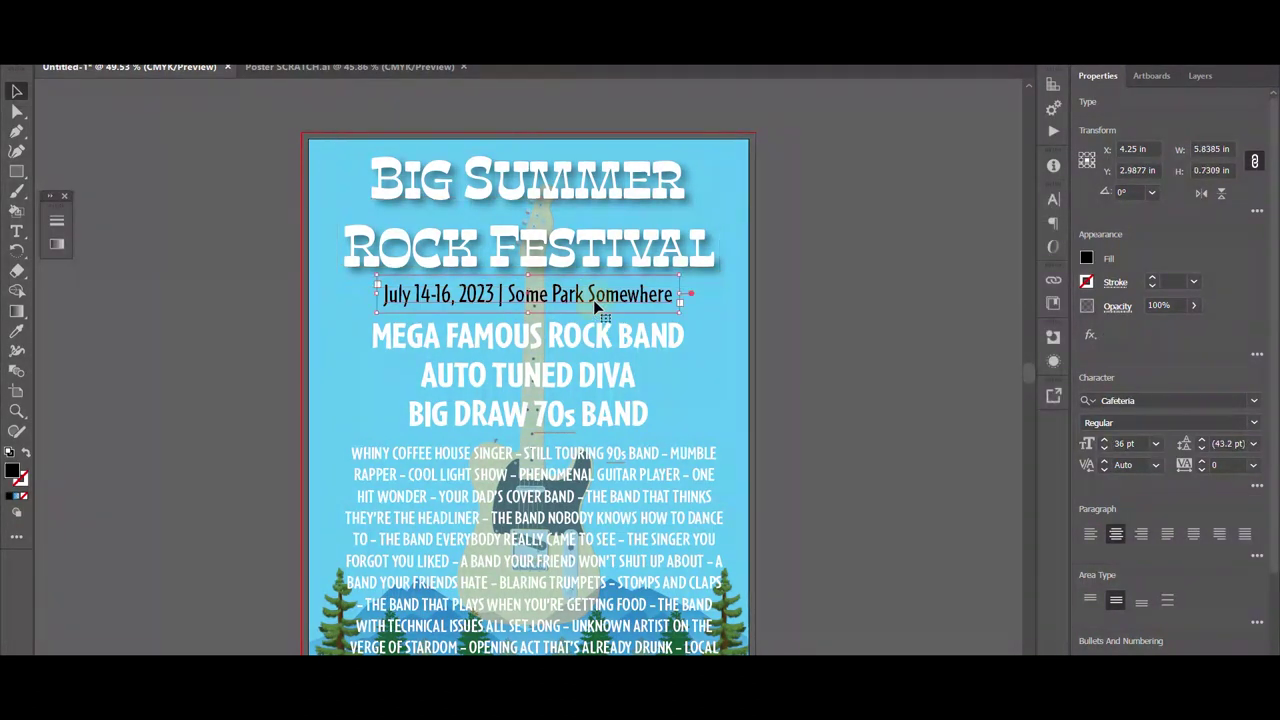
left_click(1095, 337)
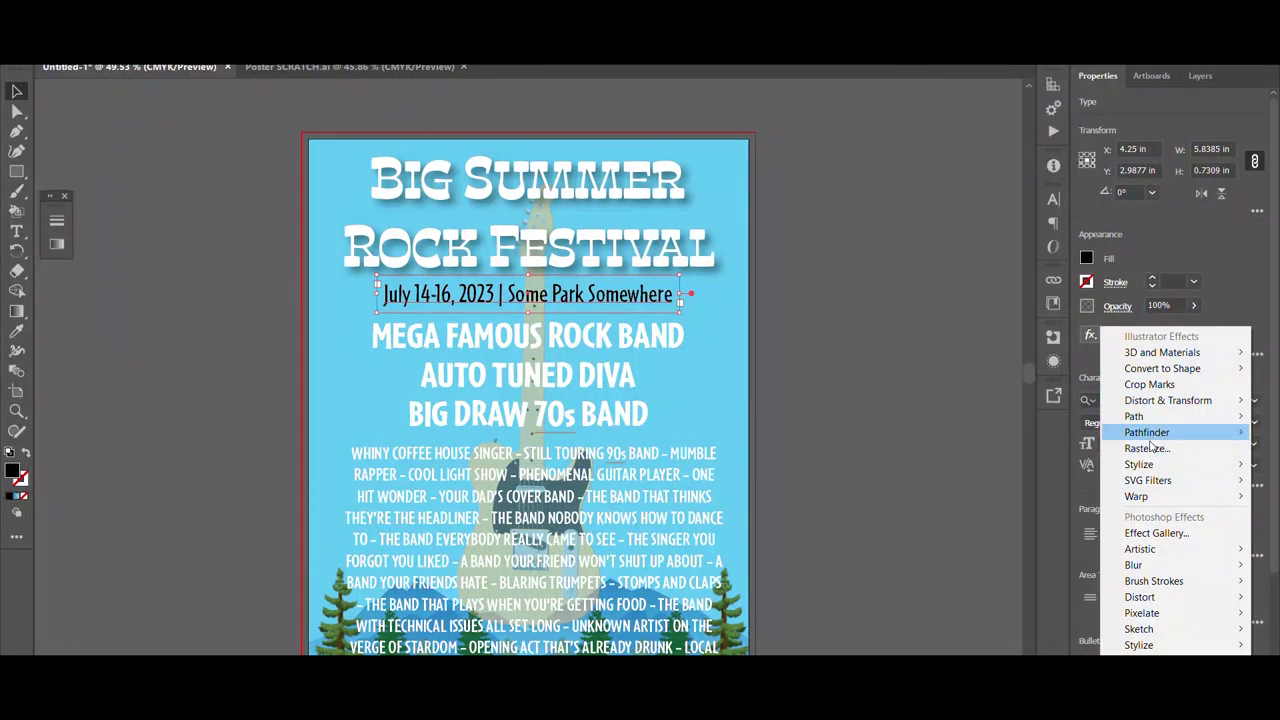
left_click(1005, 462)
left_click(941, 413)
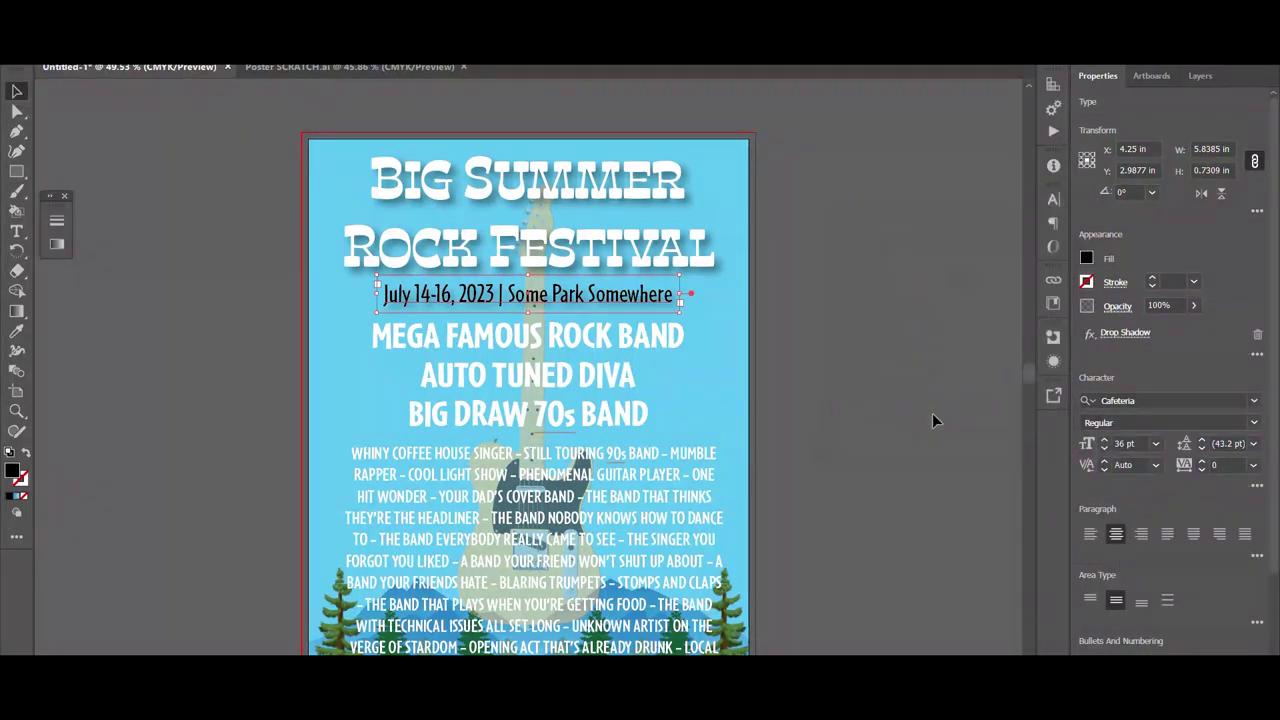
left_click(602, 372)
left_click(1090, 335)
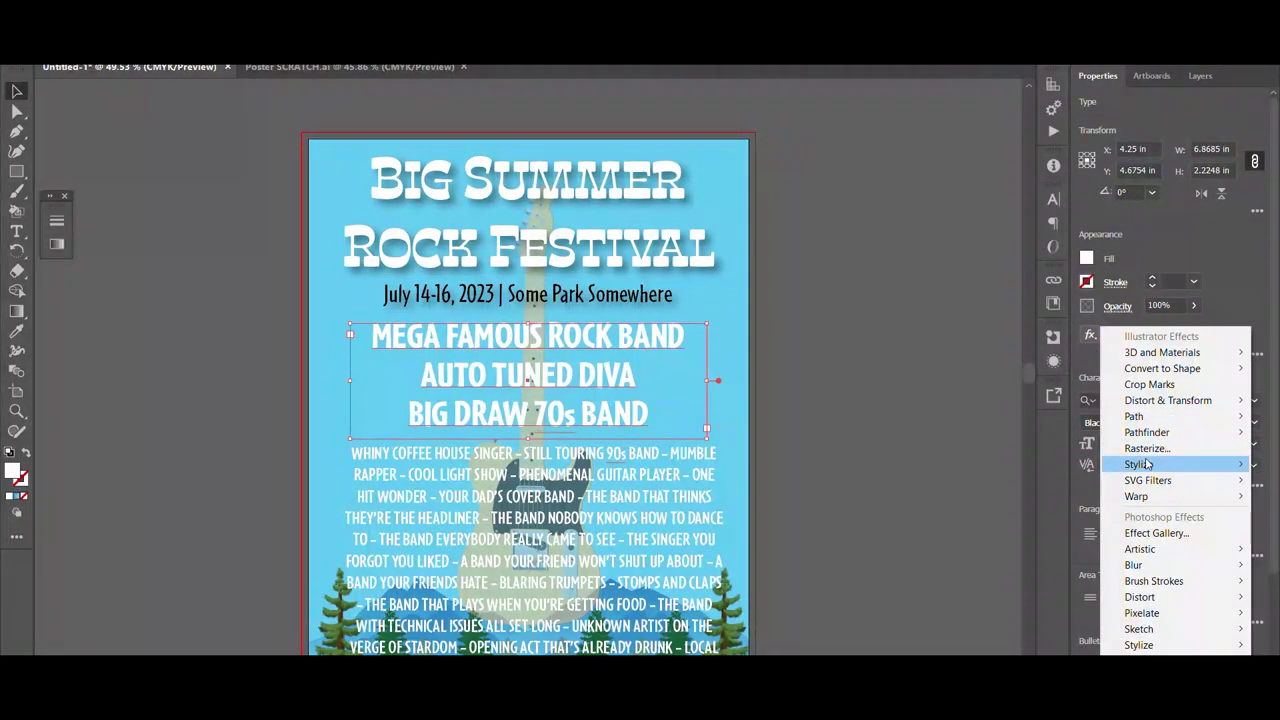
mouse_move(1140, 464)
left_click(1005, 463)
left_click(952, 413)
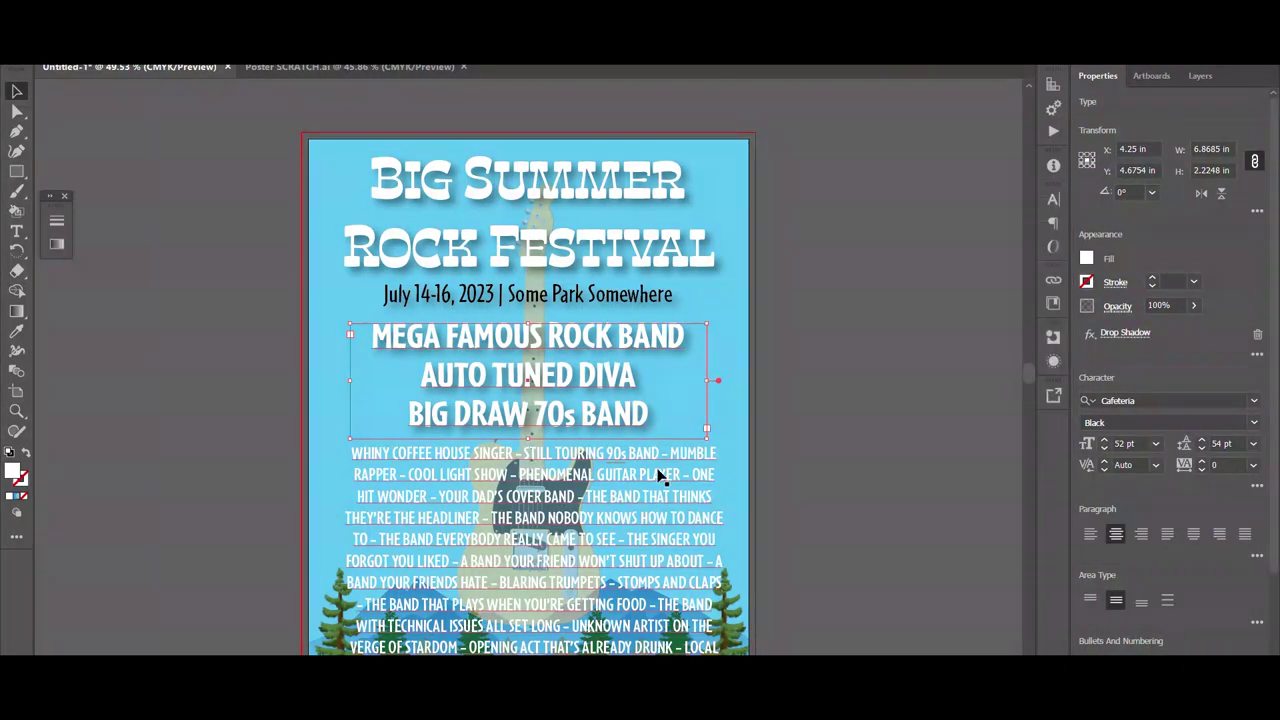
Add a drop shadow to the band list paragraph
left_click(662, 475)
left_click(1092, 336)
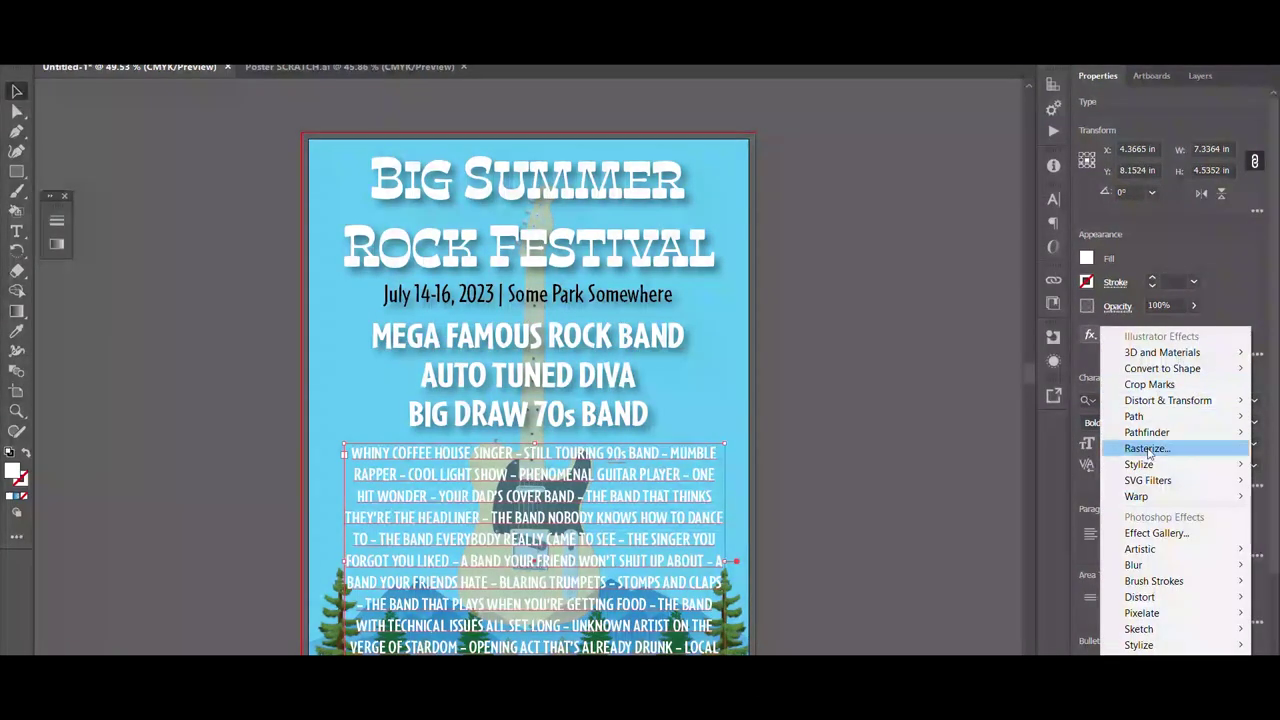
mouse_move(1140, 461)
left_click(1000, 461)
left_click(920, 414)
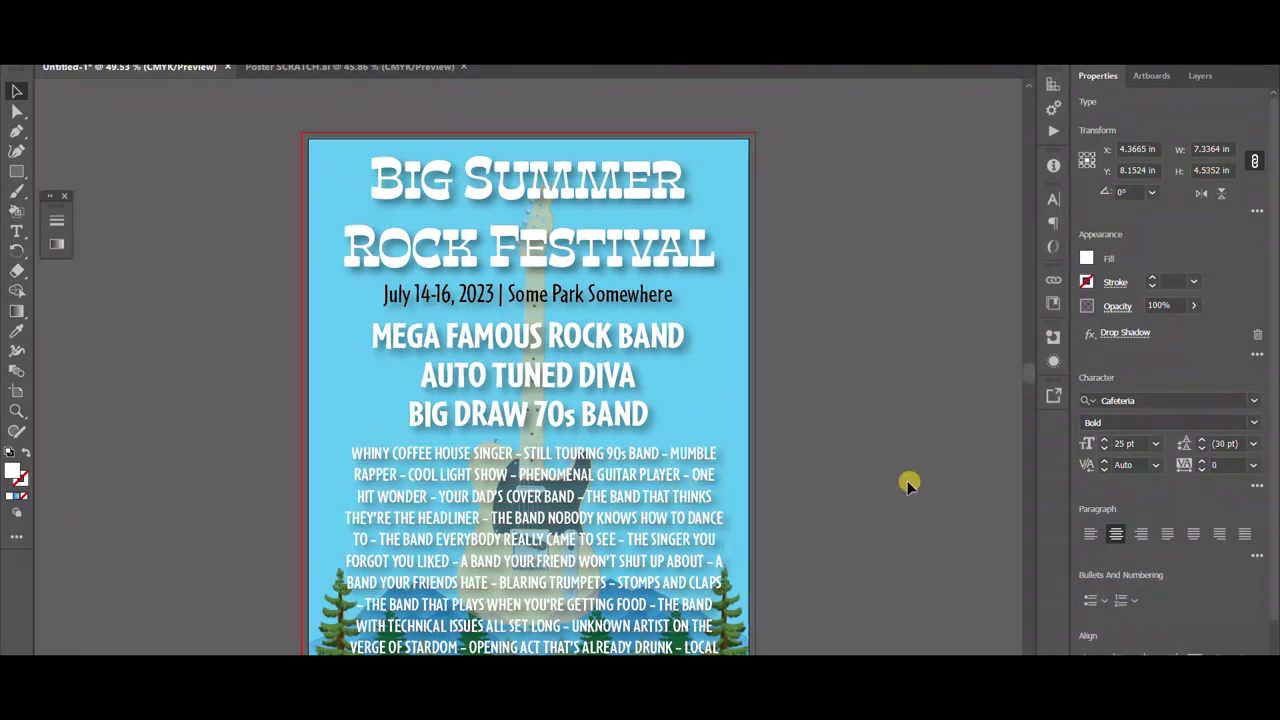
left_click(822, 416)
scroll(820, 414, "down", 2)
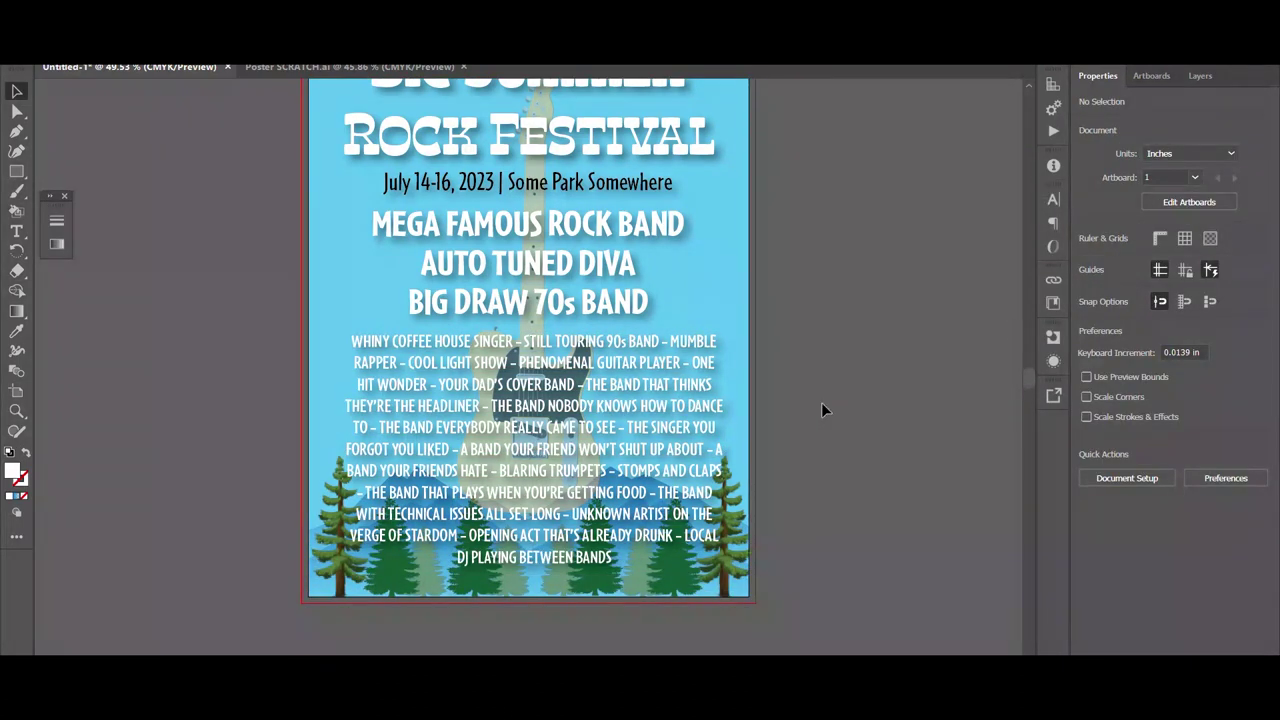
scroll(987, 337, "up", 2)
Hide the Text layer and fade the guitar to 34% opacity
left_click(1200, 118)
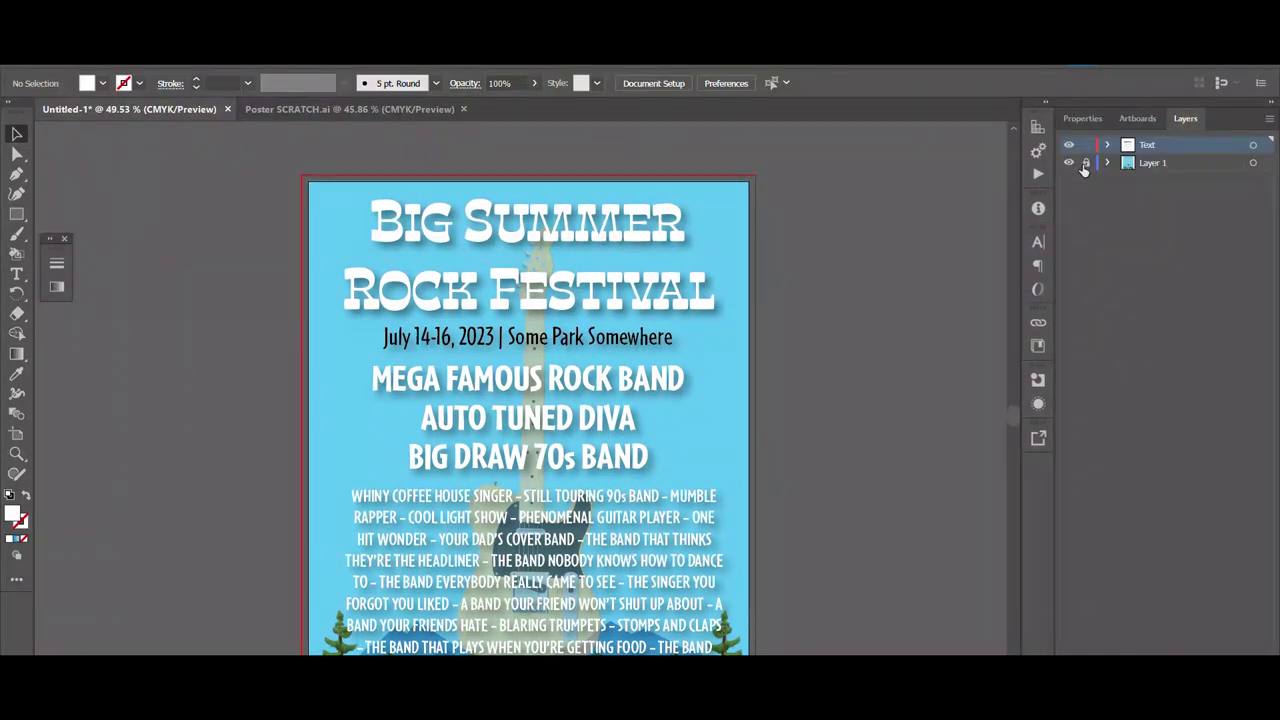
left_click(1146, 166)
left_click(1070, 146)
left_click(511, 544)
left_click(1082, 118)
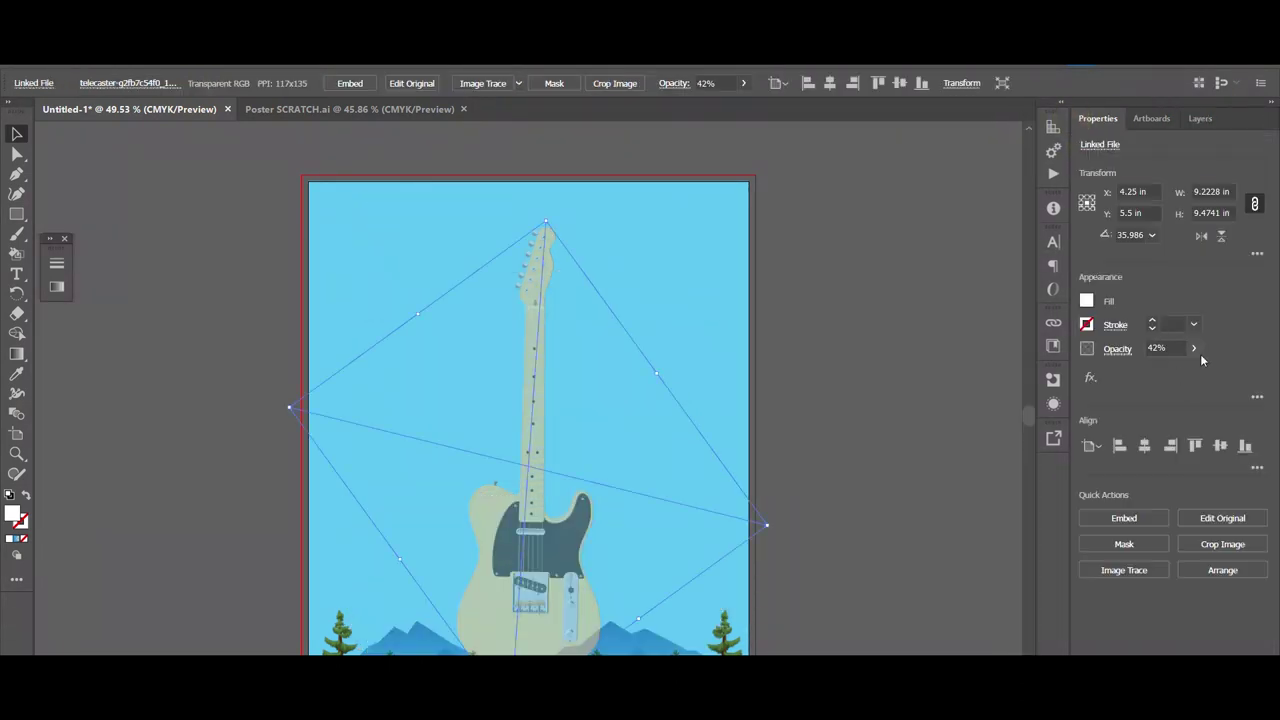
left_click(1193, 348)
left_click_drag(1157, 370, 1151, 371)
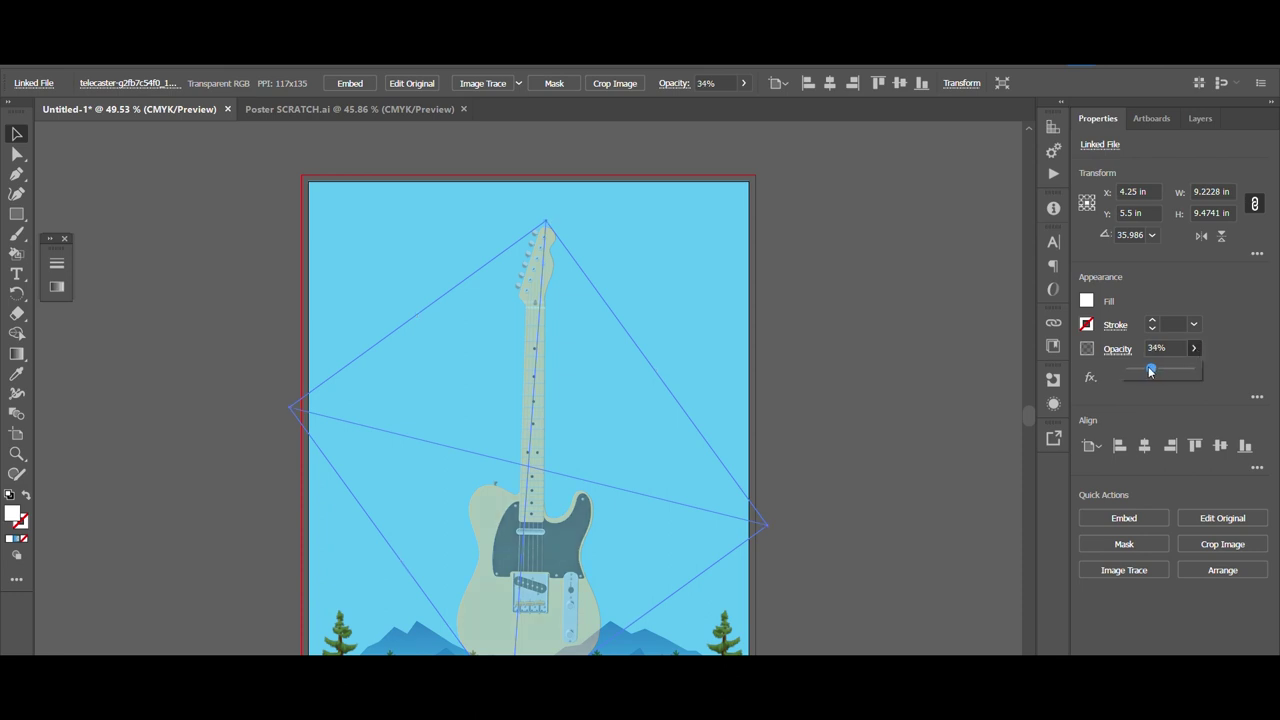
Show the Text layer again and lock Layer 1
left_click(1202, 121)
left_click(1069, 145)
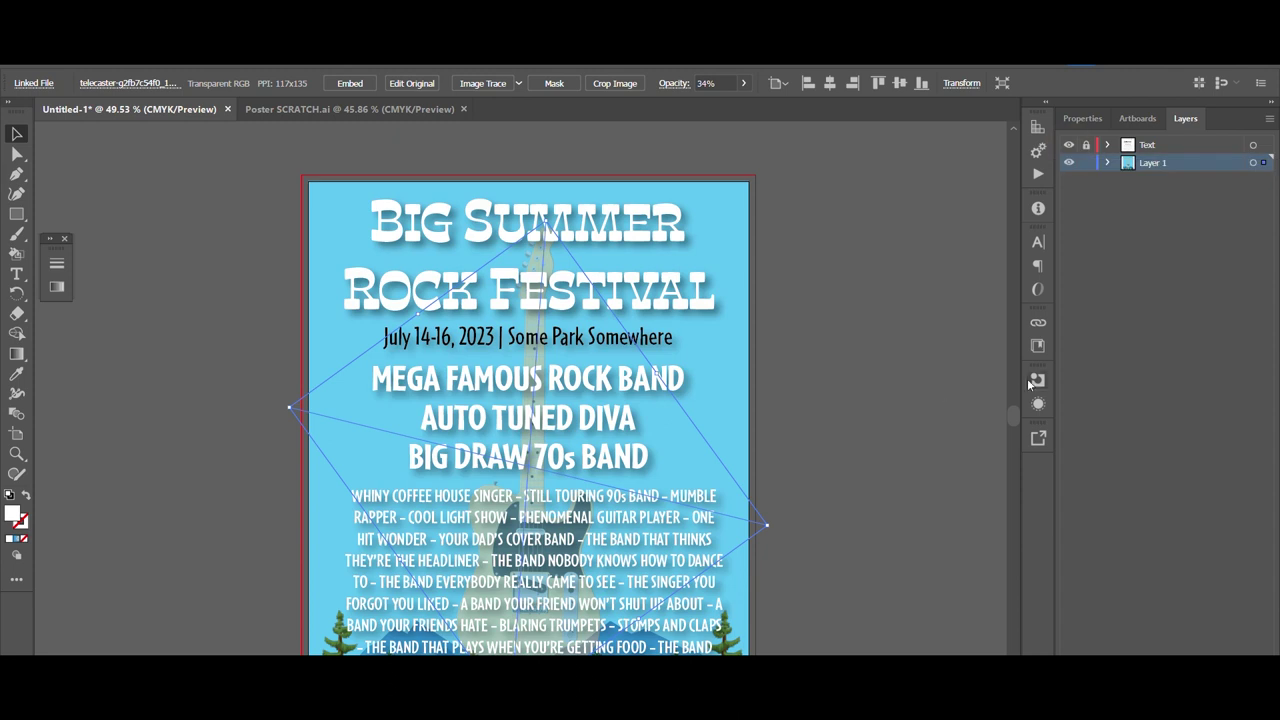
left_click(1088, 162)
scroll(893, 441, "down", 2)
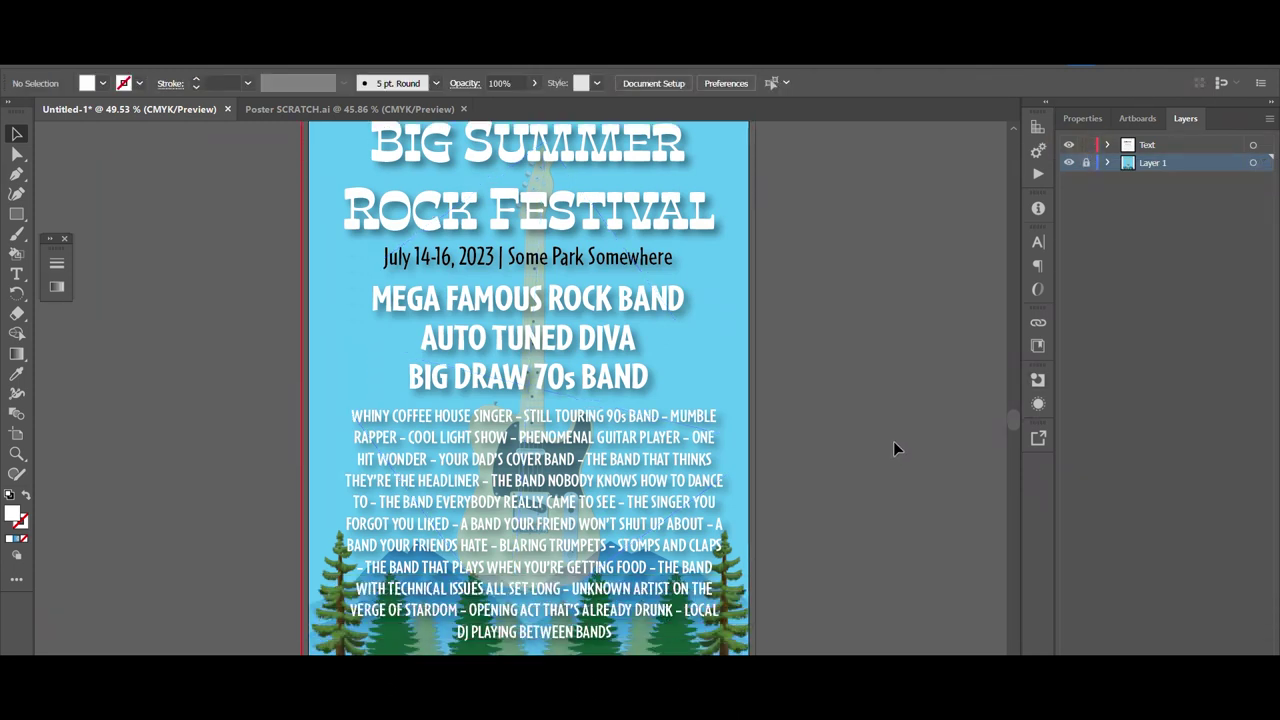
scroll(869, 447, "up", 1)
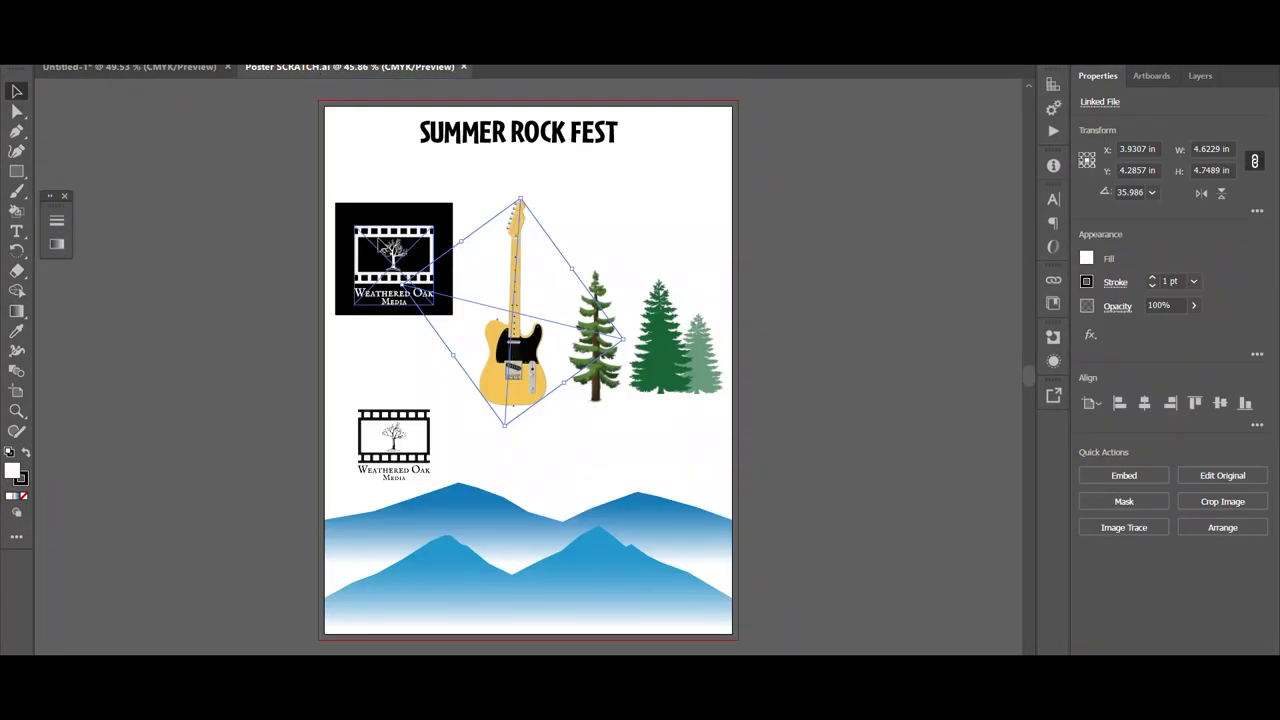
Paste the Weathered Oak Media logo from Poster SCRATCH.ai and scale it down at the poster's bottom
left_click(382, 232)
left_click(122, 66)
scroll(826, 450, "down", 1)
key("ctrl+v")
left_click_drag(528, 372, 861, 496)
left_click_drag(814, 450, 535, 540)
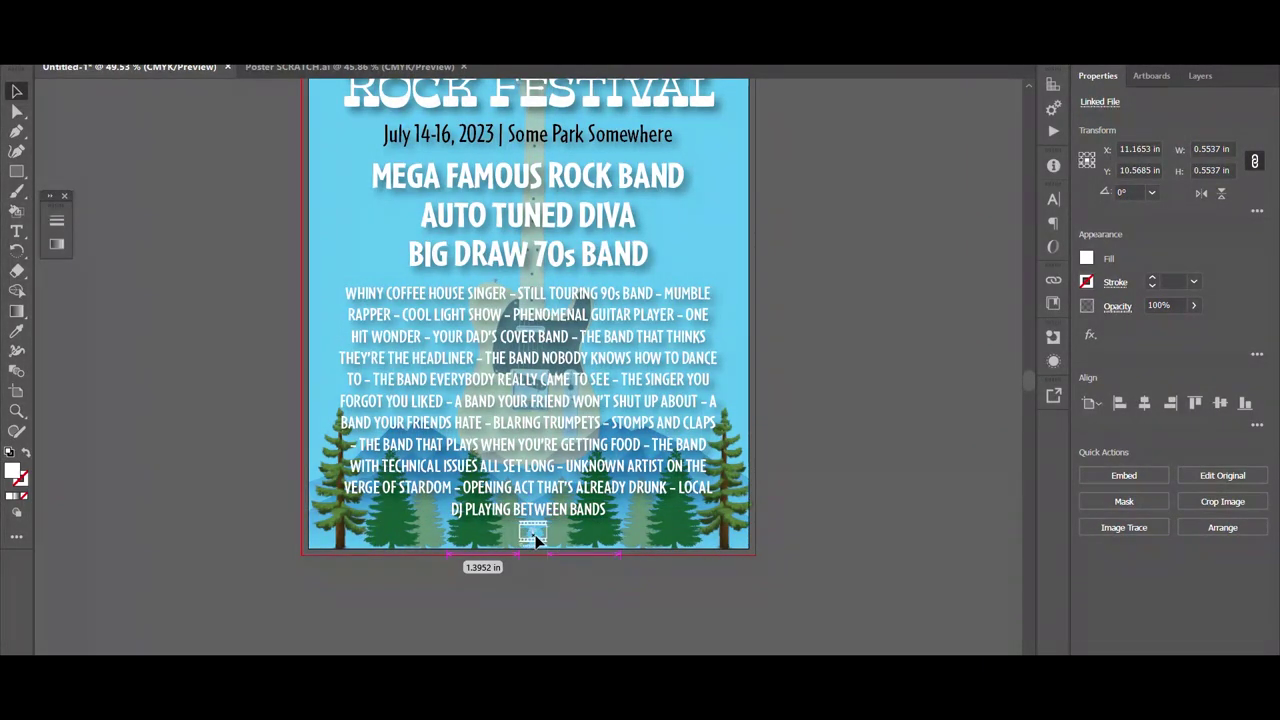
Shrink the logo to about 0.49 in wide and centre it horizontally beneath the band list
scroll(535, 540, "up", 5)
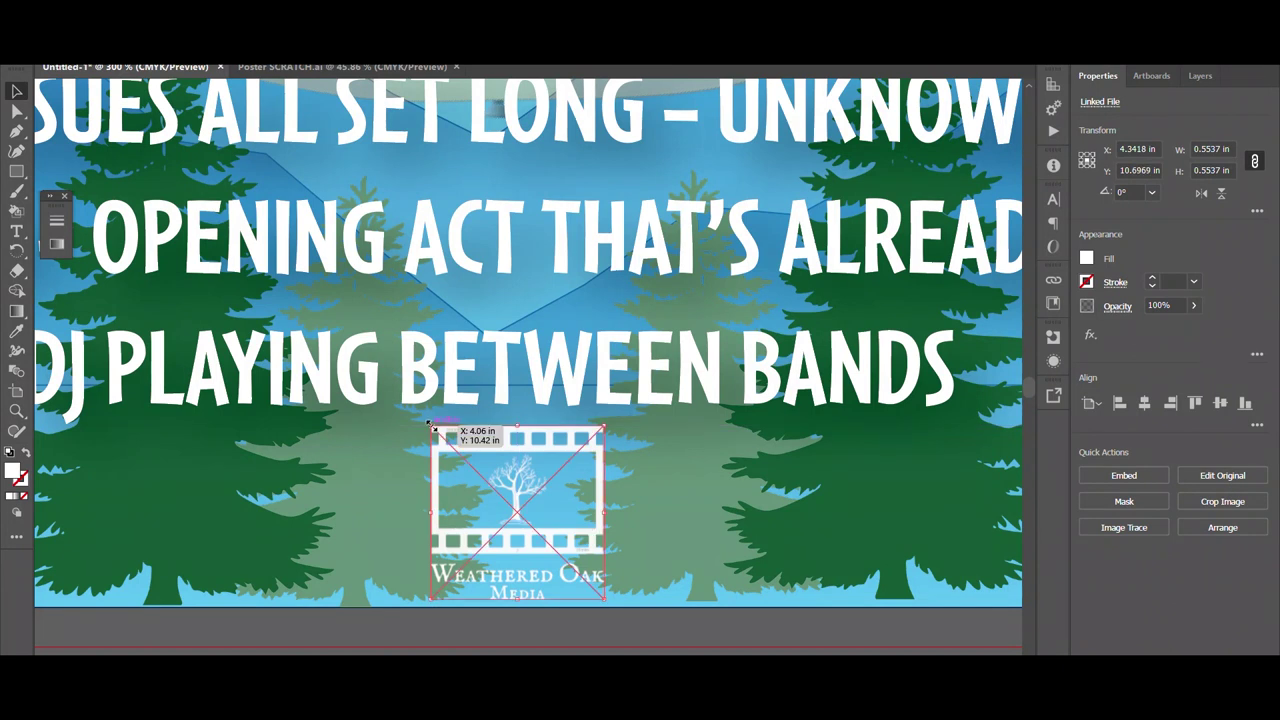
left_click_drag(433, 428, 452, 447)
left_click(1145, 404)
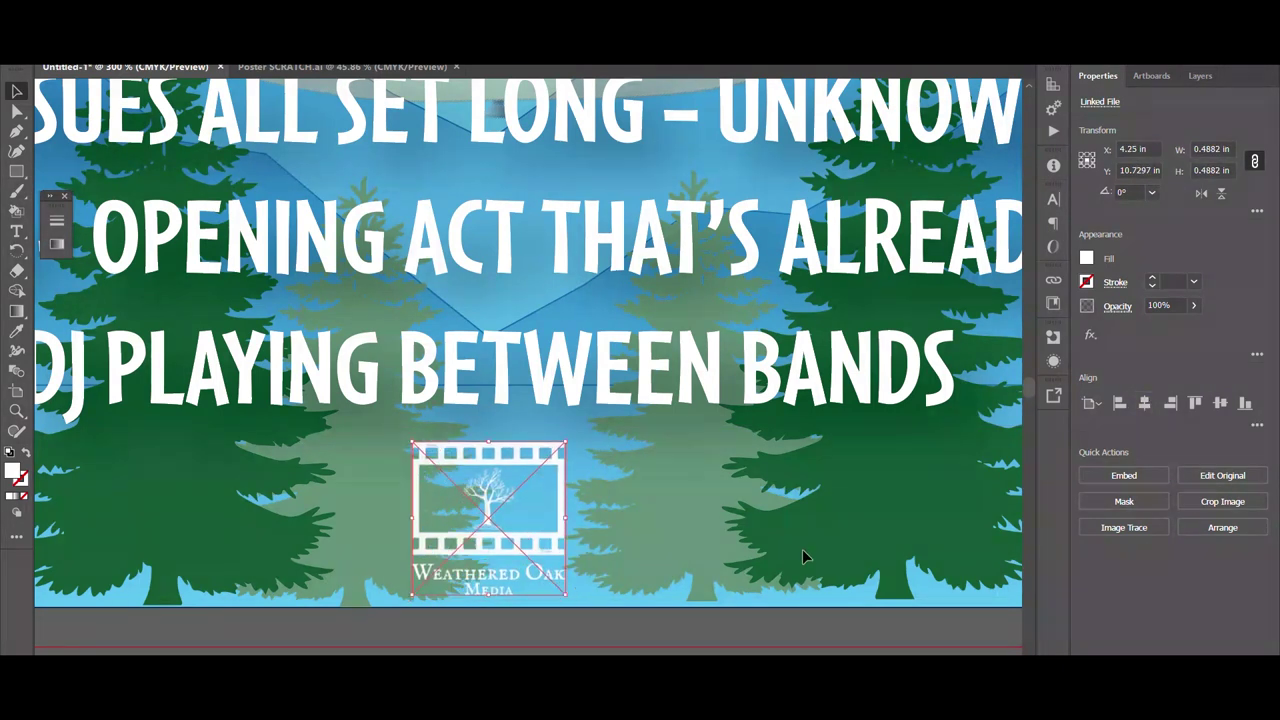
scroll(802, 556, "down", 5)
left_click(958, 612)
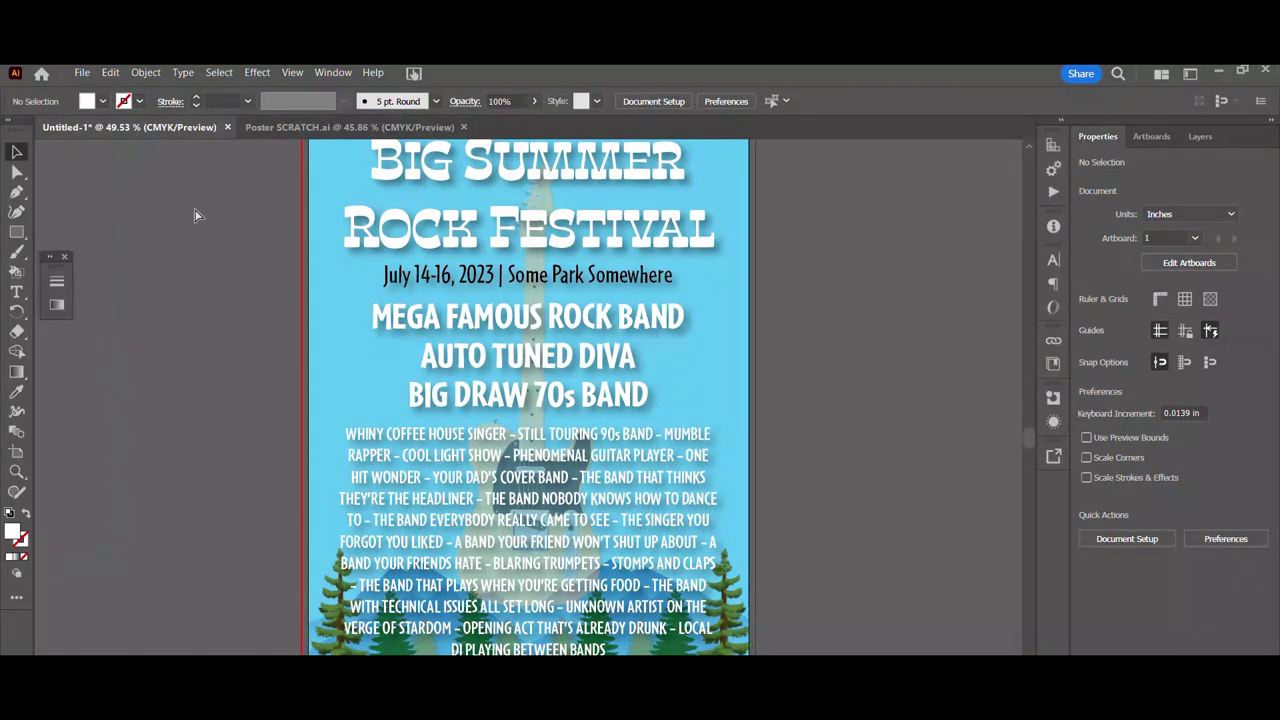
Select everything and convert the title, date line and band text to outlines with Type > Create Outlines
key("ctrl+a")
left_click(183, 73)
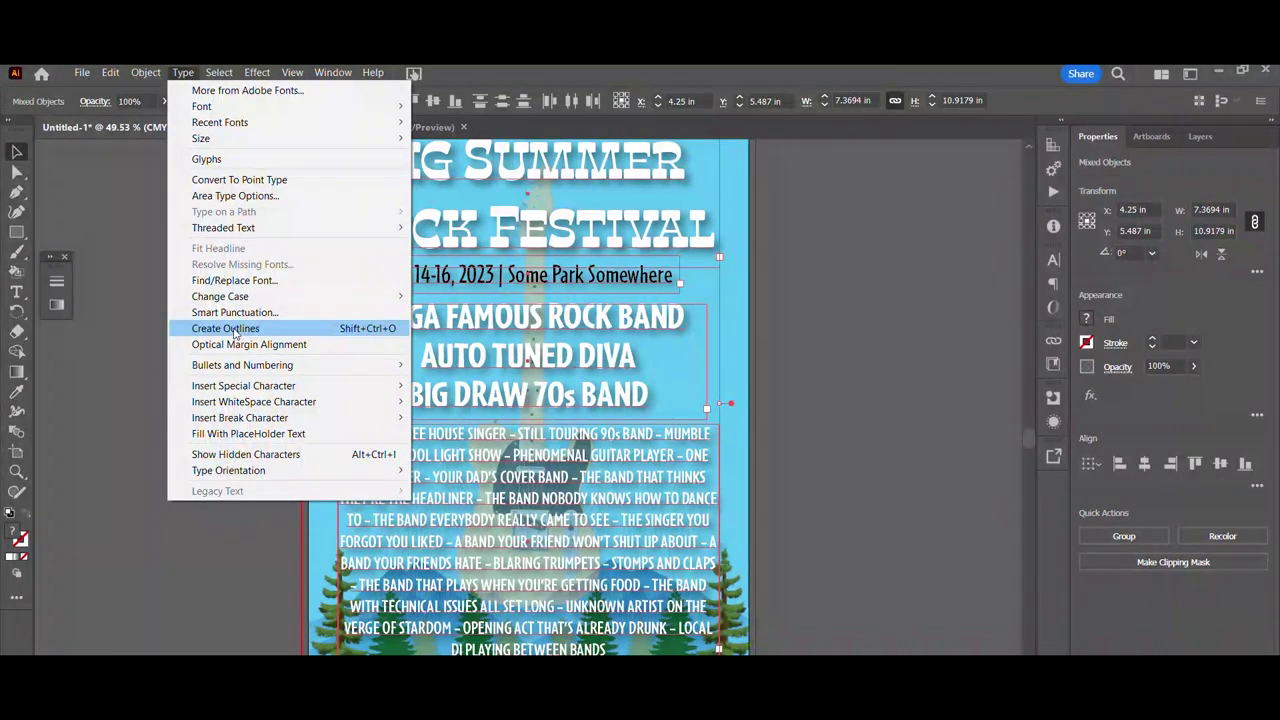
left_click(230, 330)
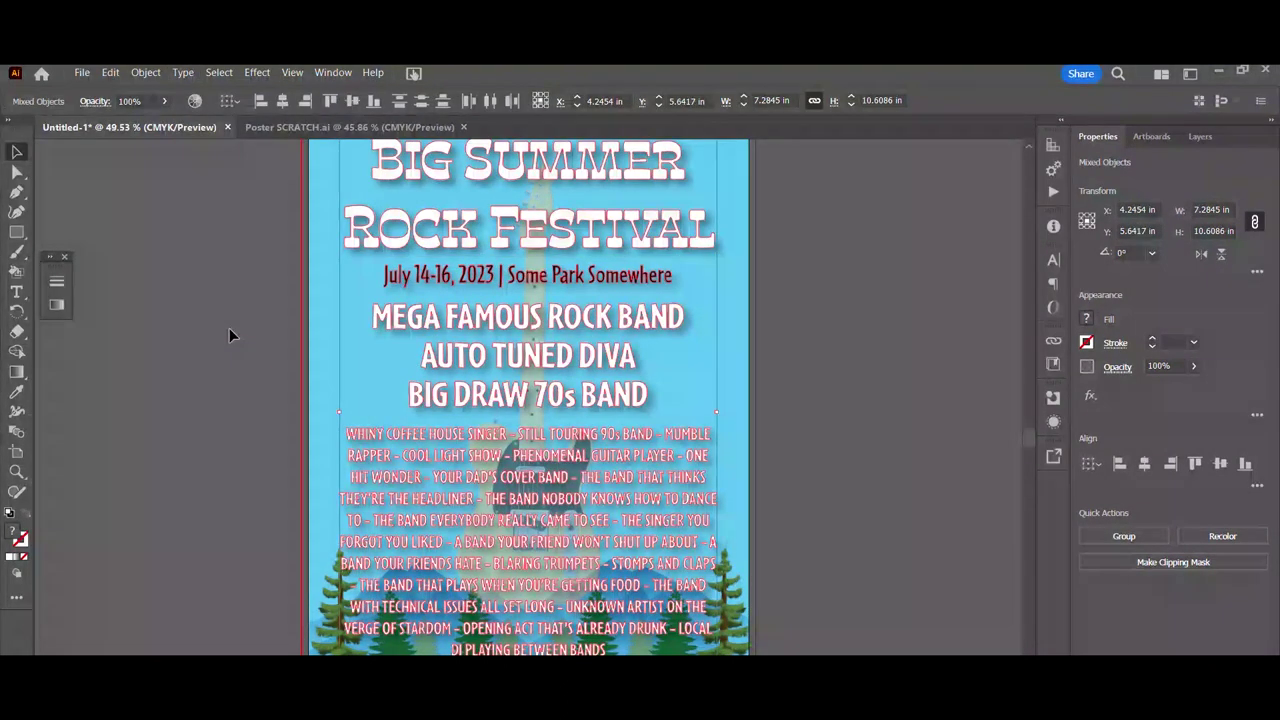
left_click(871, 467)
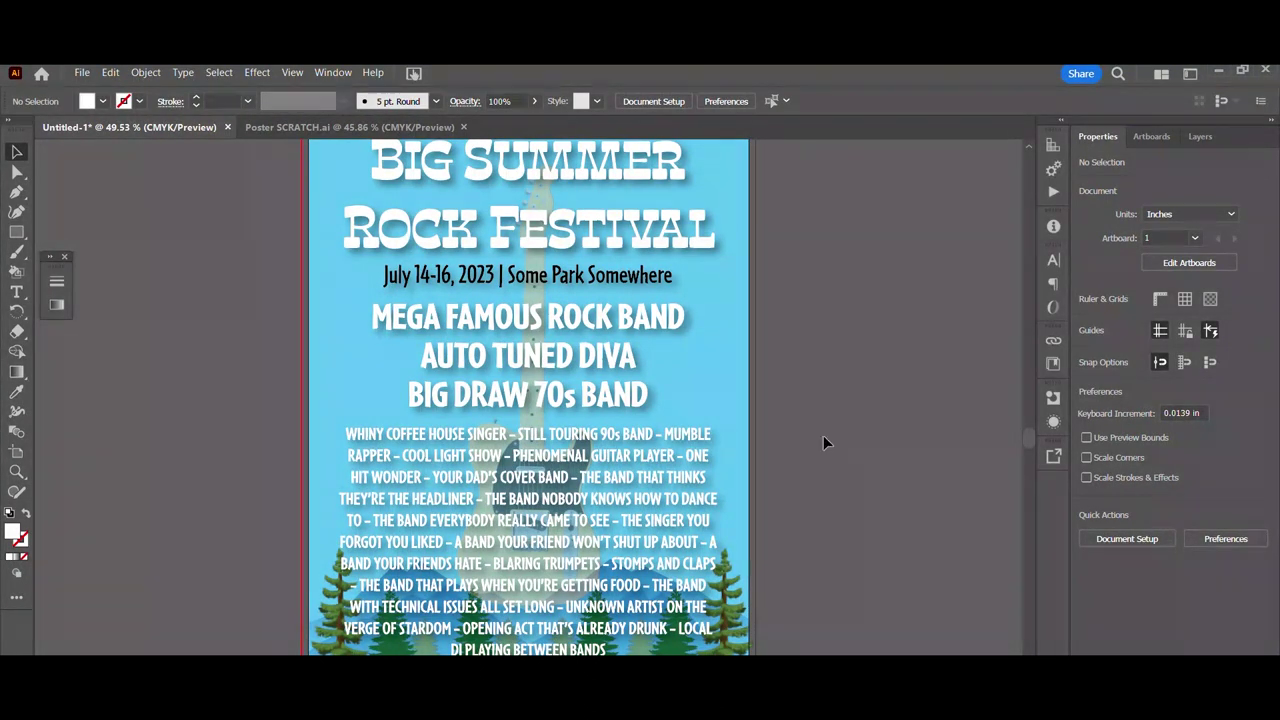
scroll(223, 339, "up", 1)
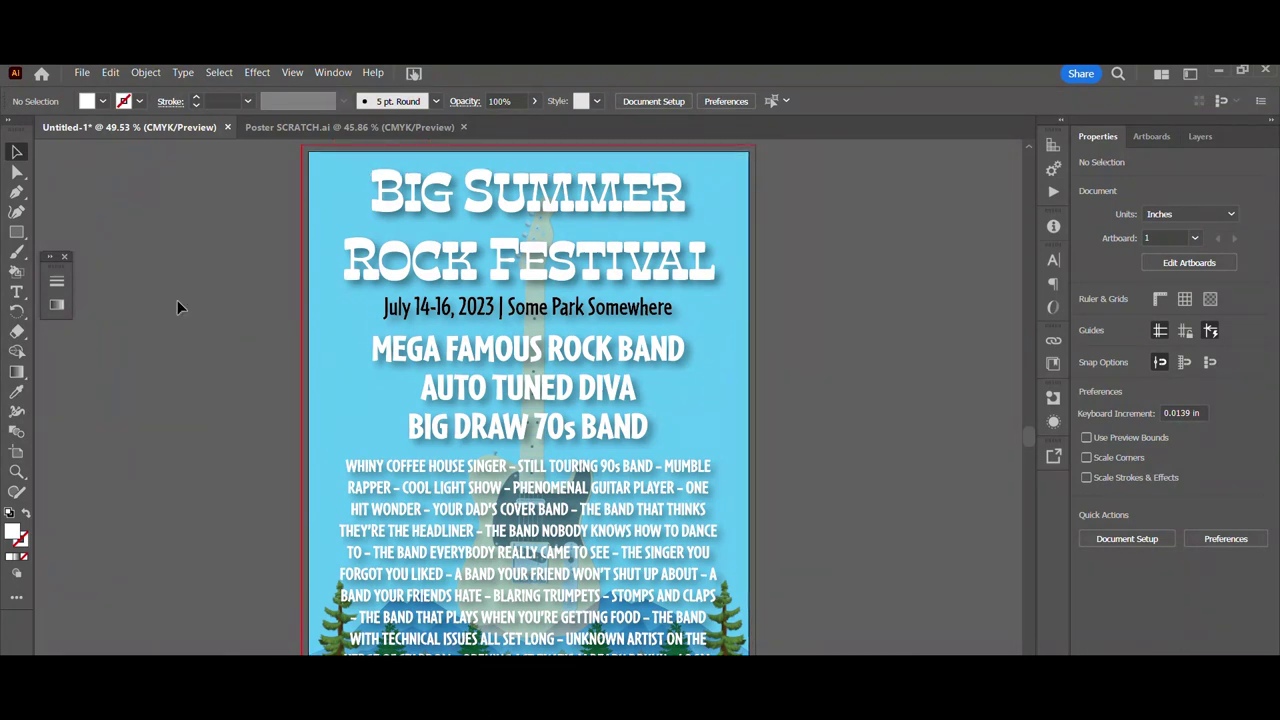
Start Save As on this computer and browse to the #CAPSTONE 309 2023 folder
left_click(82, 72)
left_click(120, 221)
left_click(299, 509)
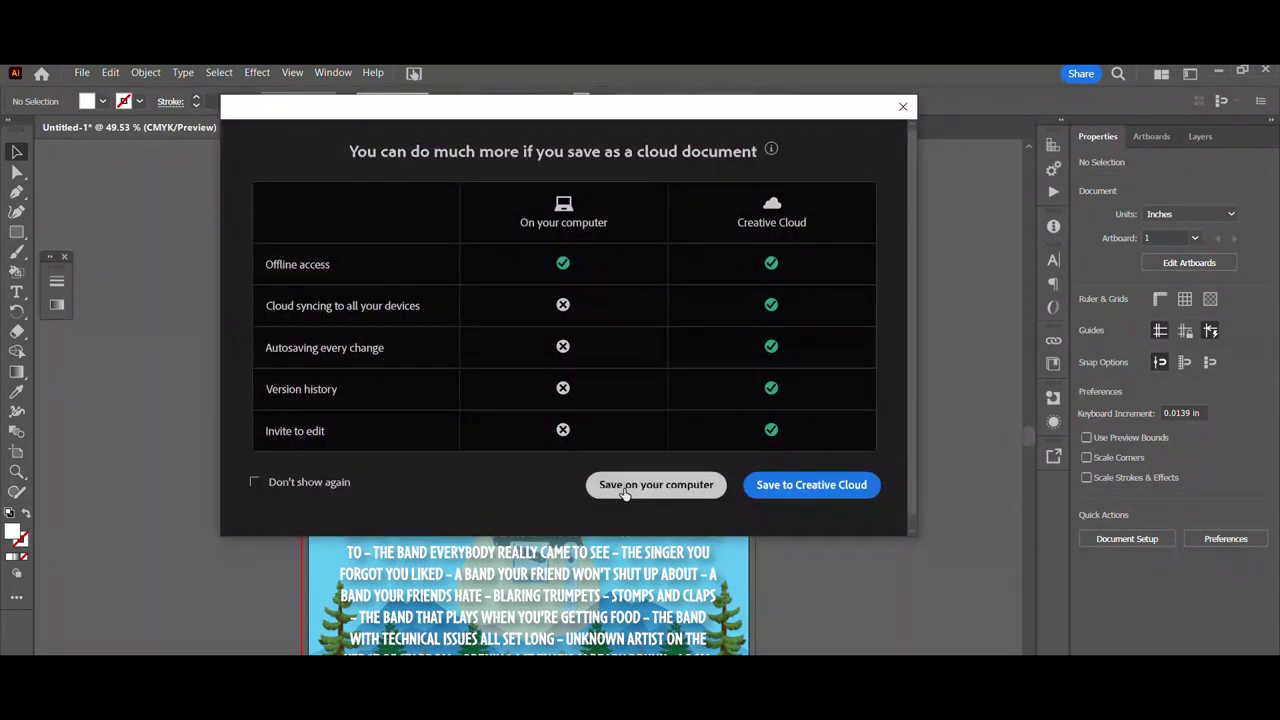
left_click(622, 488)
left_click(305, 102)
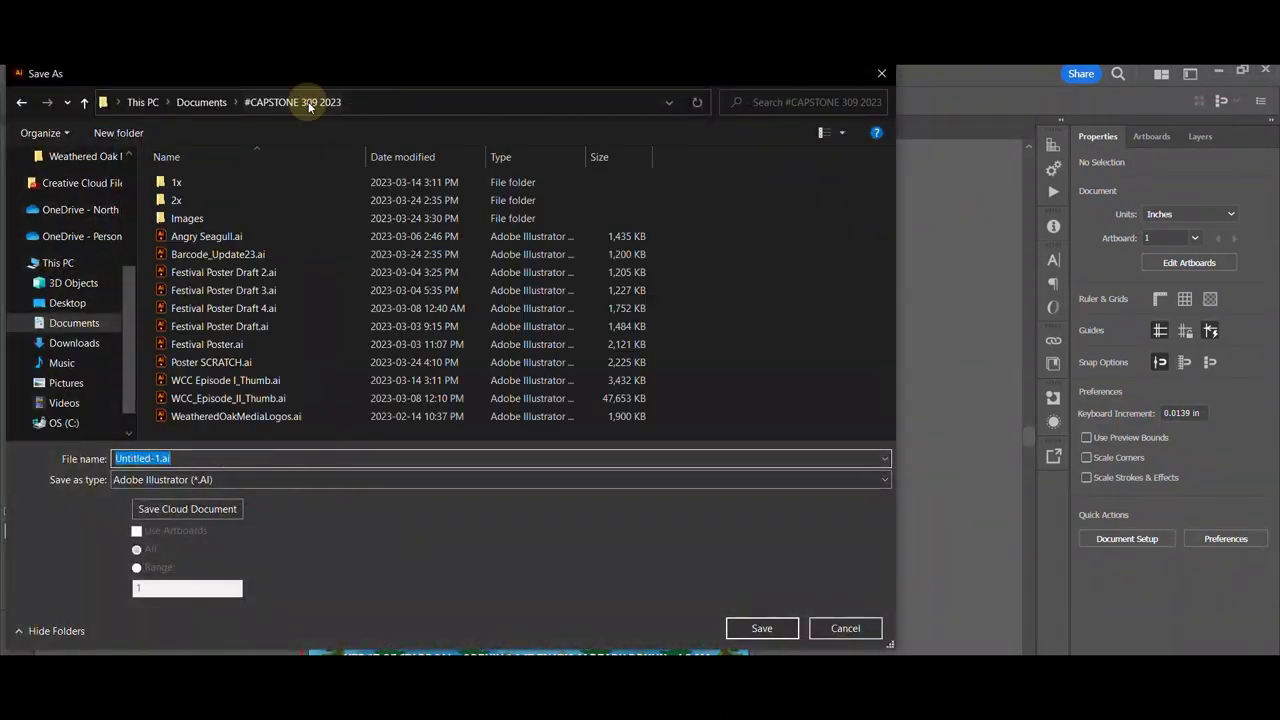
Name the file FestivalPoster5 and save it with the default Illustrator 2020 options
left_click(160, 458)
key("BackSpace")
key("BackSpace")
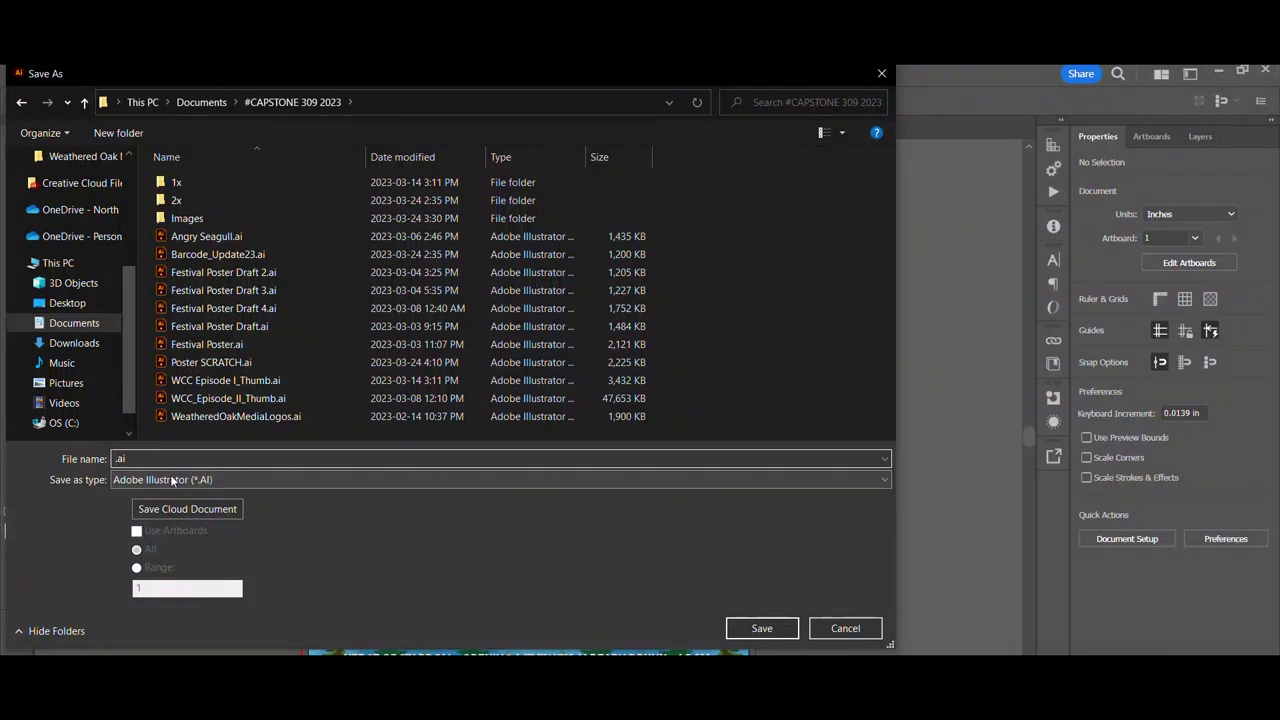
type("FestivalPoster5")
left_click(764, 628)
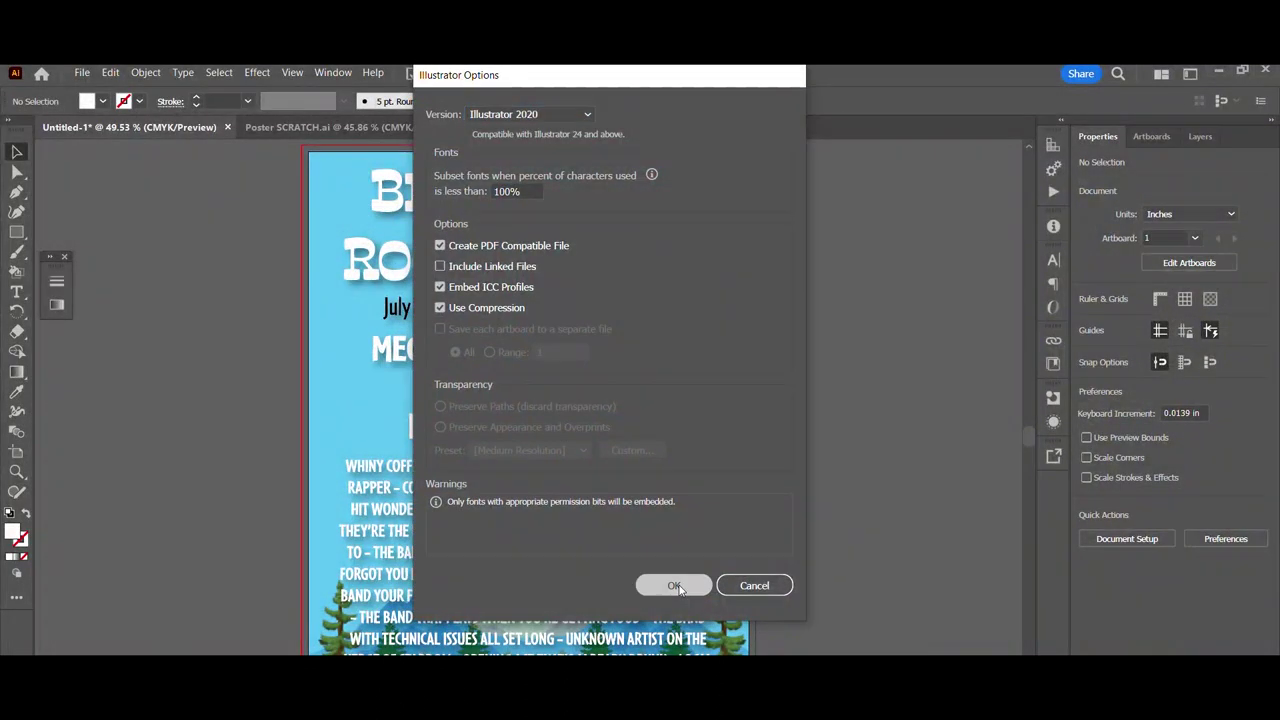
left_click(676, 586)
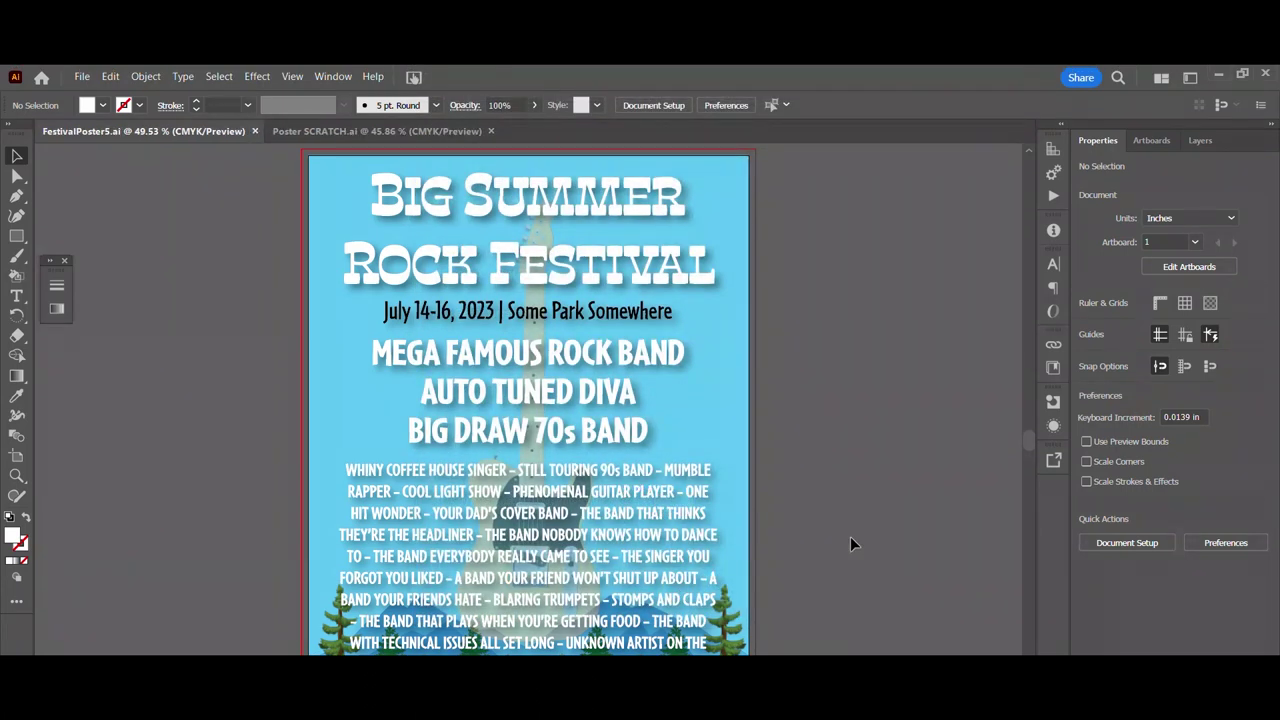
scroll(845, 540, "down", 2)
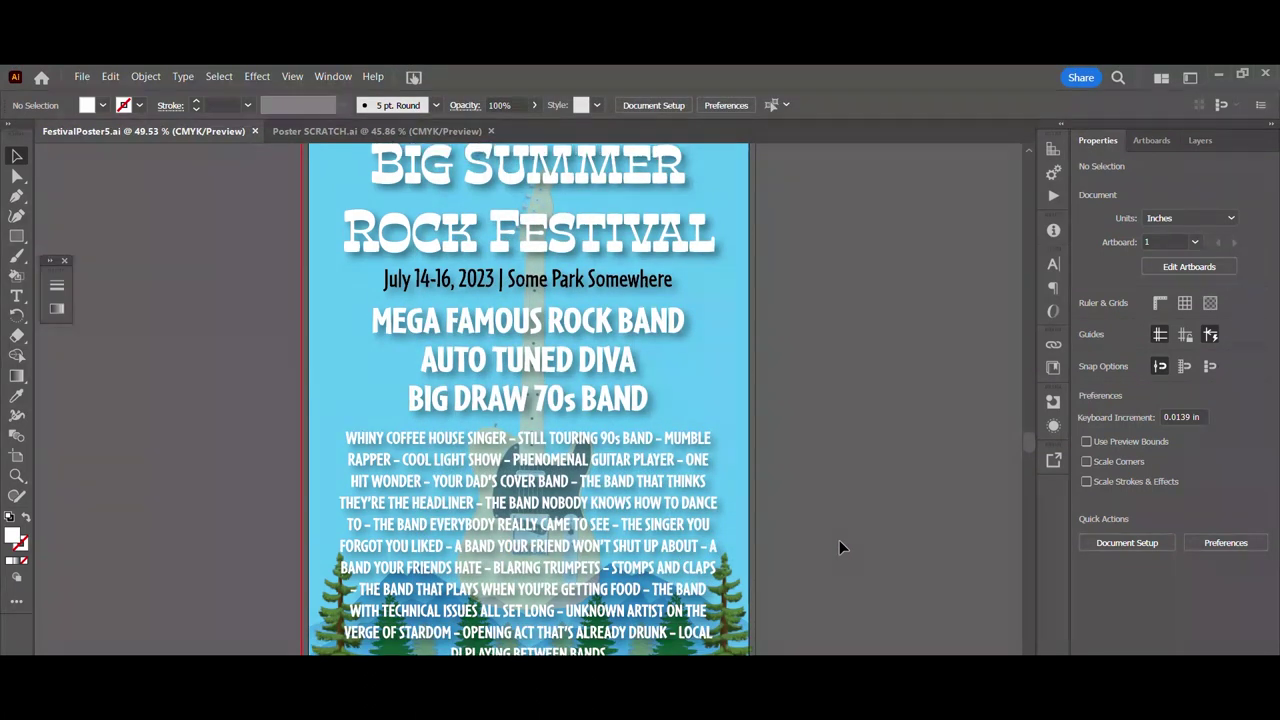
scroll(839, 547, "up", 6)
scroll(839, 547, "down", 3)
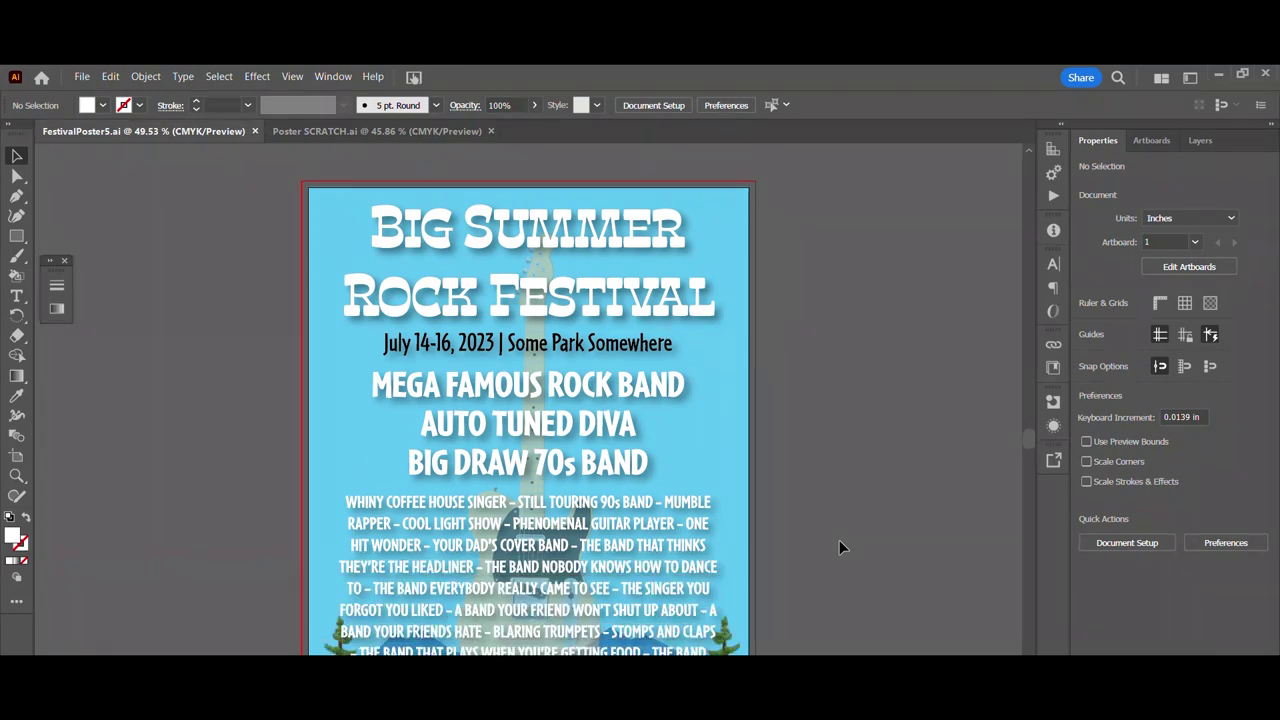
scroll(839, 541, "down", 4)
left_click(82, 77)
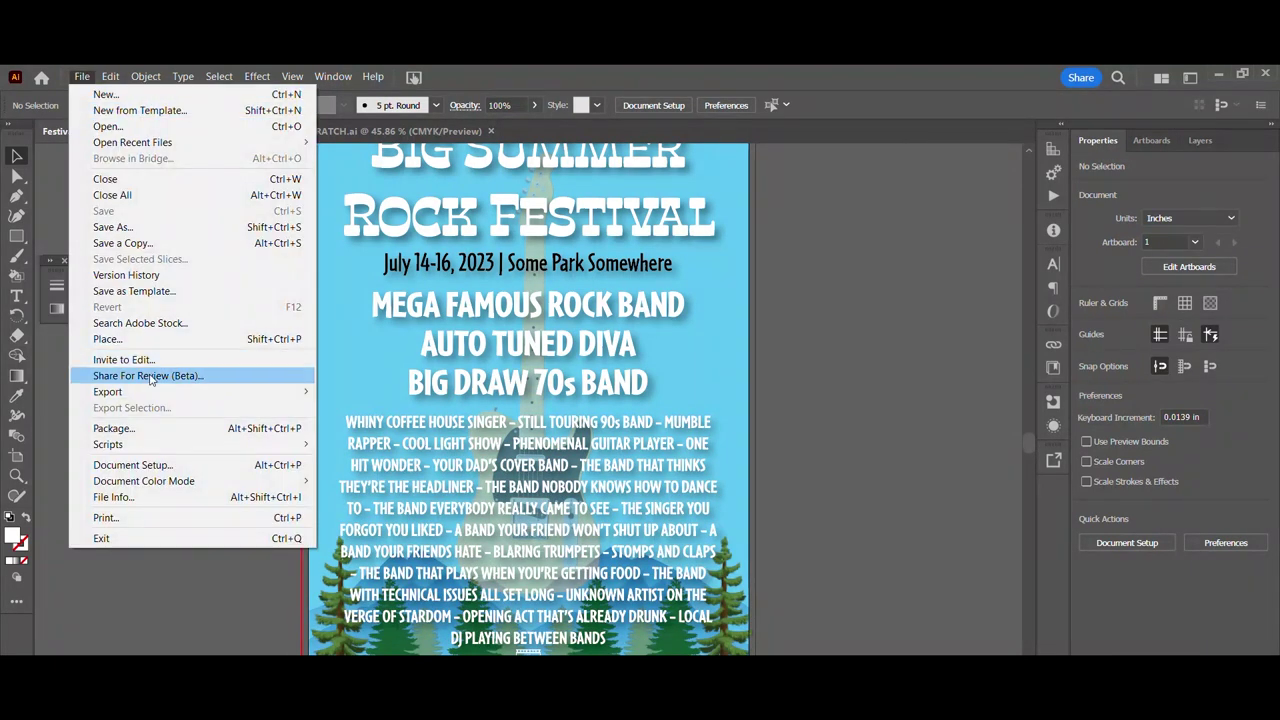
mouse_move(190, 393)
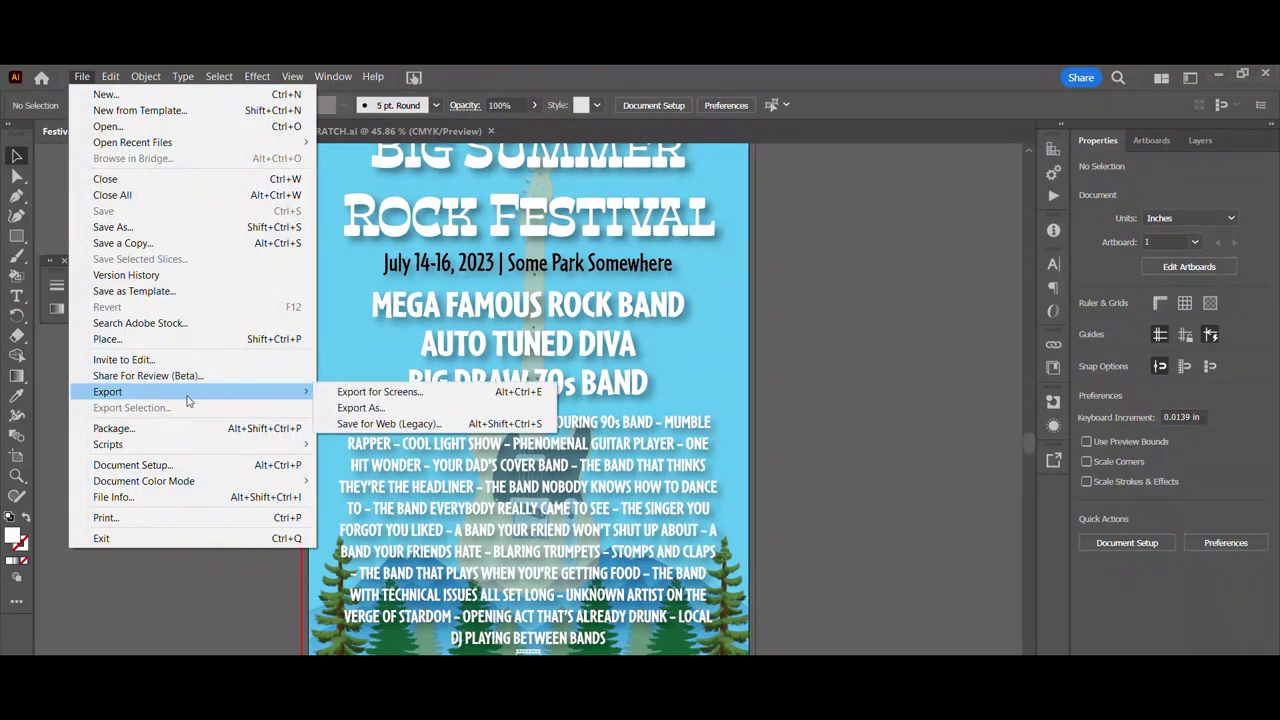
left_click(372, 391)
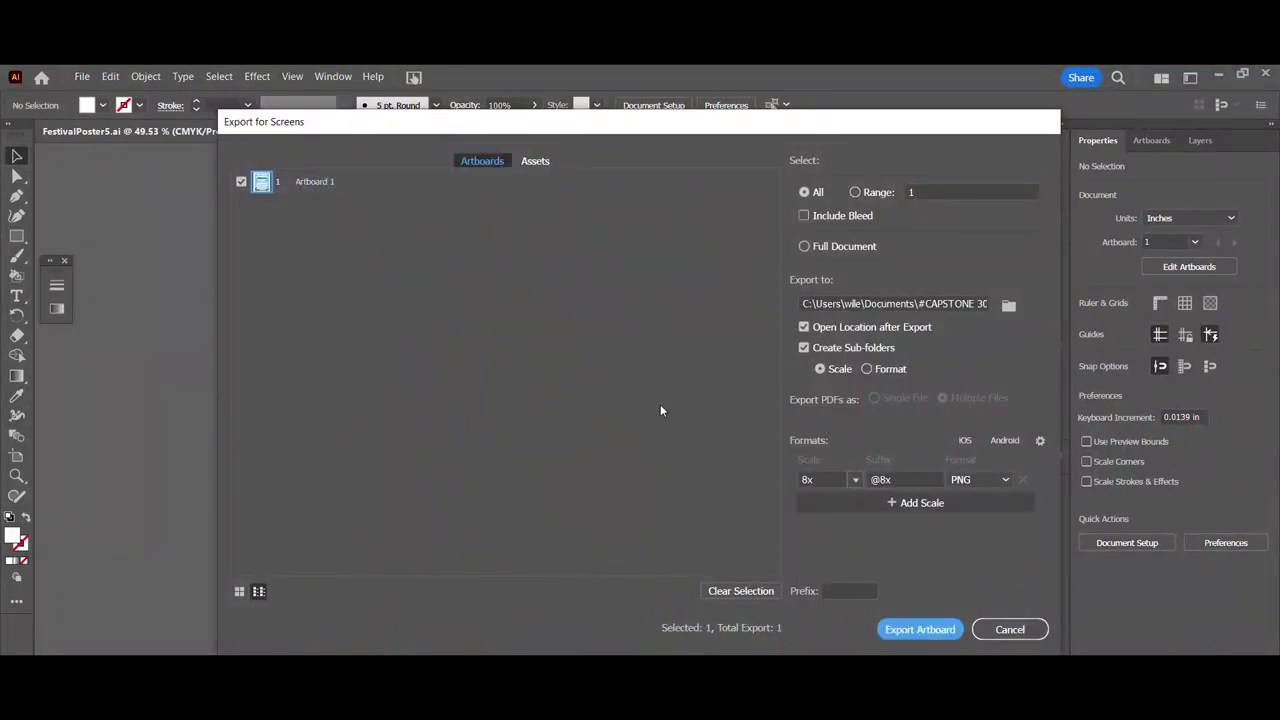
left_click(1010, 630)
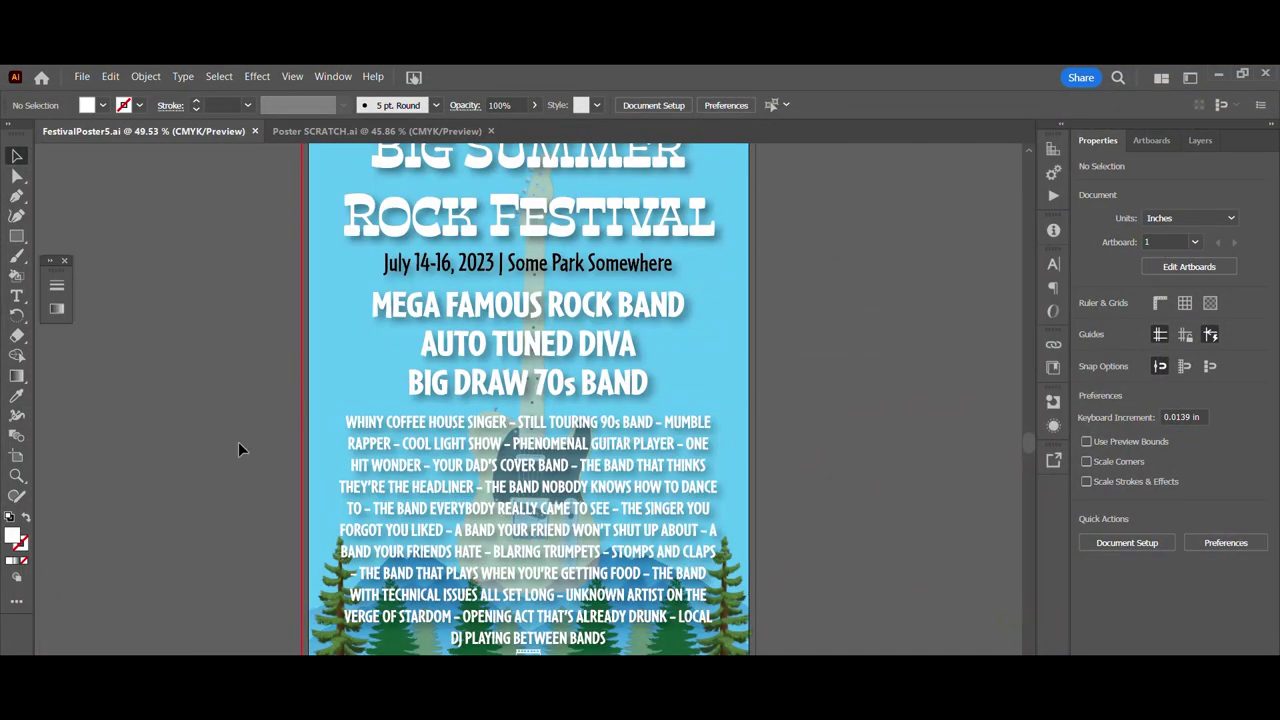
scroll(245, 446, "up", 2)
left_click(80, 77)
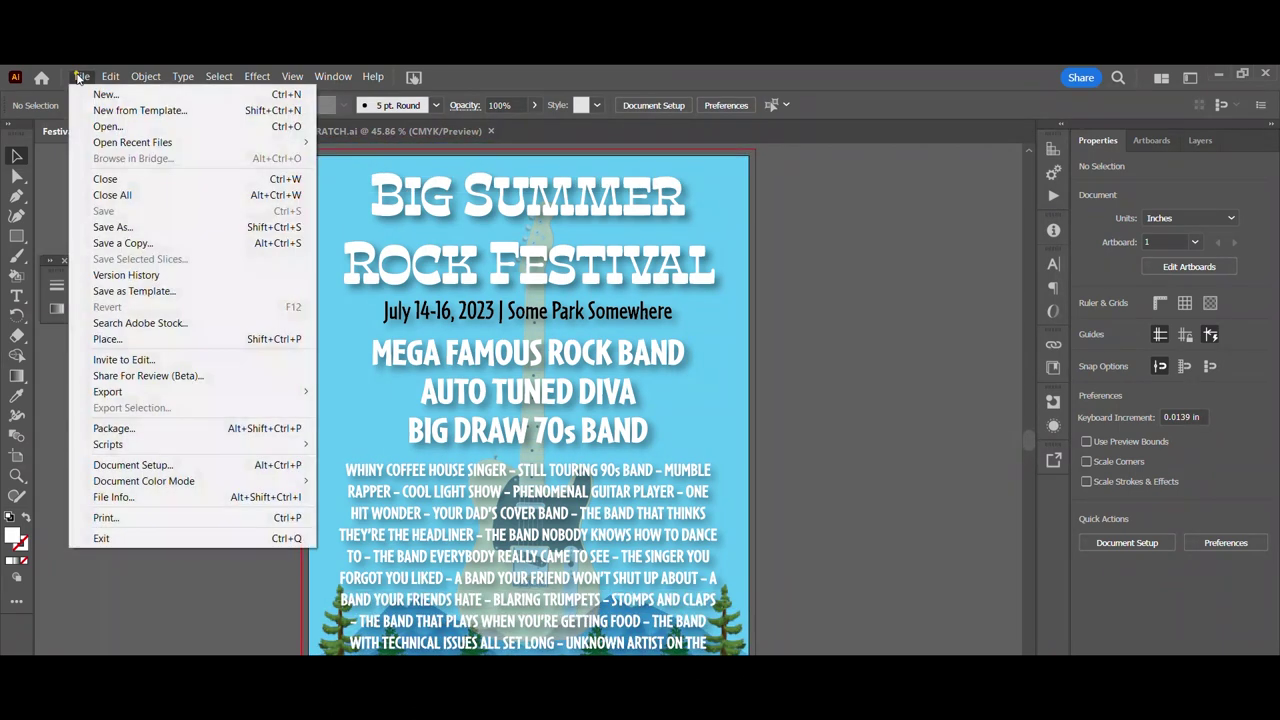
mouse_move(188, 392)
left_click(357, 407)
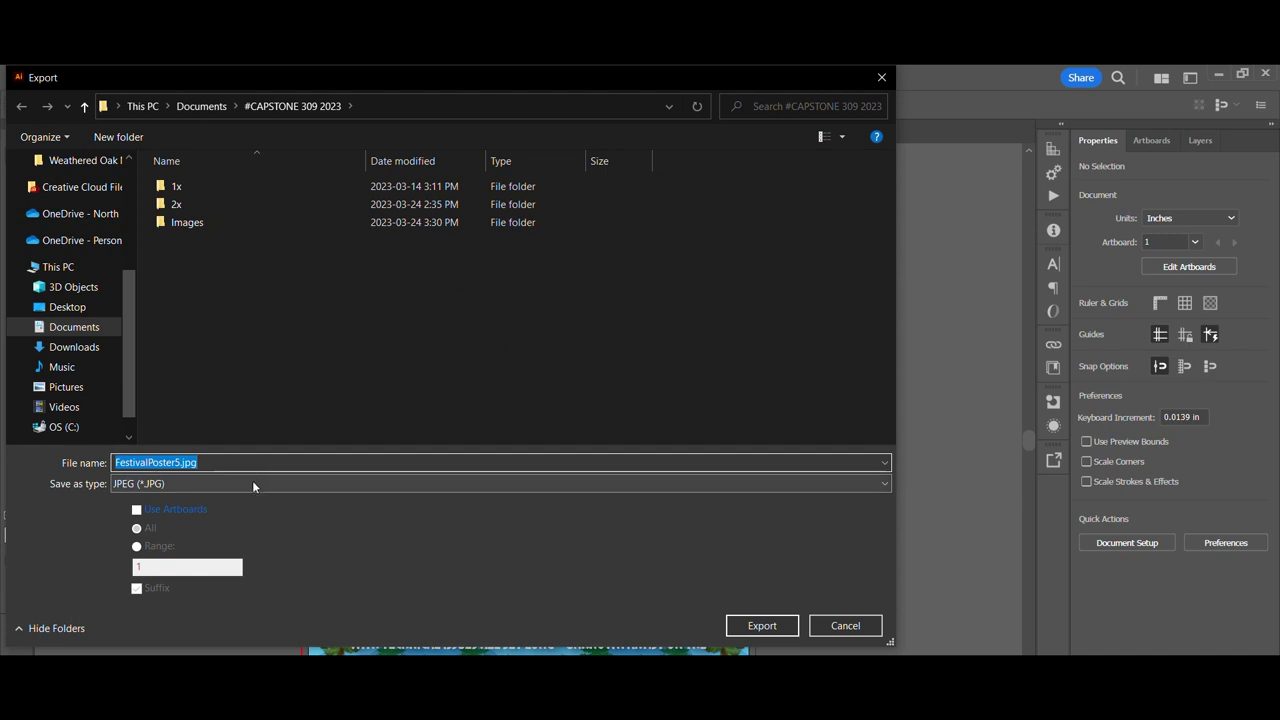
left_click(845, 627)
left_click(82, 76)
Save a copy of the poster in Adobe PDF format as FestivalPoster5.pdf
left_click(114, 228)
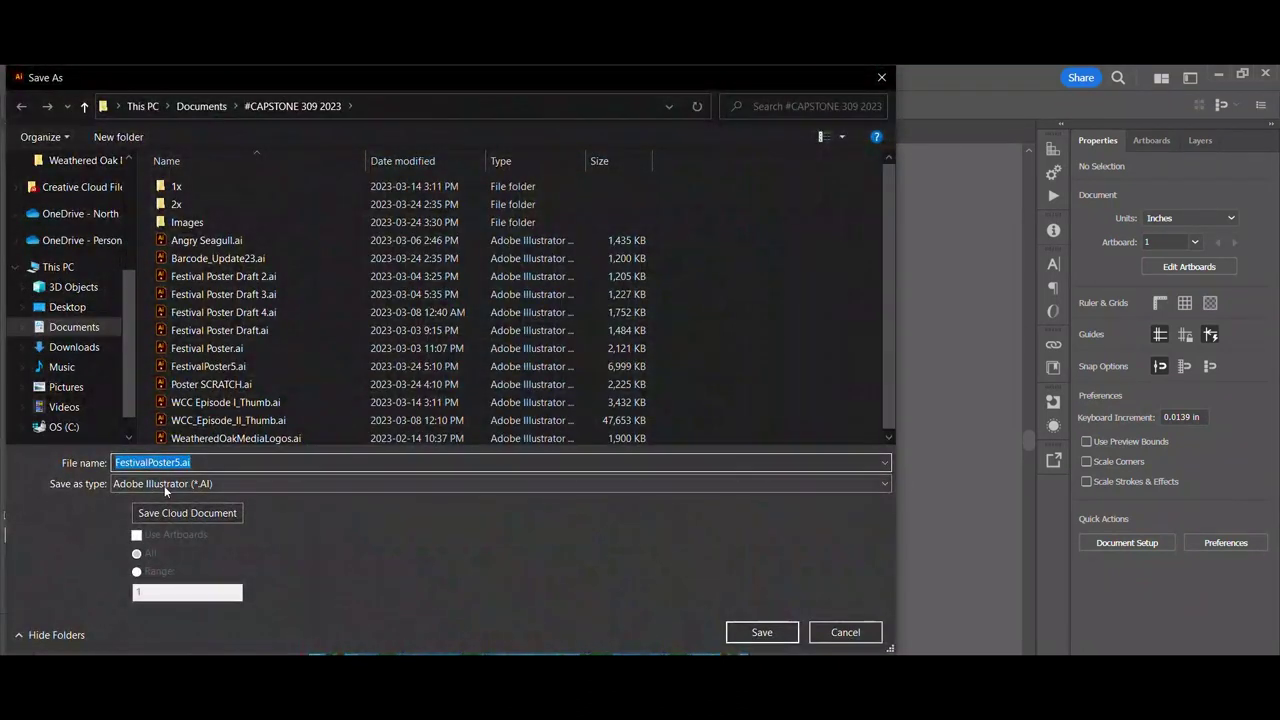
left_click(860, 484)
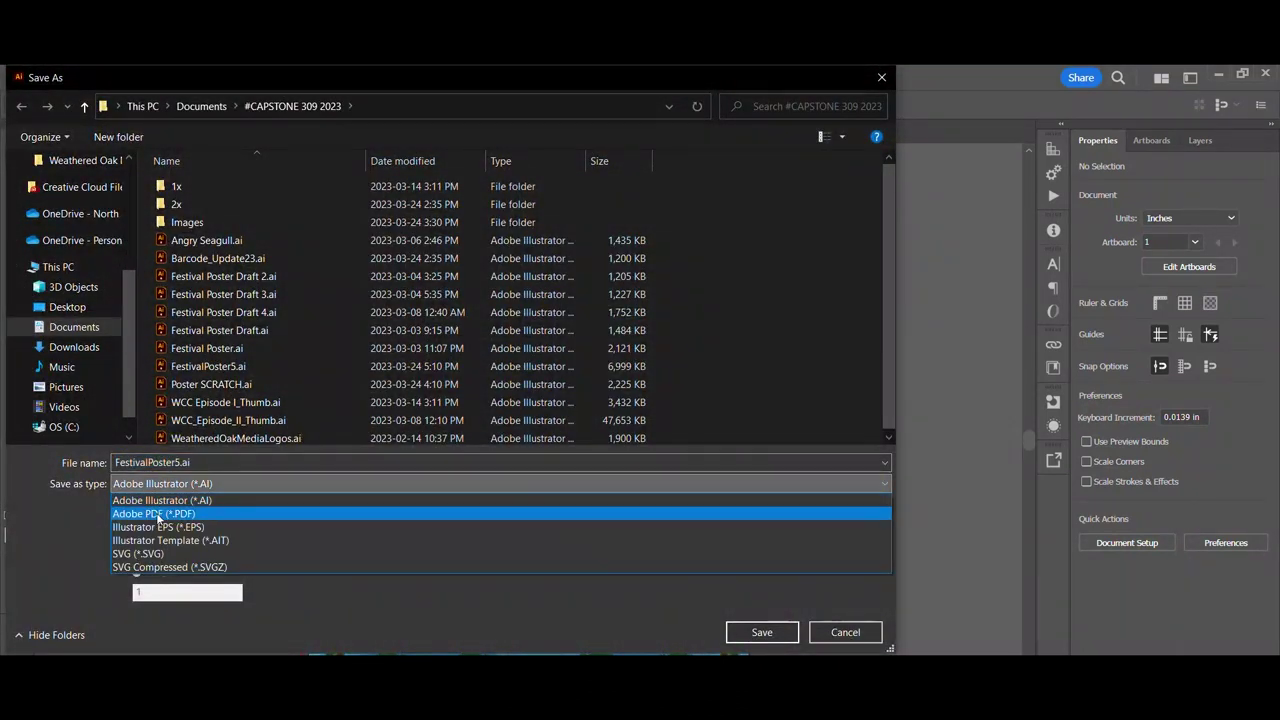
left_click(193, 511)
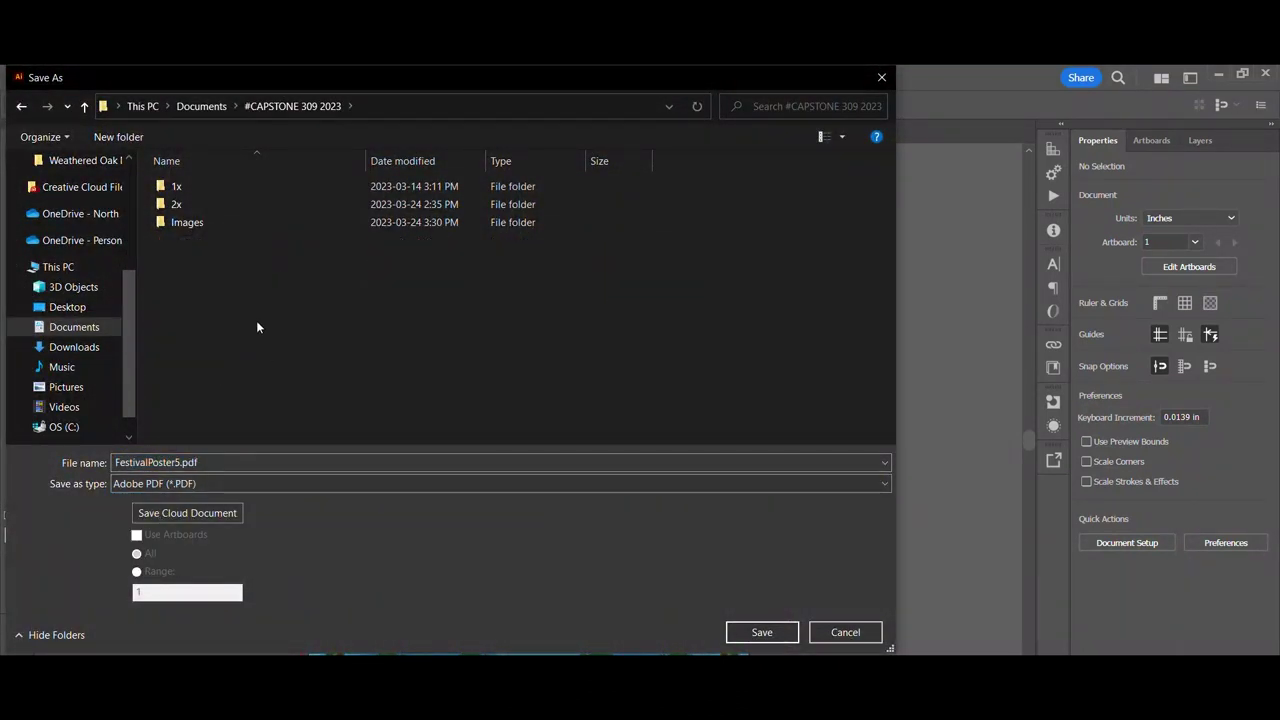
left_click(762, 632)
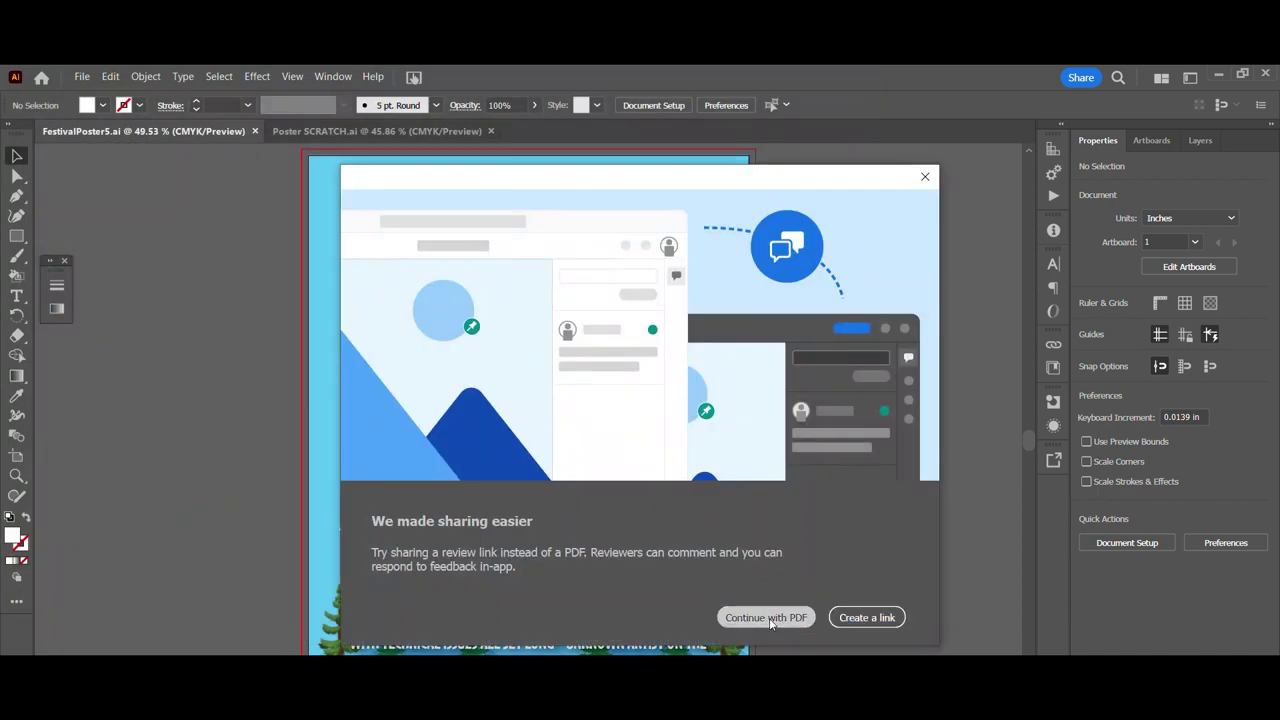
Continue with a regular PDF and write it using the [High Quality Print] preset
left_click(767, 616)
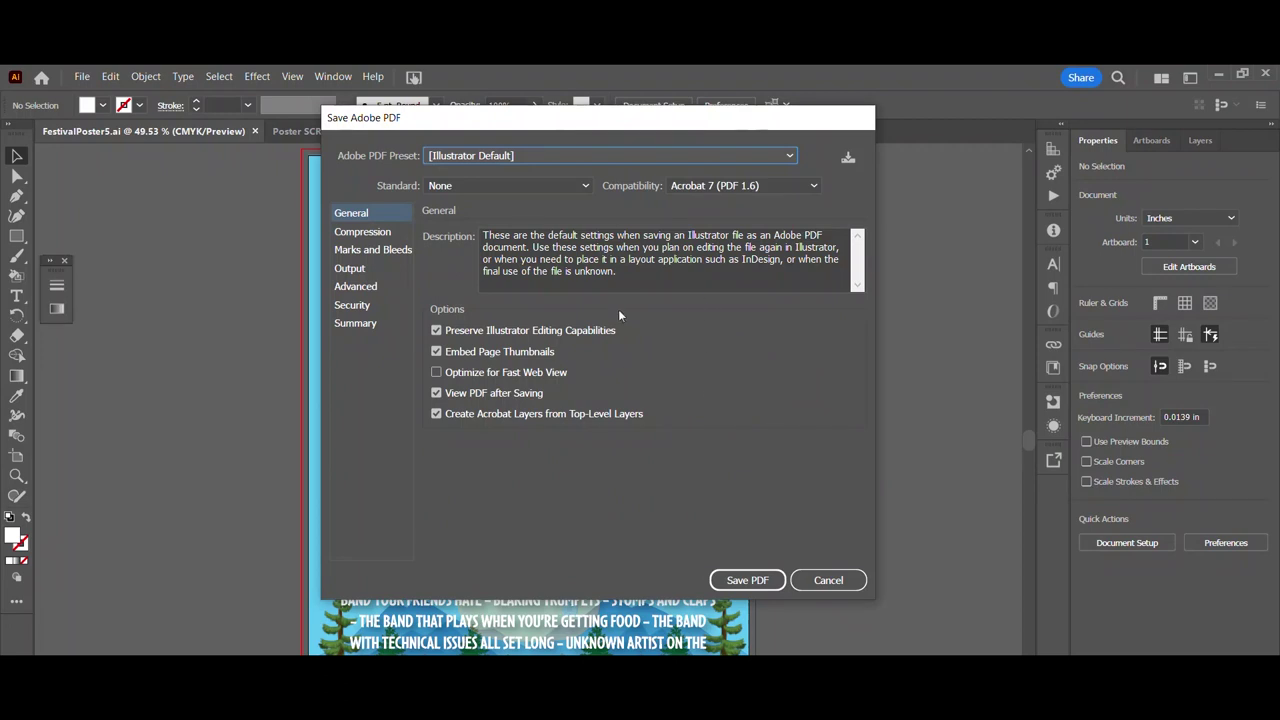
left_click(742, 156)
left_click(504, 216)
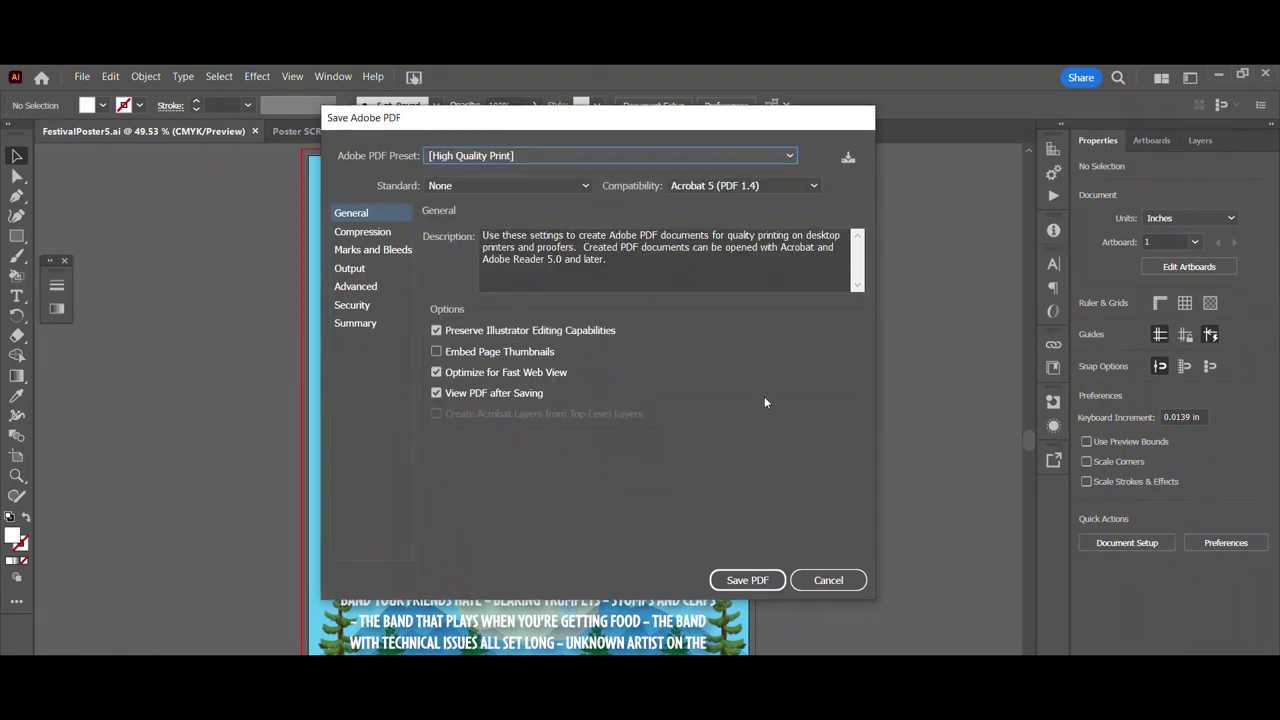
left_click(745, 580)
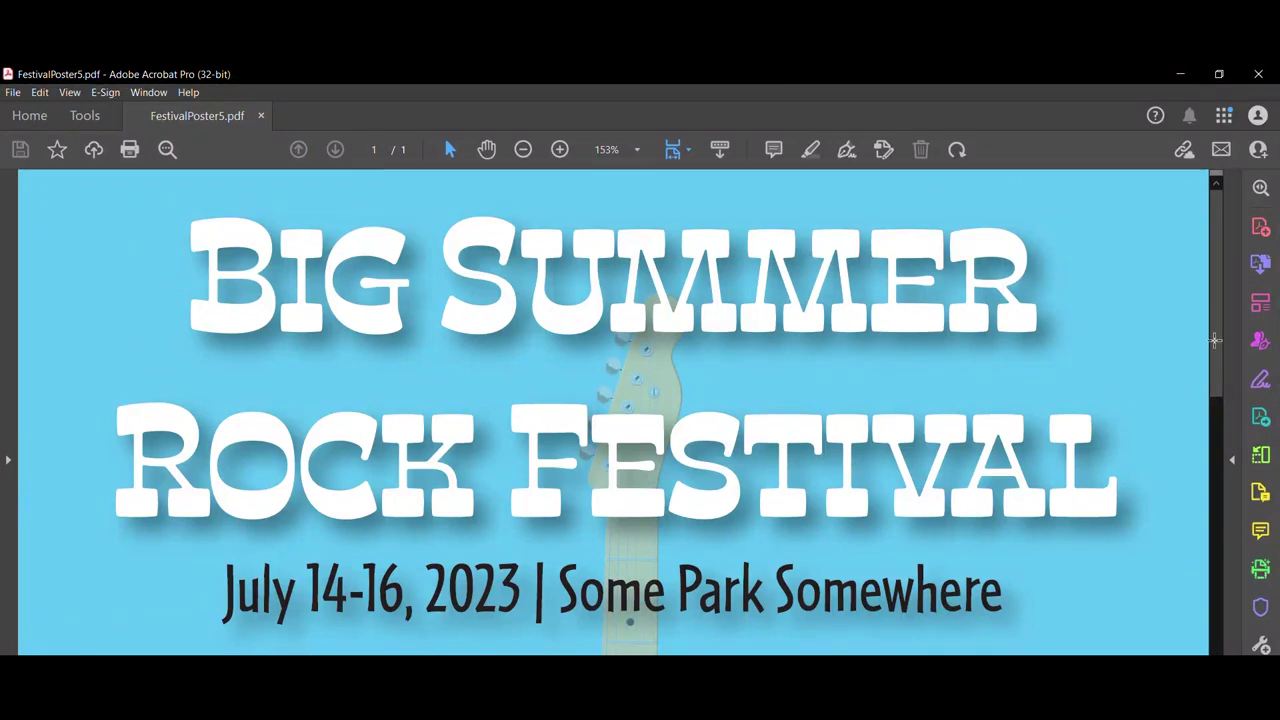
Scroll FestivalPoster5.pdf in Acrobat Pro to check the title, band list, guitar and trees
mouse_move(1215, 343)
left_mouse_down()
mouse_move(1231, 563)
mouse_move(1276, 567)
mouse_move(1266, 655)
mouse_move(1258, 460)
mouse_move(1213, 318)
left_mouse_up()
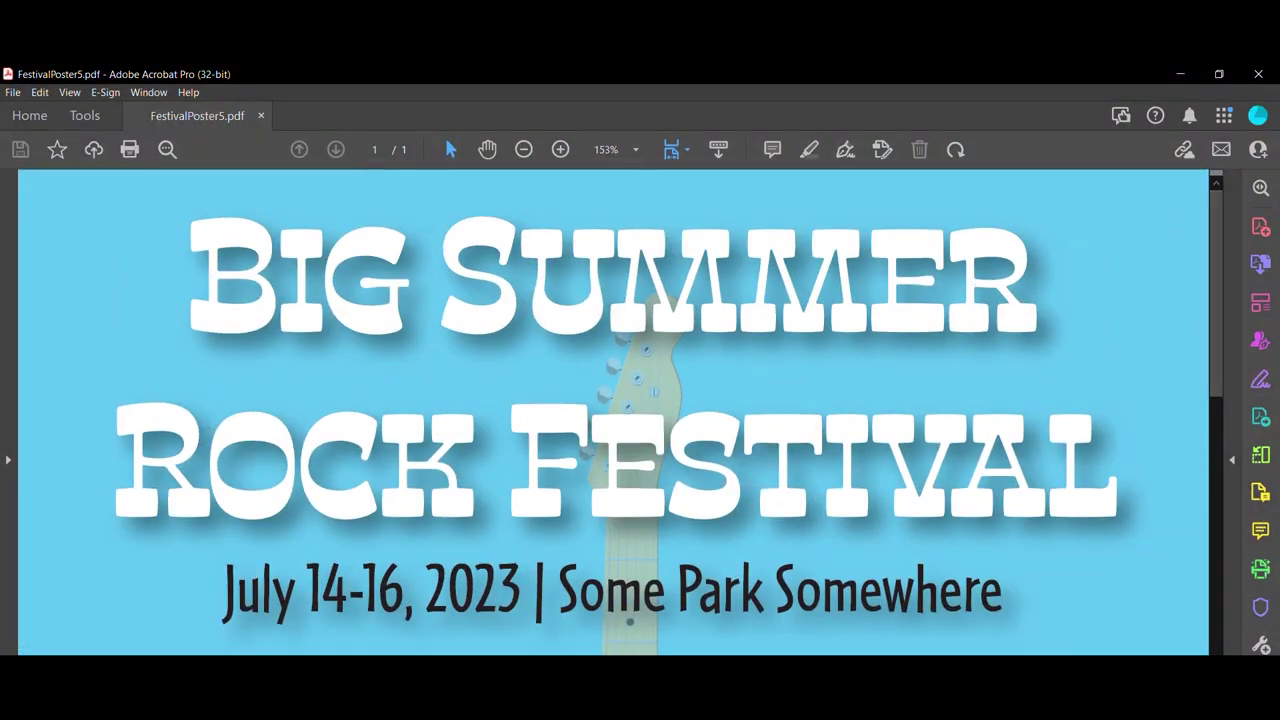